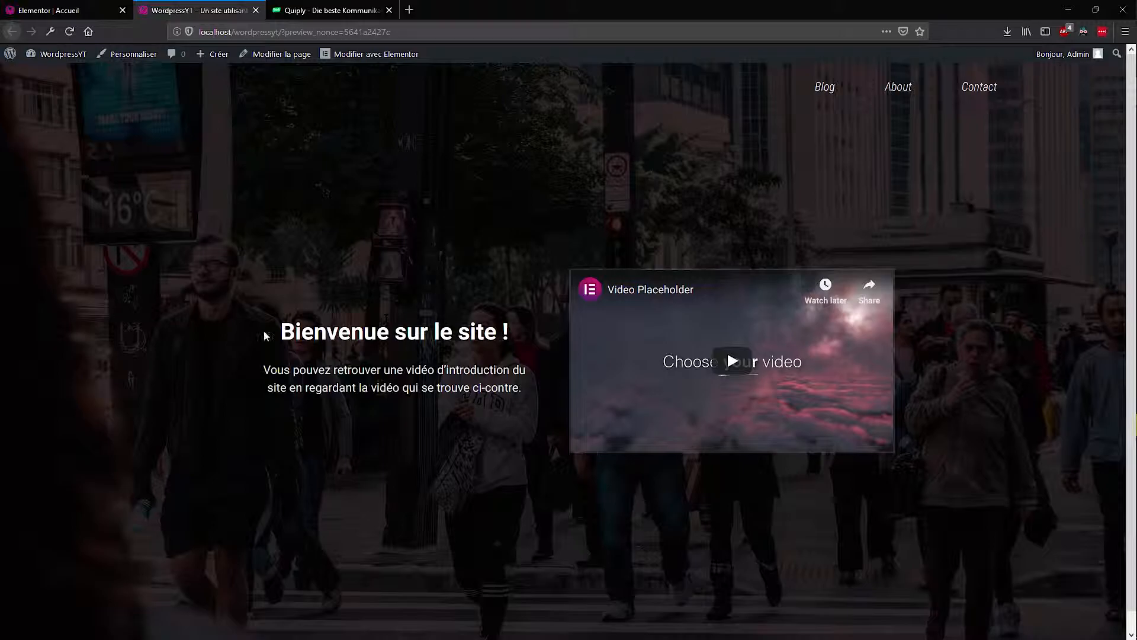
Compare the site's home page hero section with the Quiply page's hero section and its background image
left_click_drag(281, 331, 344, 370)
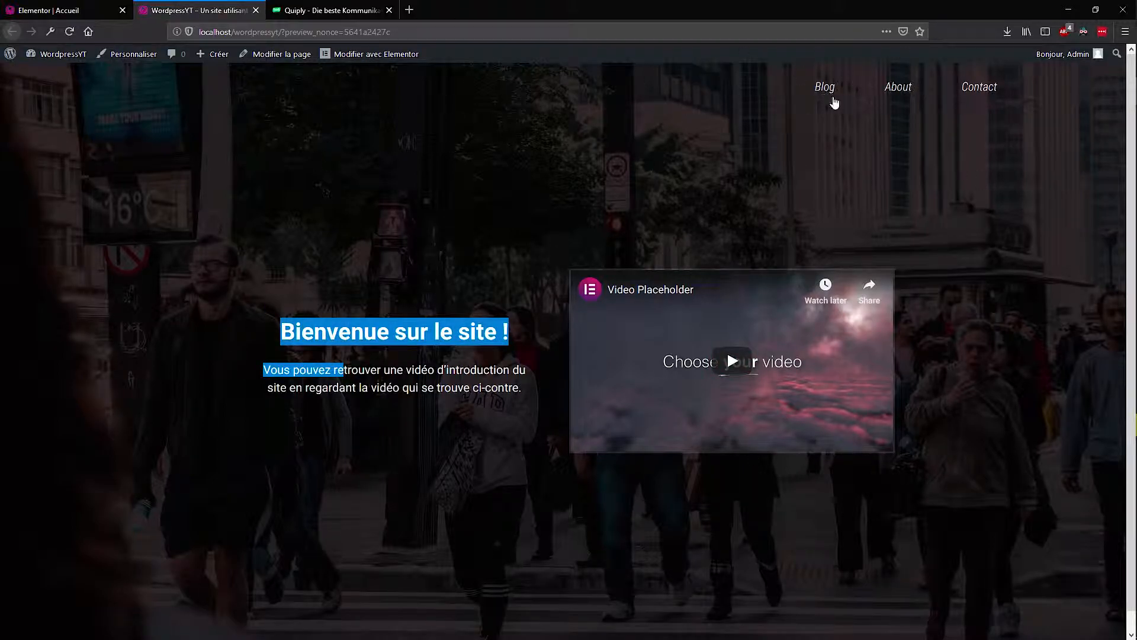
left_click(293, 370)
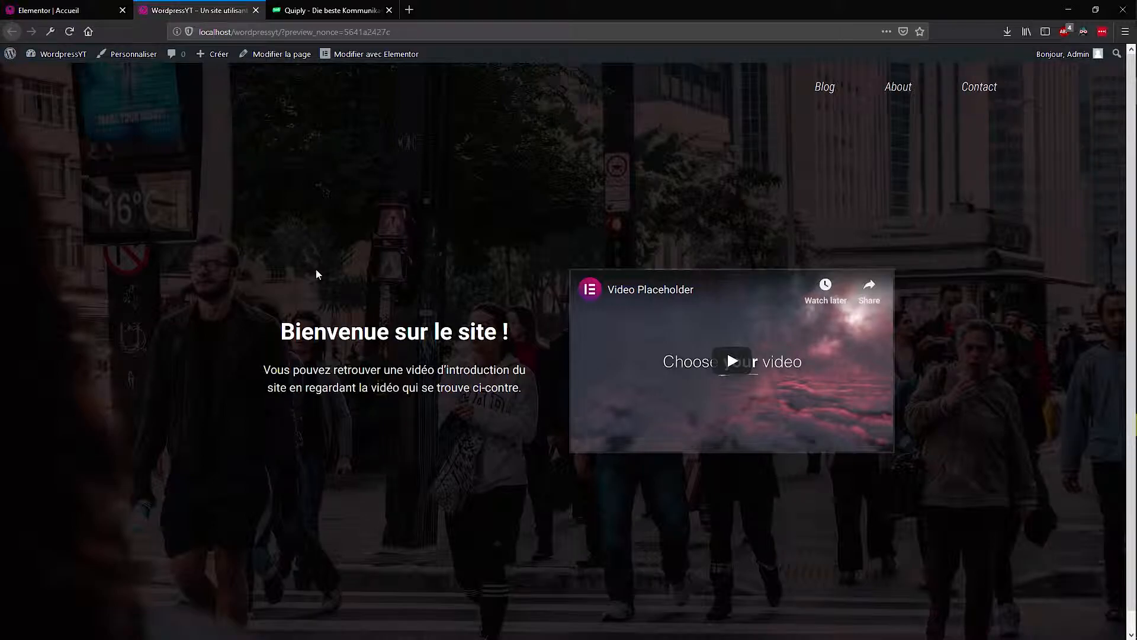
scroll(372, 345, "down", 1)
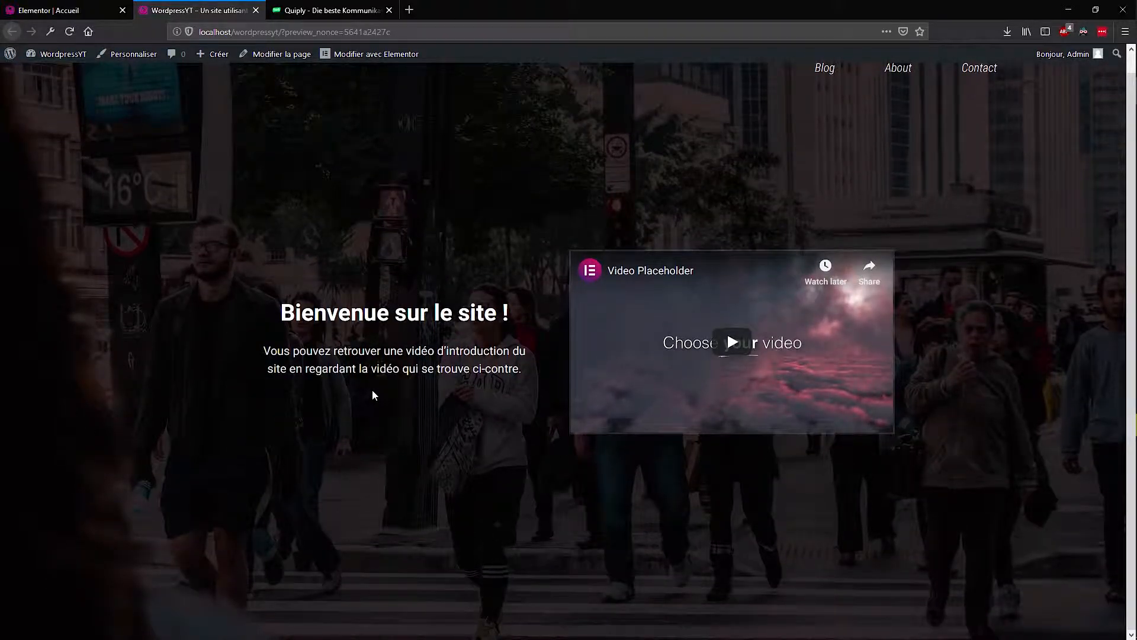
left_click(322, 19)
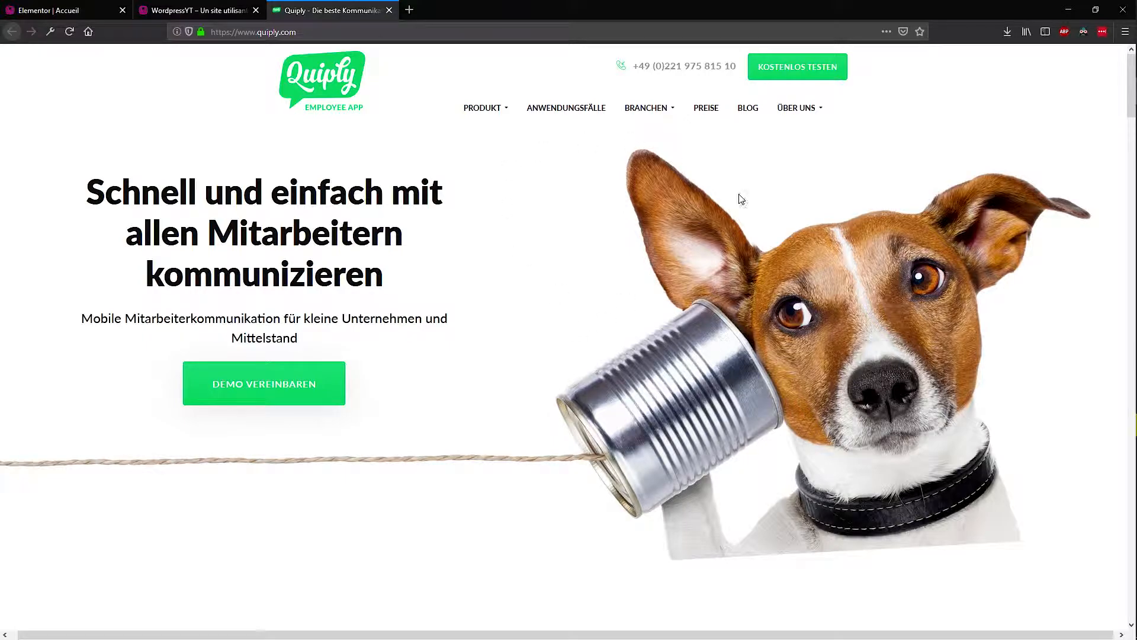
right_click(750, 302)
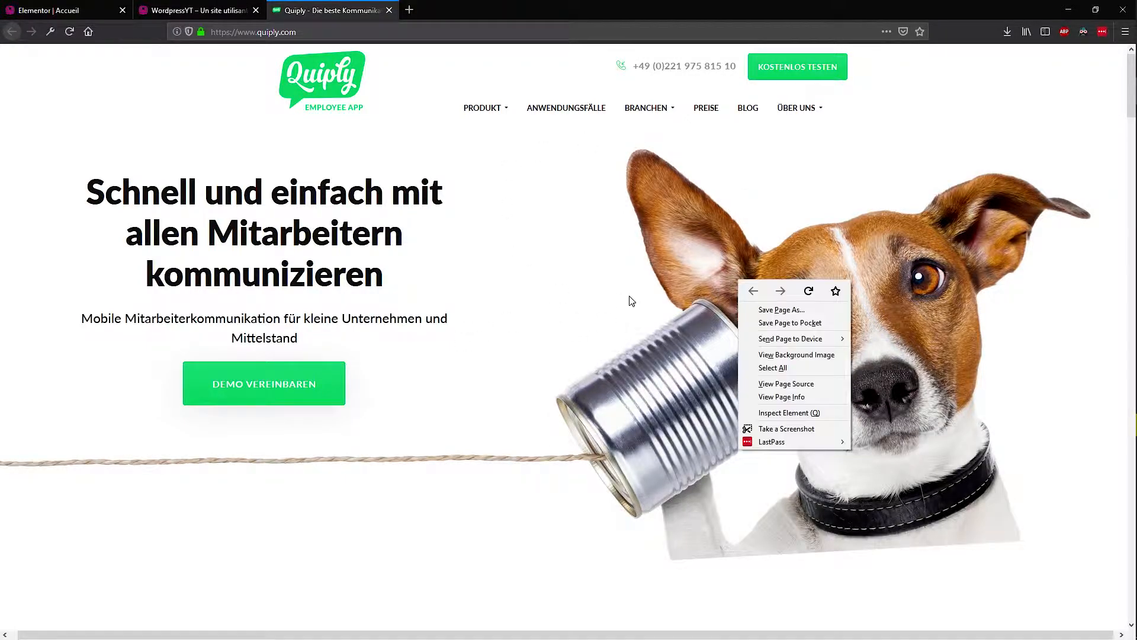
left_click(797, 356)
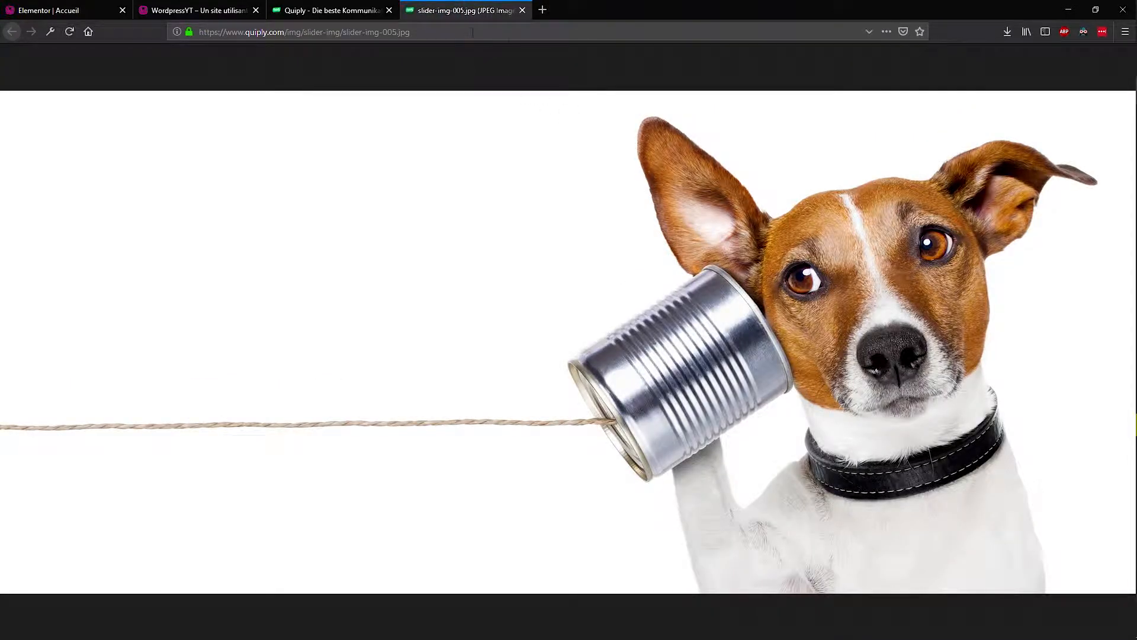
middle_click(469, 13)
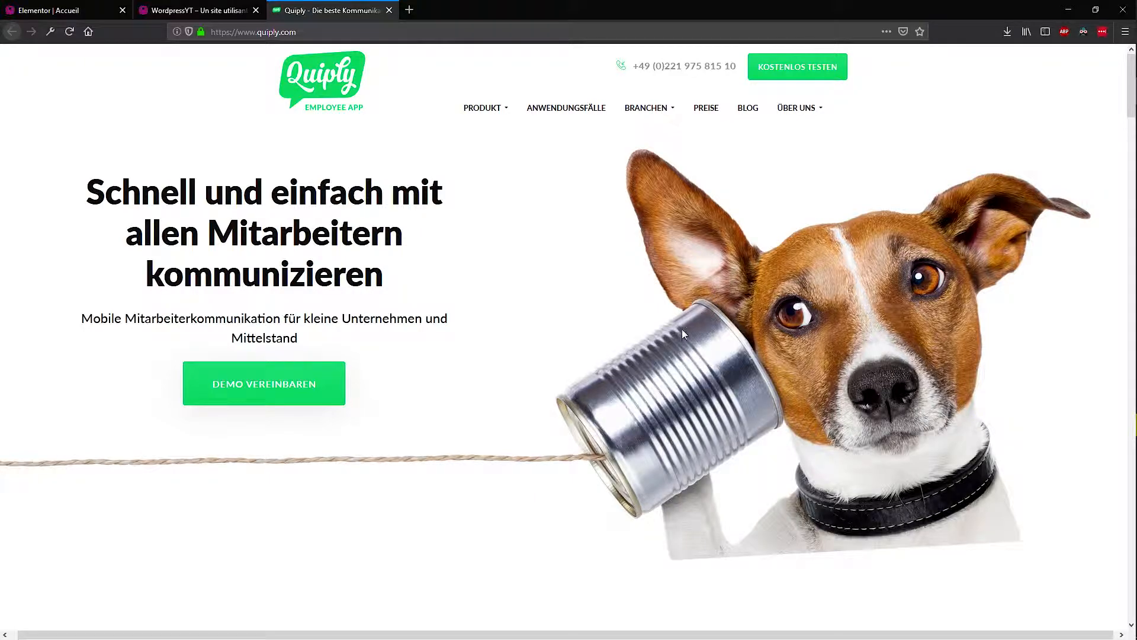
left_click(202, 20)
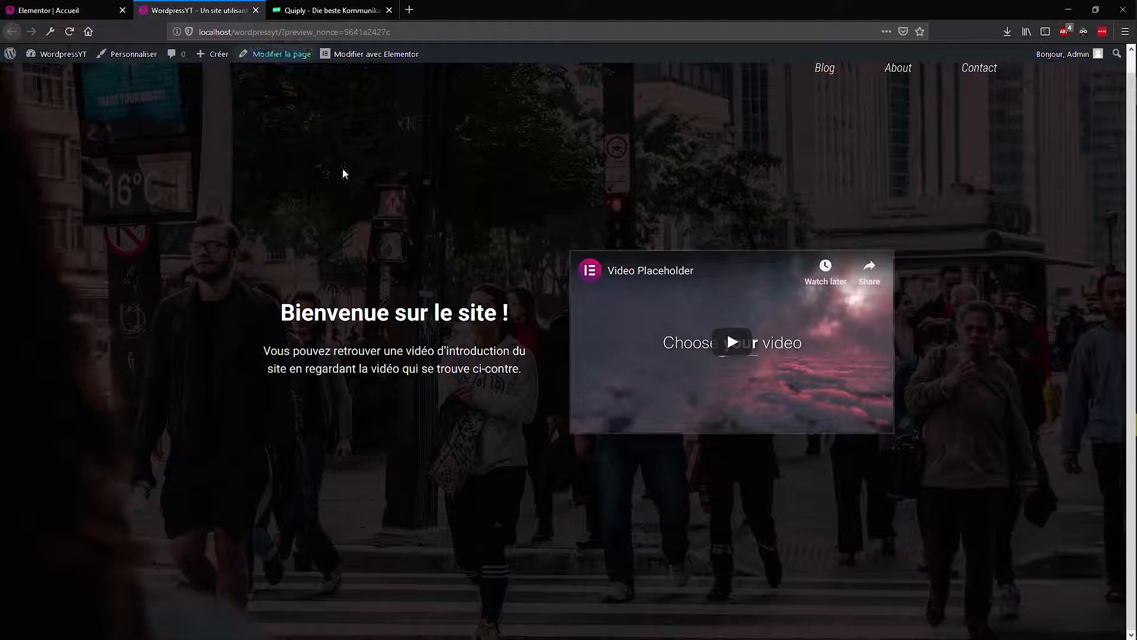
Examine how the Quiply page arranges its mobile communication and "Ihre Vorteile" sections below the hero
left_click(309, 14)
scroll(608, 437, "down", 10)
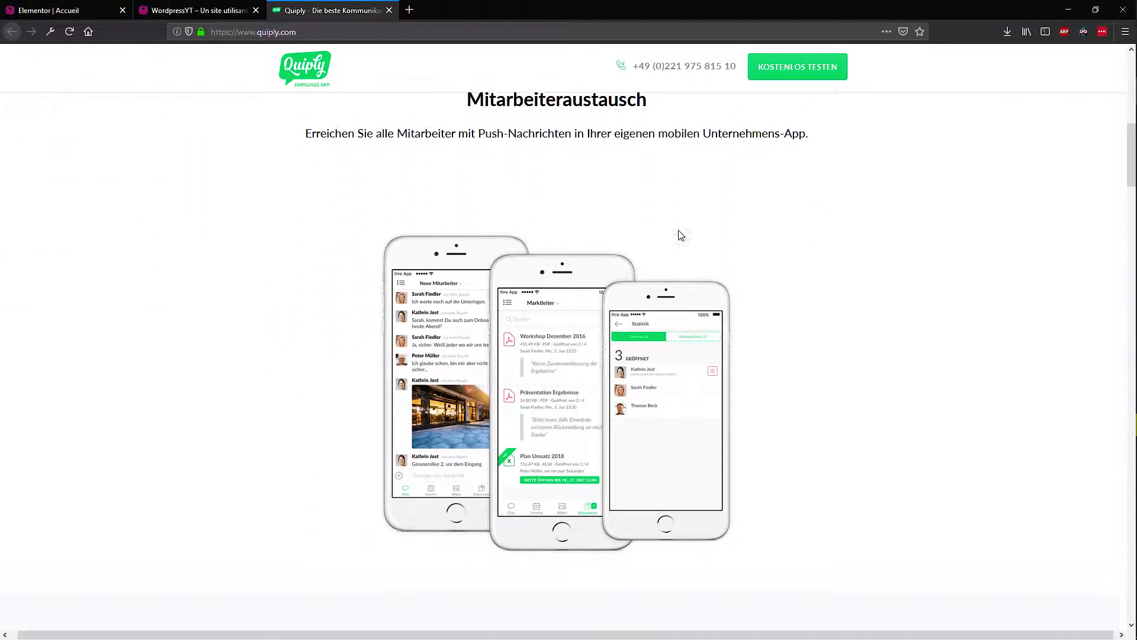
scroll(543, 314, "down", 5)
scroll(549, 343, "up", 7)
left_click_drag(734, 266, 290, 198)
left_click(290, 198)
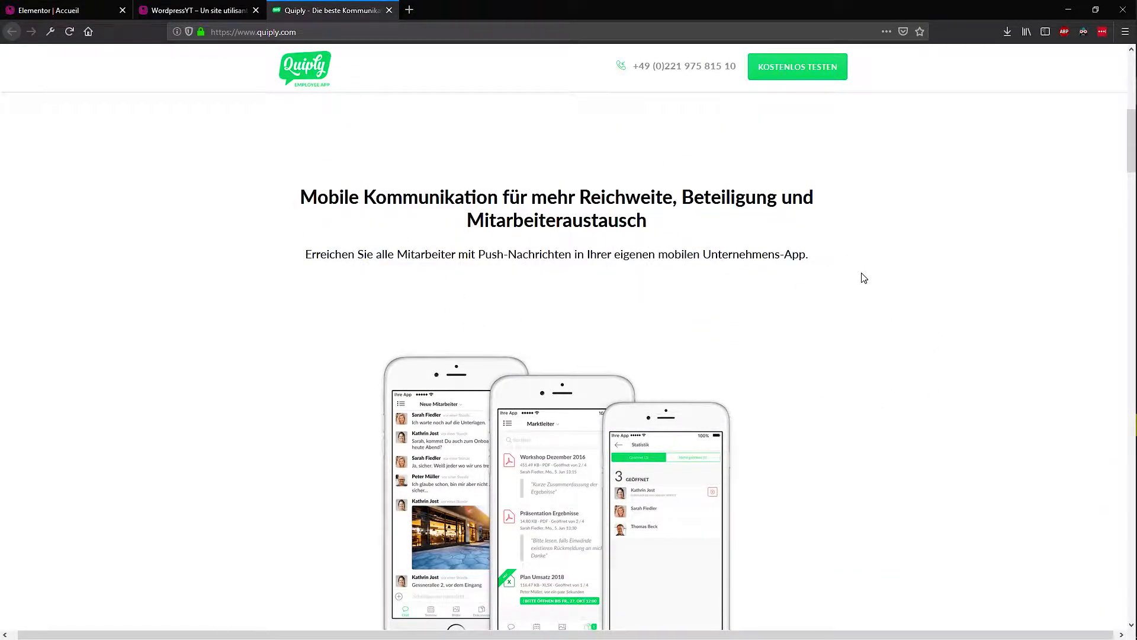
scroll(864, 278, "down", 8)
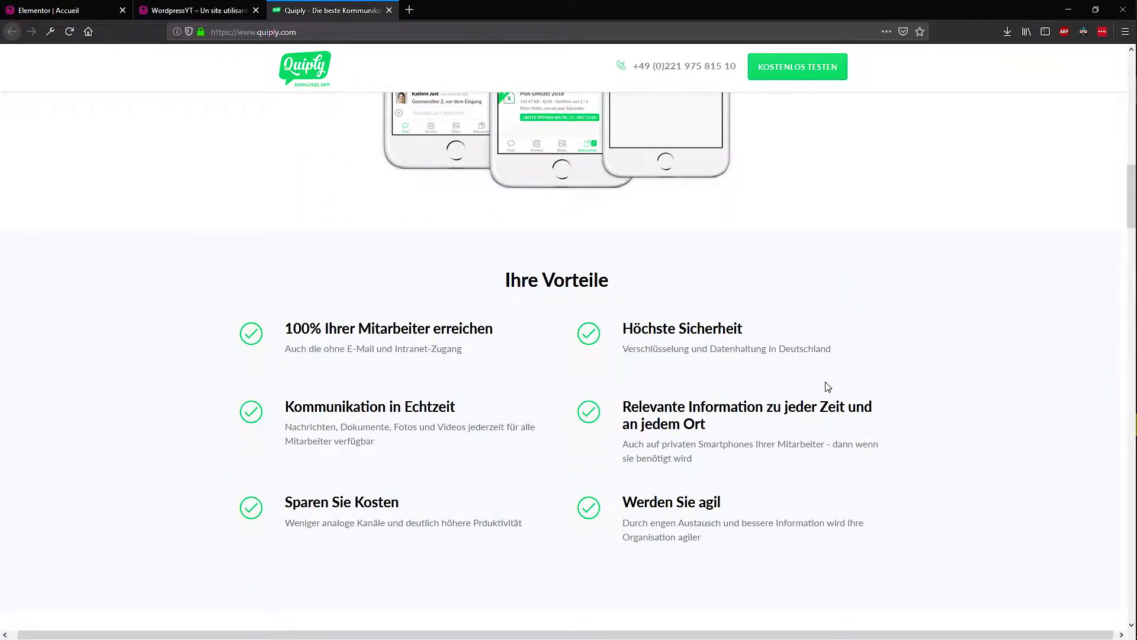
scroll(333, 224, "down", 2)
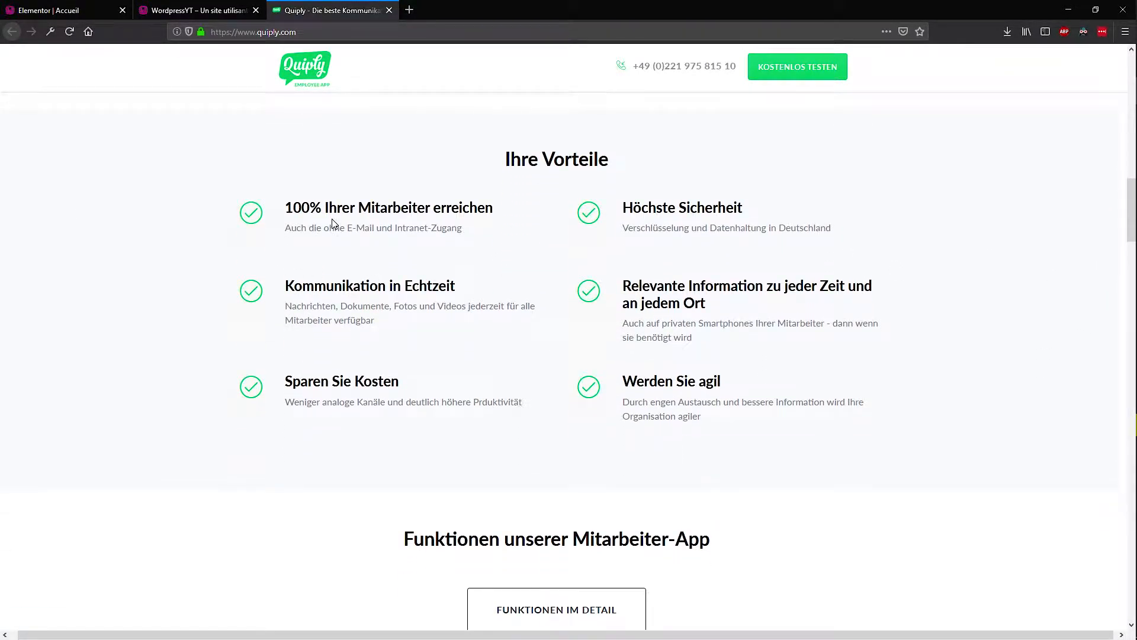
Study the headings and descriptions in the two-column "Ihre Vorteile" layout on the Quiply page
left_click_drag(288, 210, 513, 211)
left_click(513, 211)
left_click_drag(289, 208, 368, 227)
left_click(503, 214)
left_click_drag(533, 296, 343, 292)
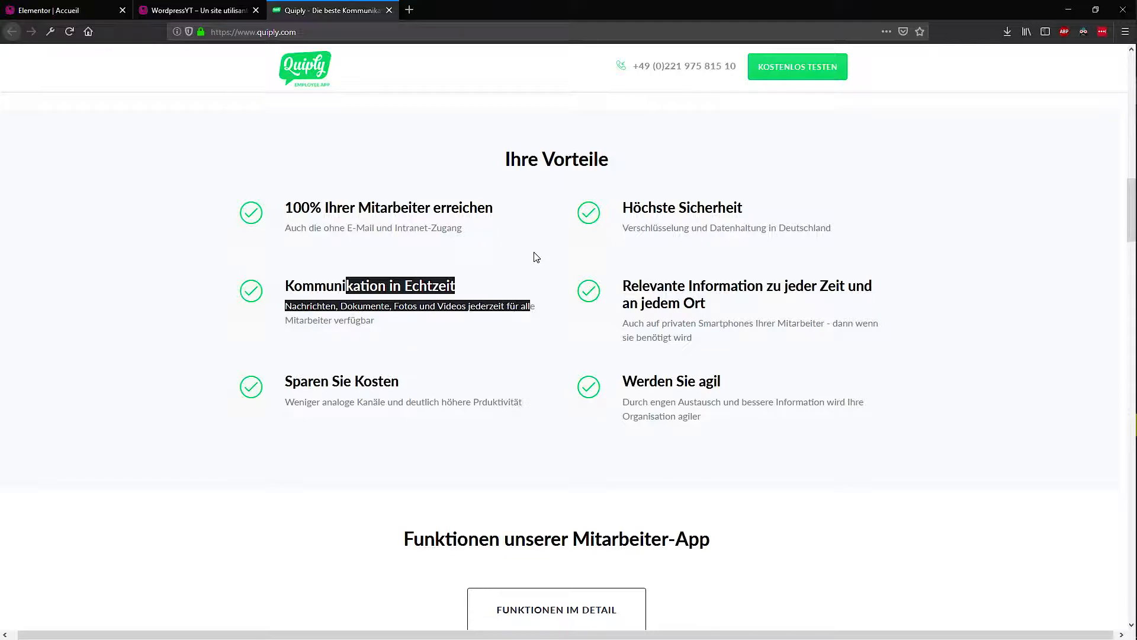
left_click(413, 317)
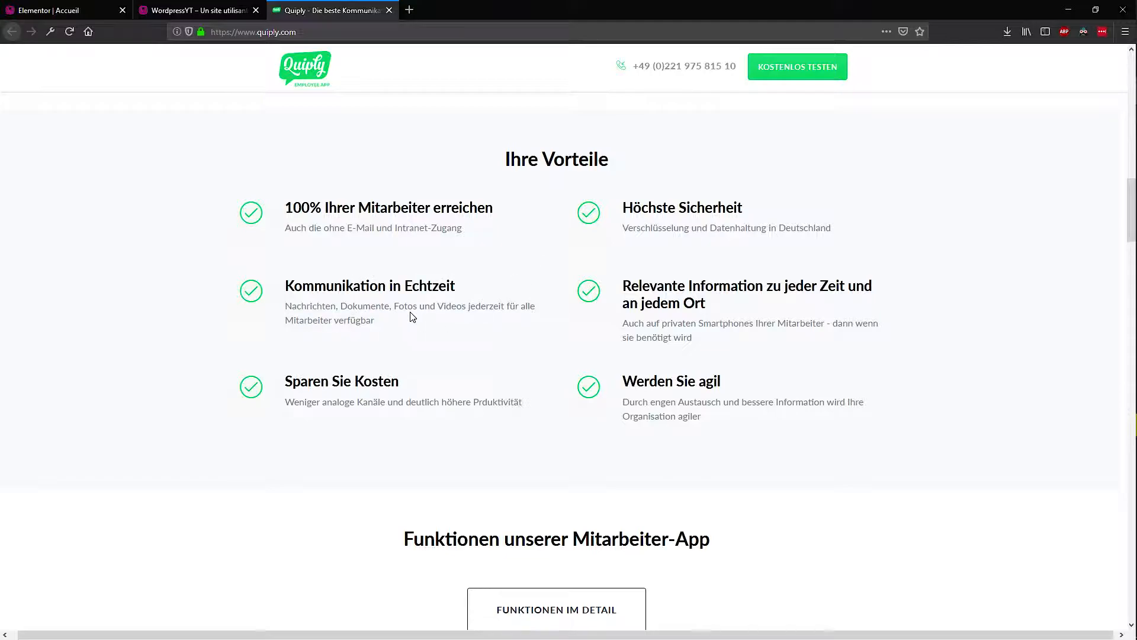
scroll(413, 317, "down", 1)
scroll(436, 452, "up", 2)
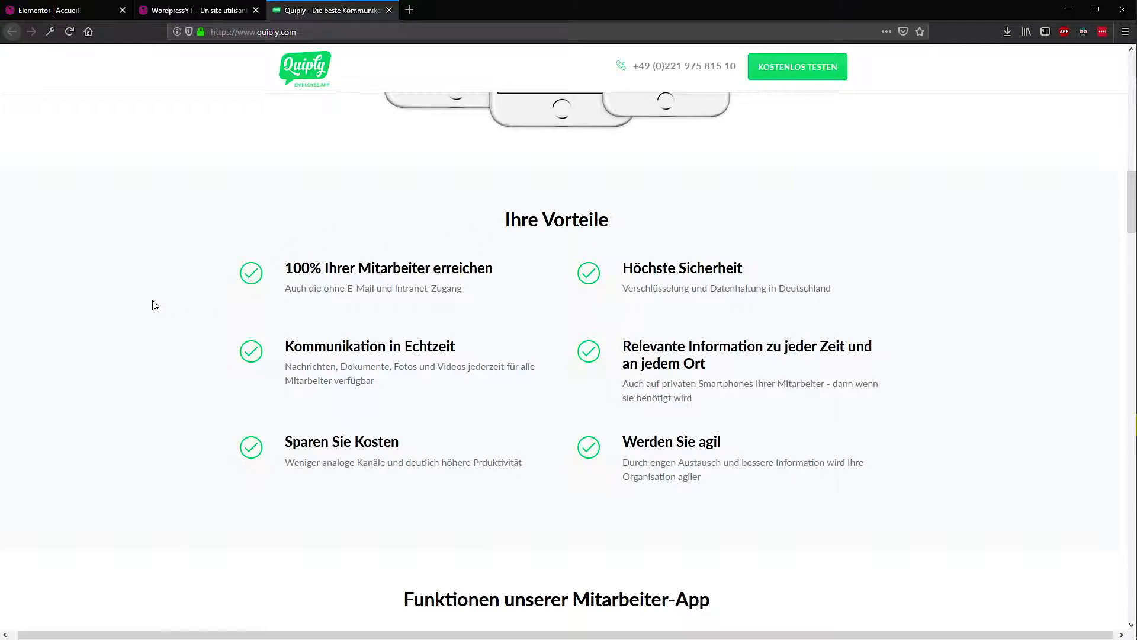
scroll(142, 267, "up", 3)
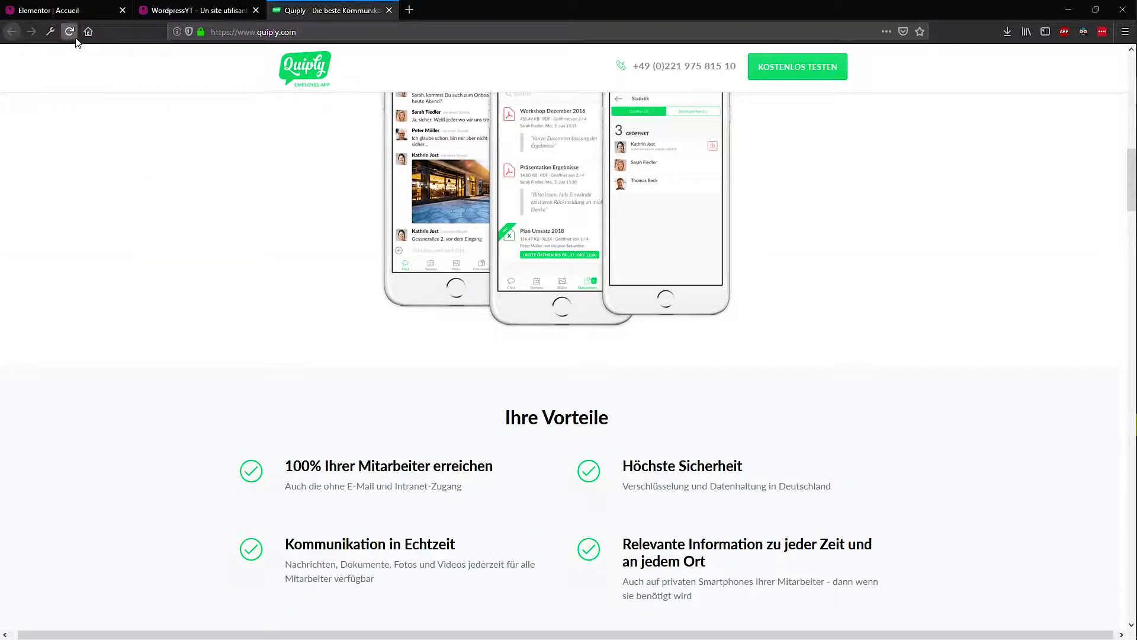
Switch to the Elementor editor and add a two-column section below the hero section
left_click(189, 10)
left_click(48, 10)
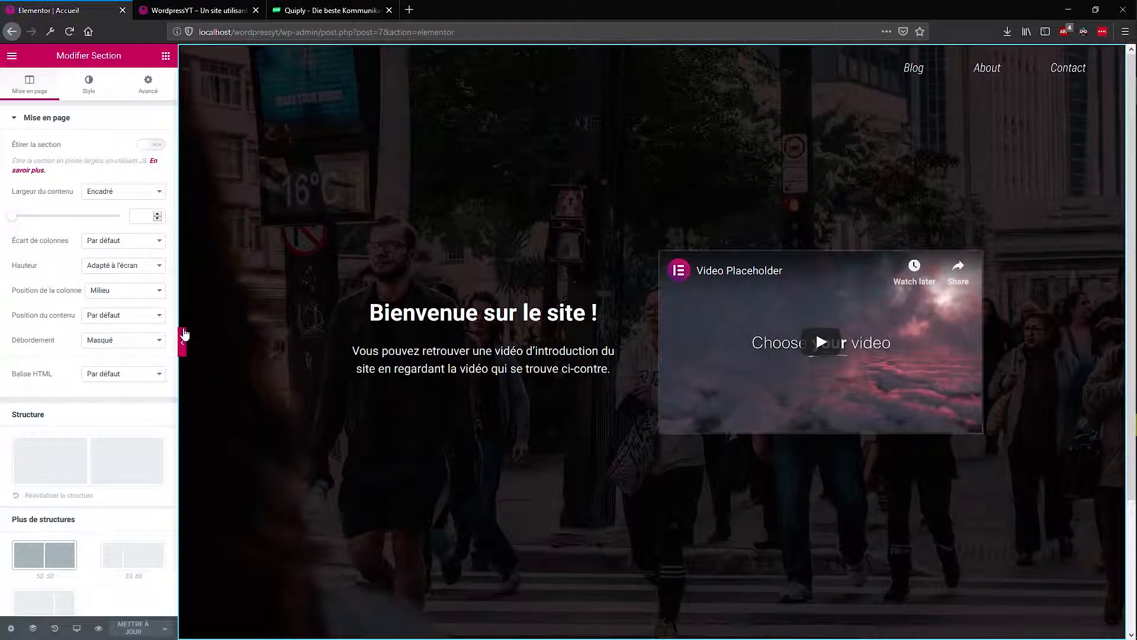
scroll(677, 490, "down", 3)
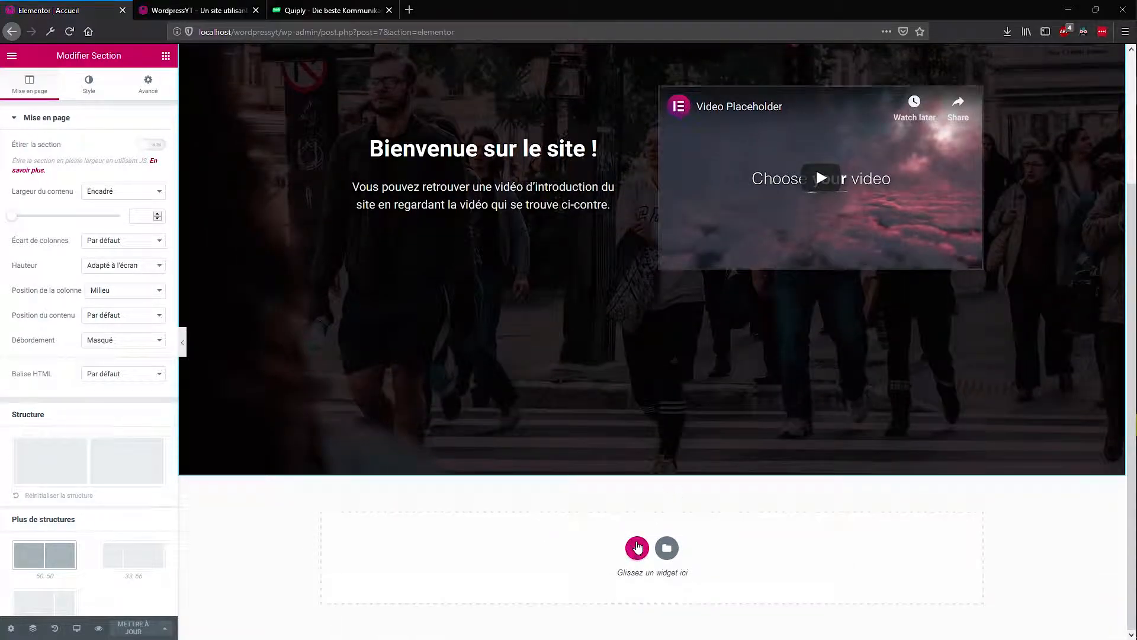
left_click(638, 547)
scroll(592, 508, "down", 1)
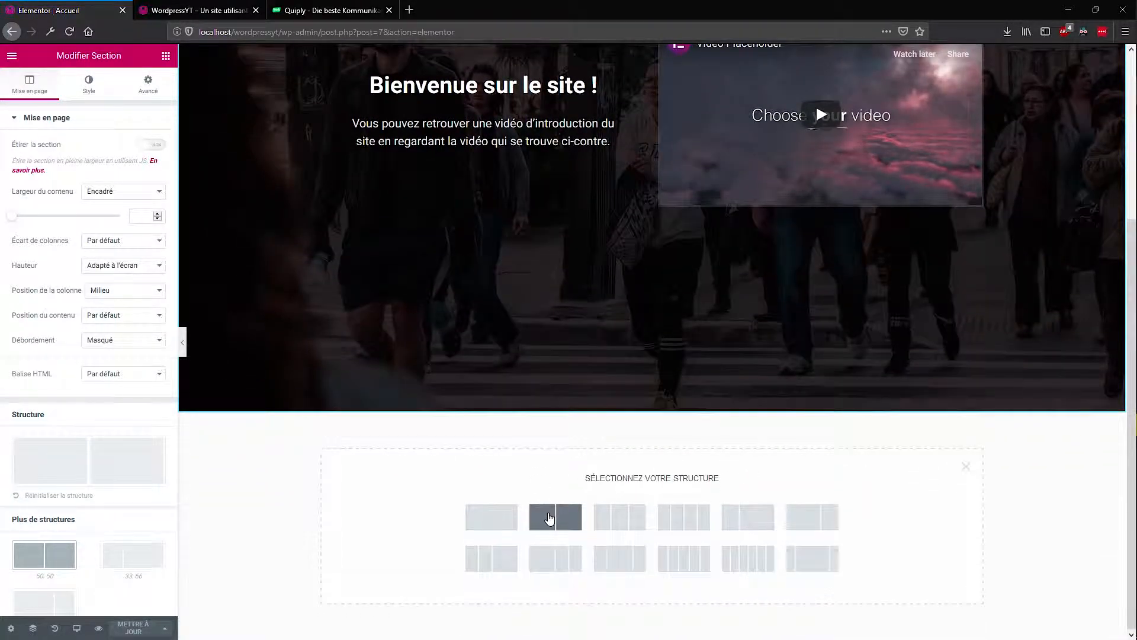
left_click(559, 519)
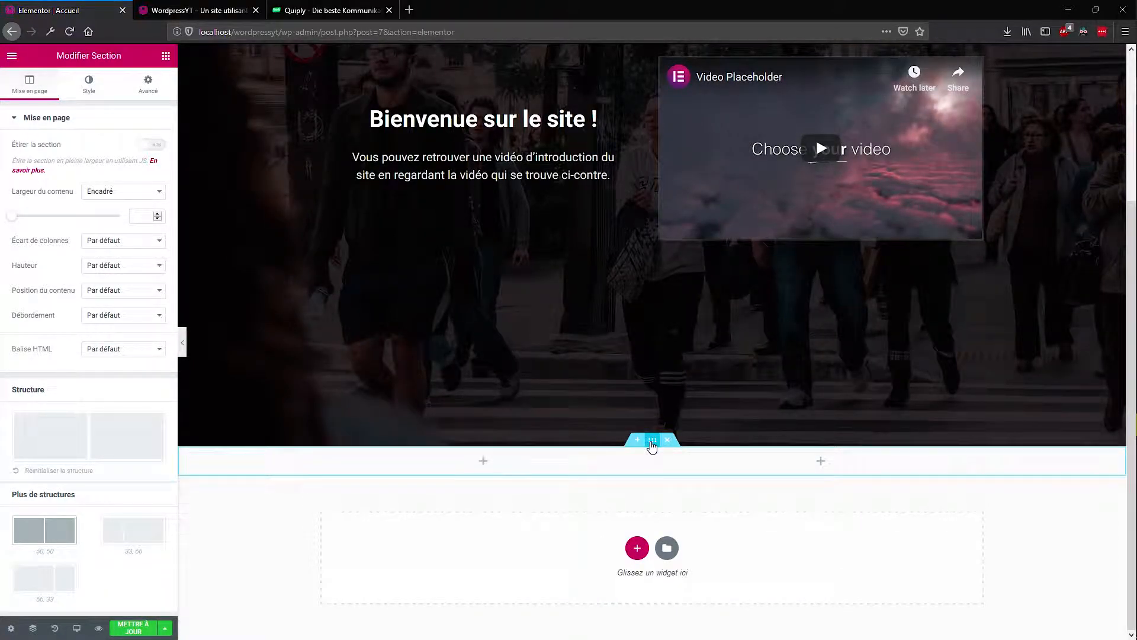
Set the new section's inner margin to 100 px above and below and, with the sides unlinked, 0 px right and left
left_click(137, 90)
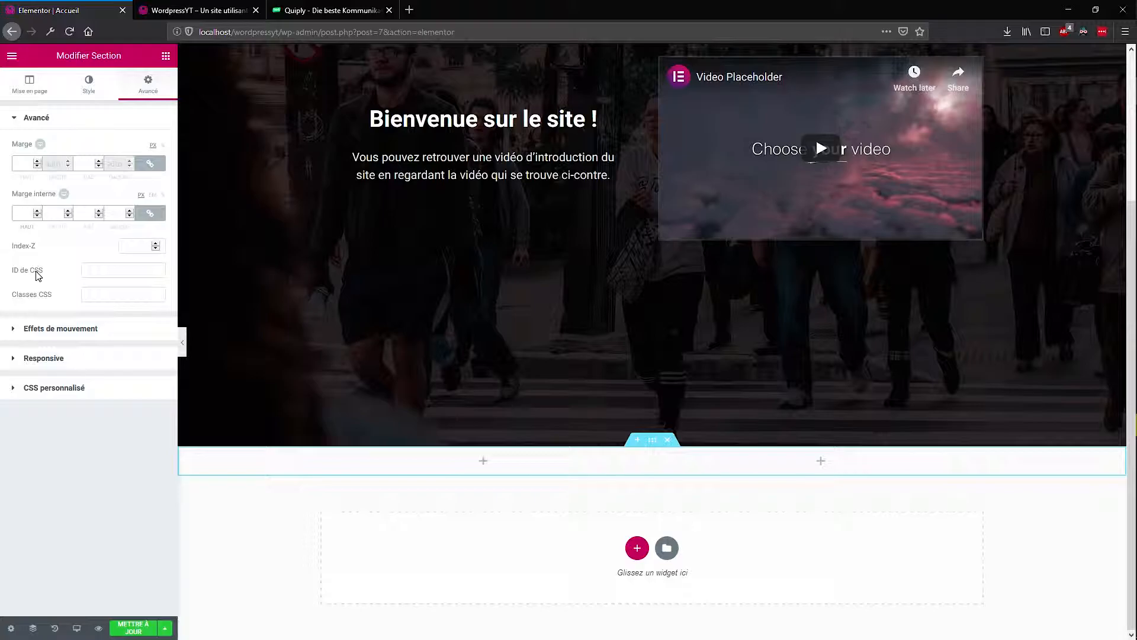
type("100")
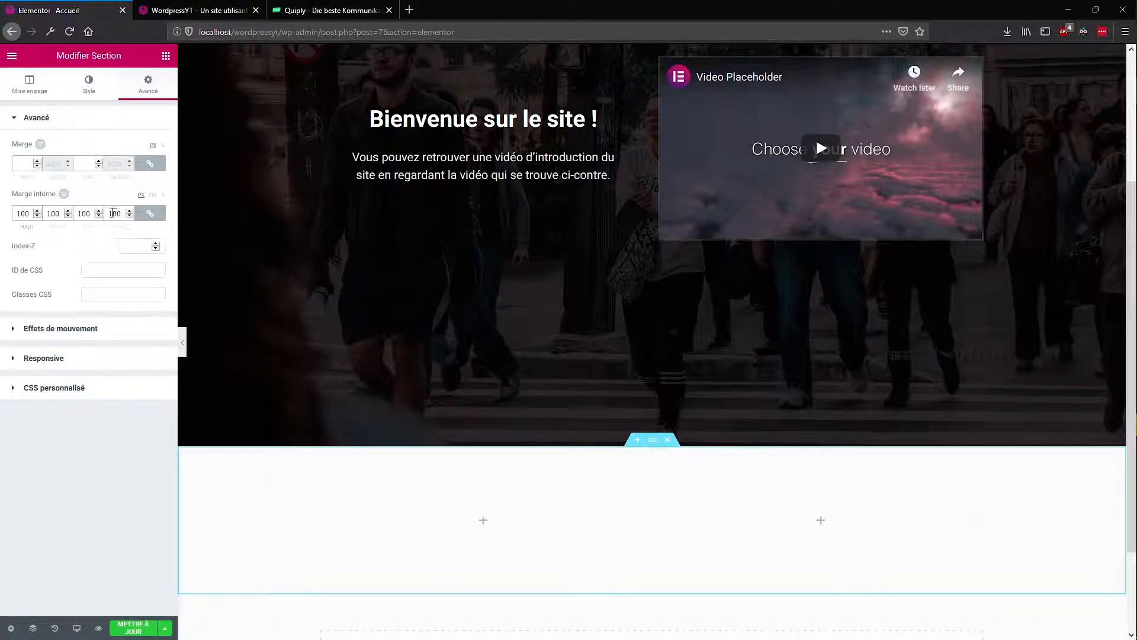
left_click(149, 213)
type("0")
key("Tab")
key("Tab")
type("0")
scroll(452, 495, "down", 2)
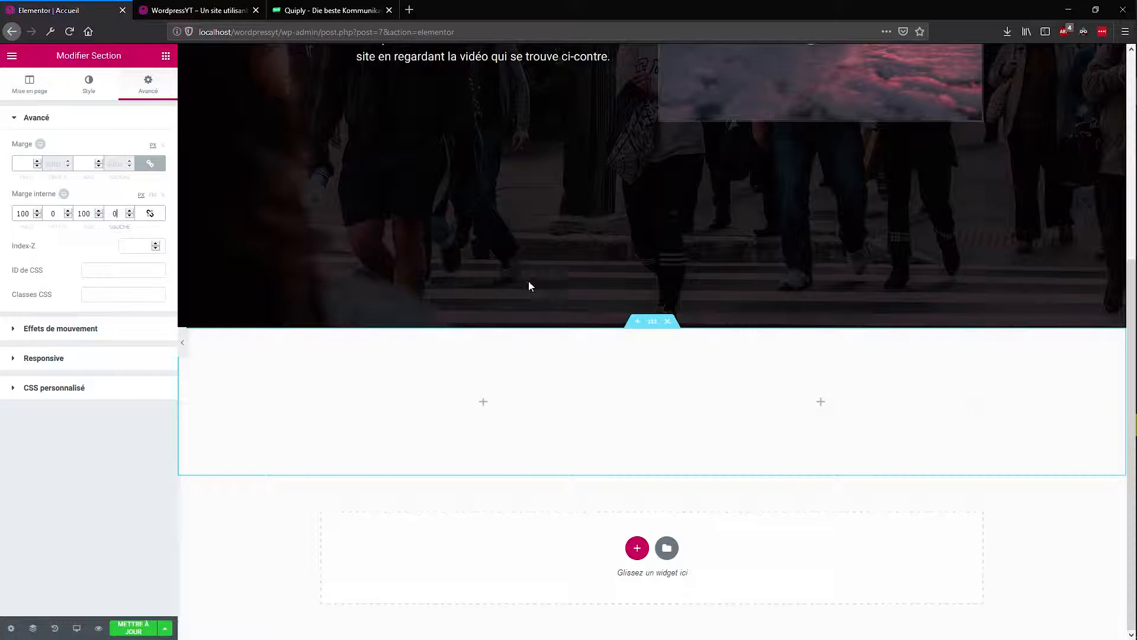
Set the new section's upper and lower inner margins to 50 px
double_click(22, 213)
type("50")
key("Tab")
key("shift+Tab")
type("50")
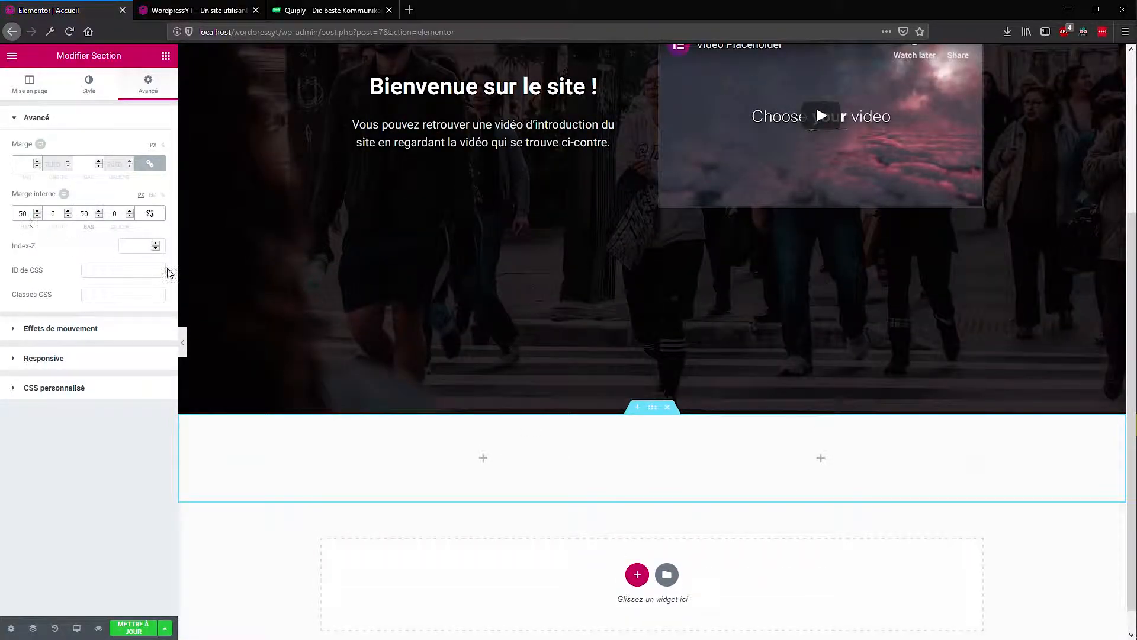
Check the Quiply layout again and delete the second column of the new section
left_click(291, 16)
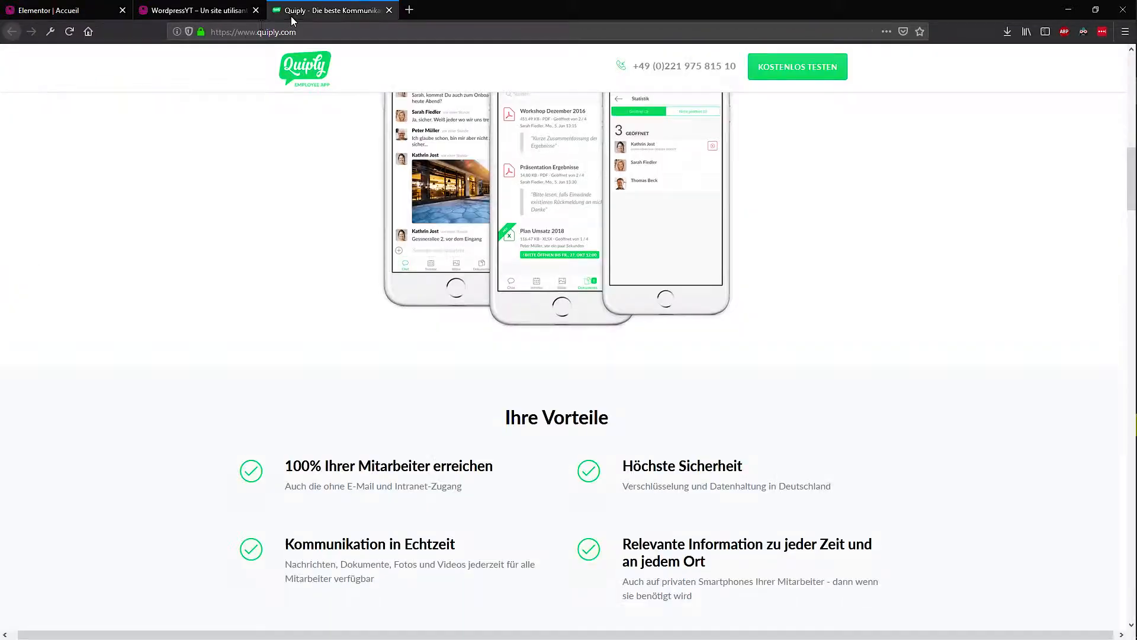
left_click(81, 17)
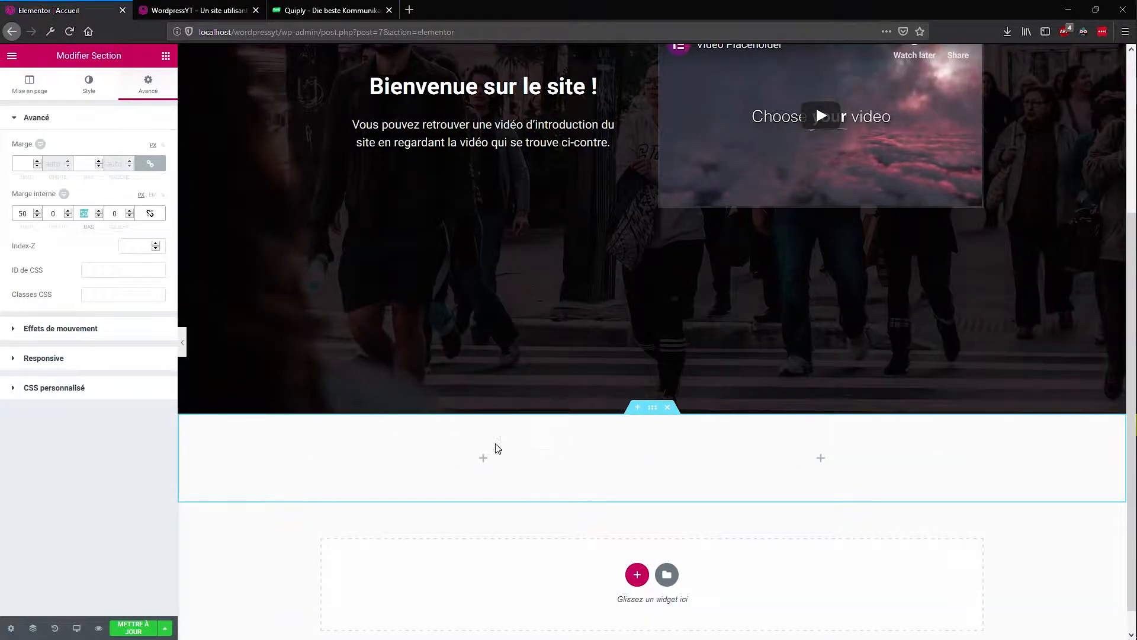
scroll(612, 459, "down", 1)
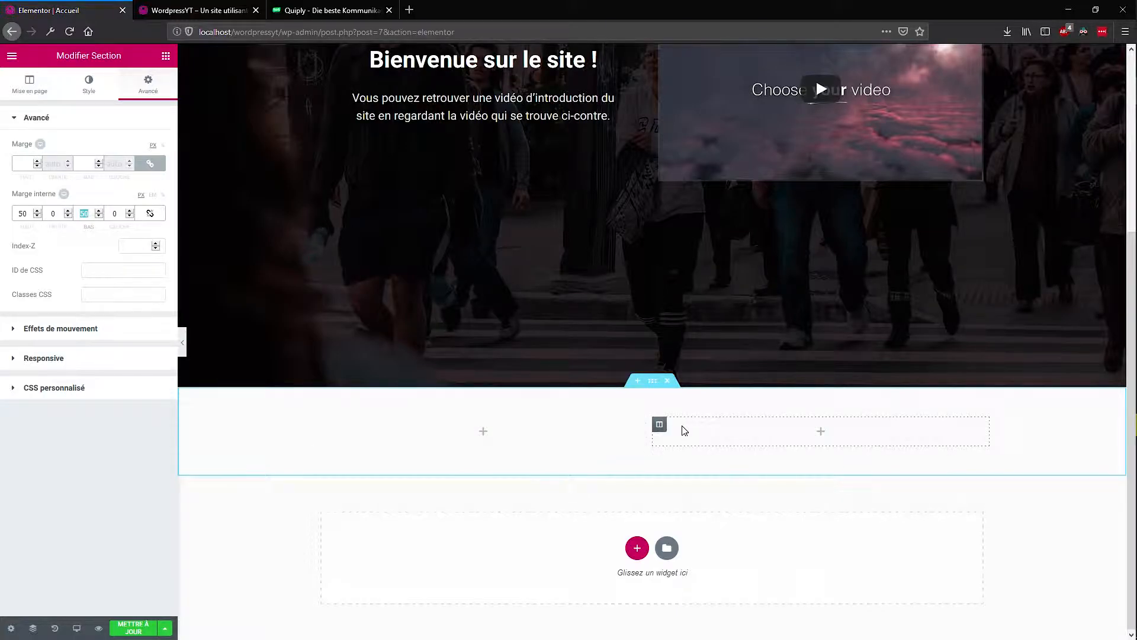
right_click(661, 425)
left_click(715, 591)
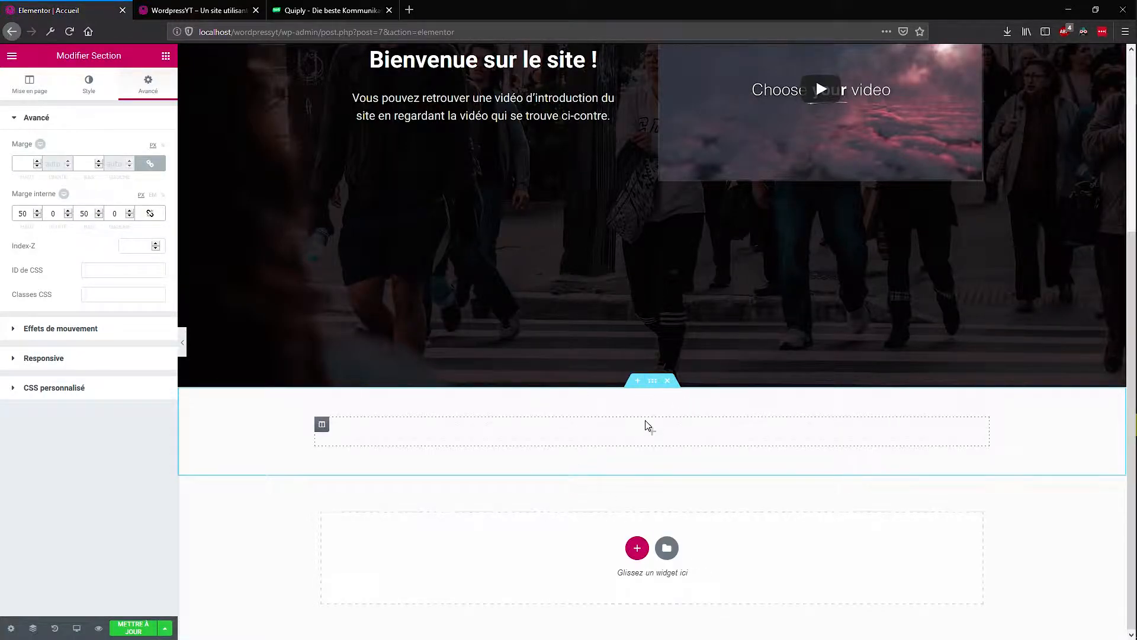
Place a two-column inner section inside the remaining column of the new section
left_click(66, 104)
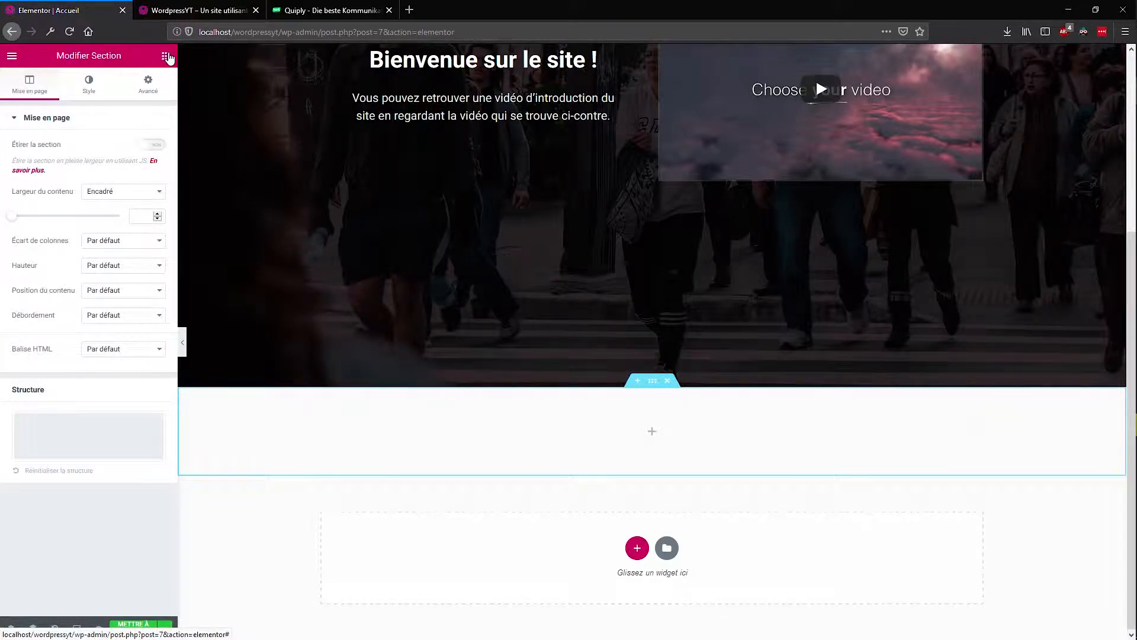
left_click(166, 55)
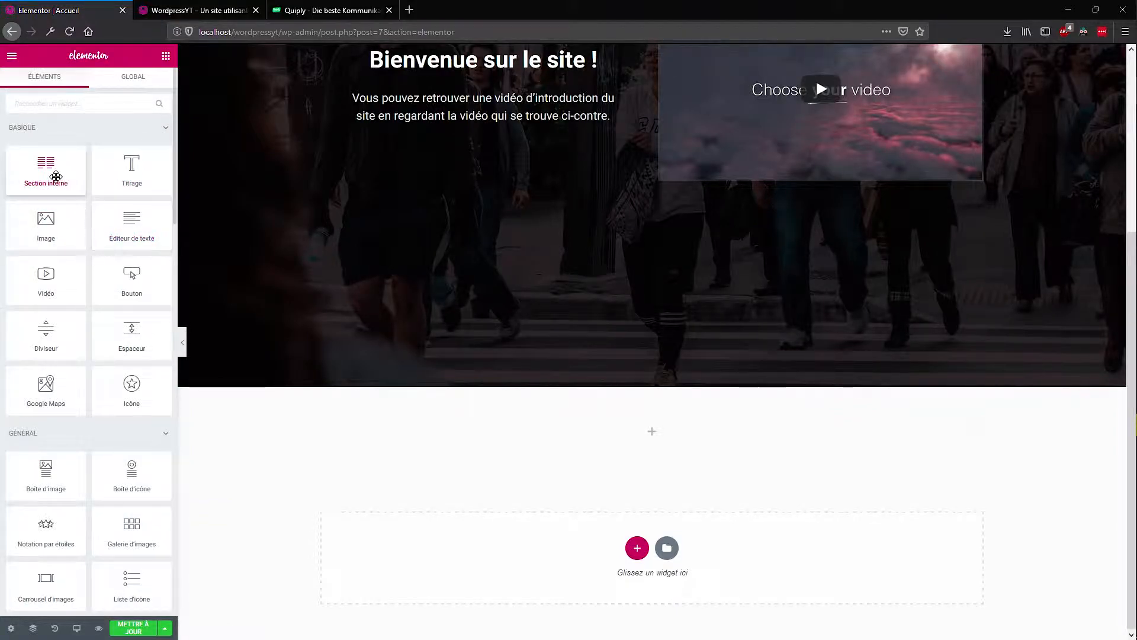
left_click_drag(52, 172, 593, 439)
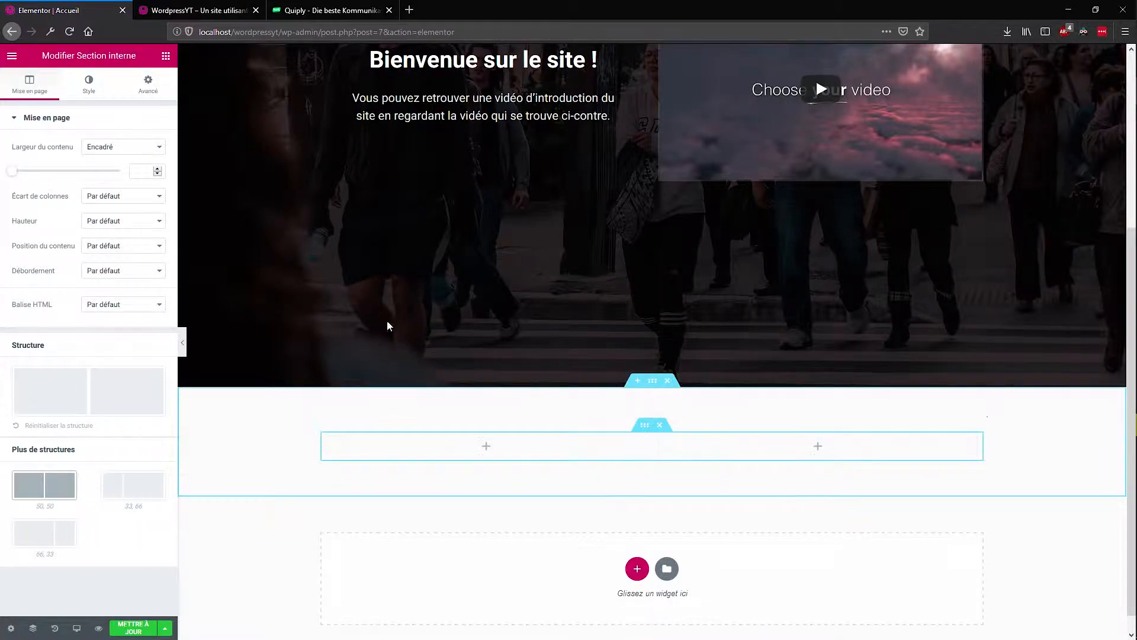
Add a heading above the inner section and centre it
left_click(166, 56)
left_click_drag(131, 170, 594, 437)
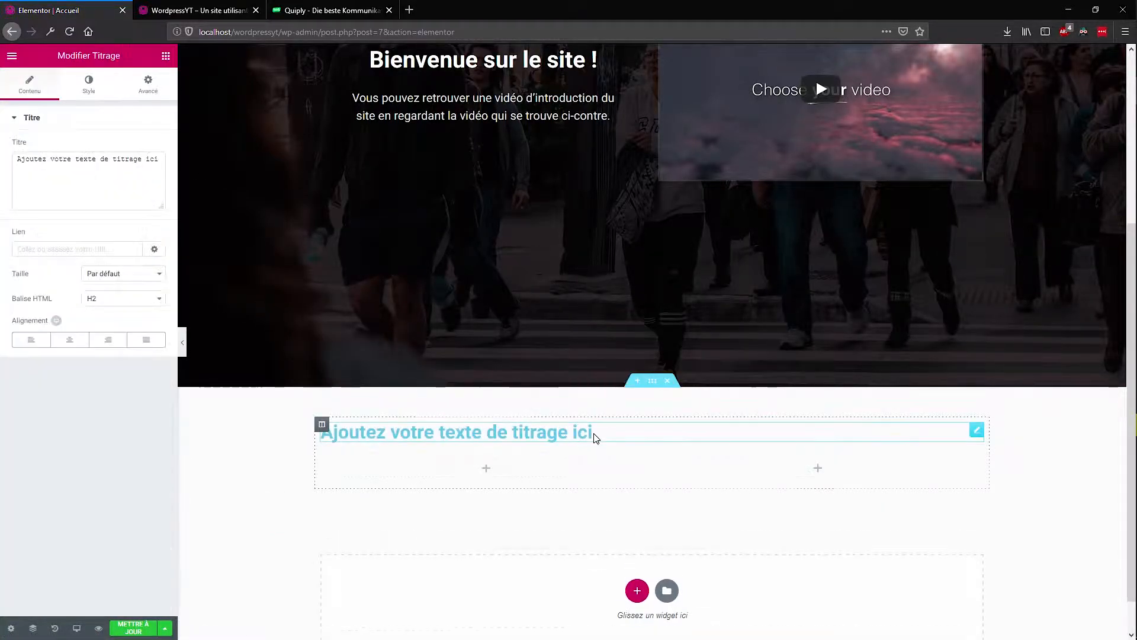
left_click(69, 339)
Duplicate the "Bienvenue sur le site !" heading and move the copy between the placeholder heading and the inner section
scroll(555, 397, "up", 2)
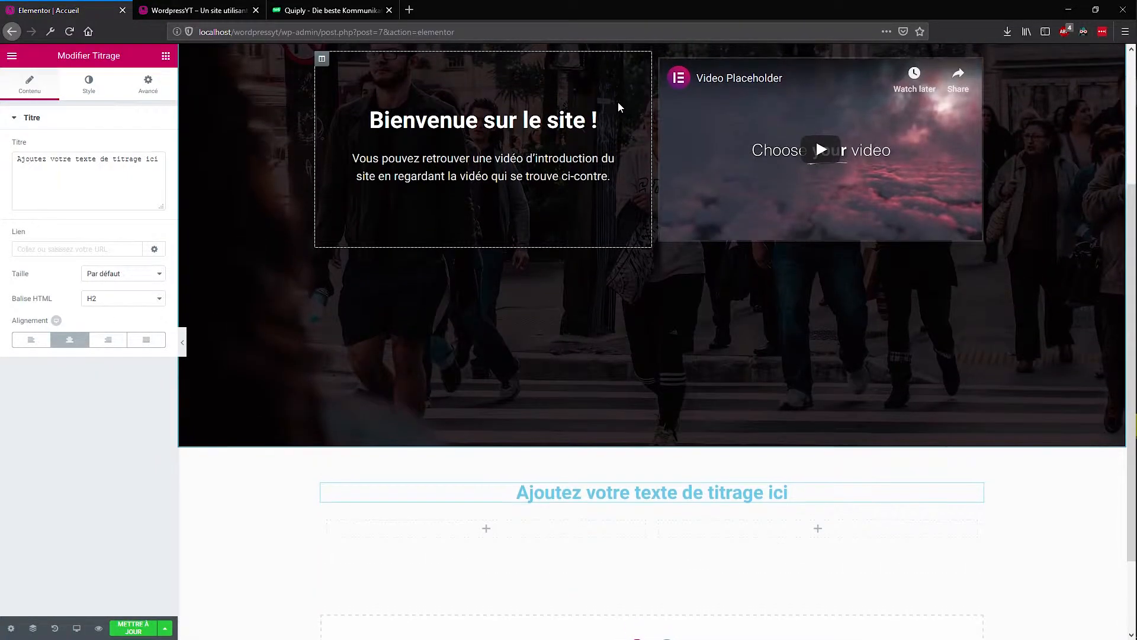
right_click(637, 118)
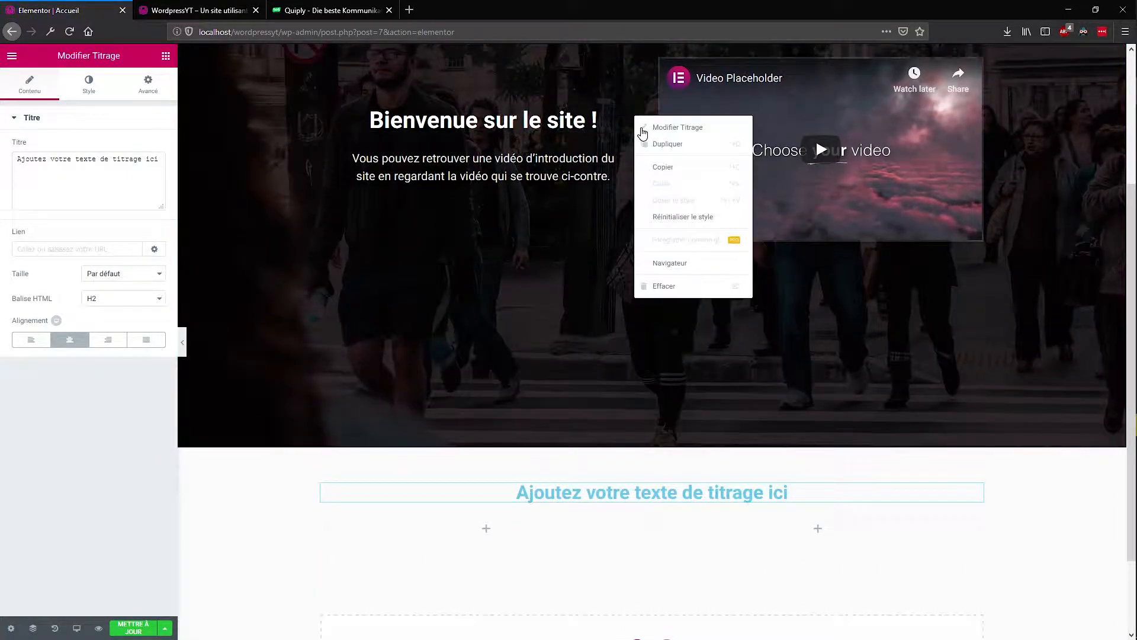
left_click(672, 147)
scroll(647, 147, "down", 1)
left_click_drag(641, 81, 677, 441)
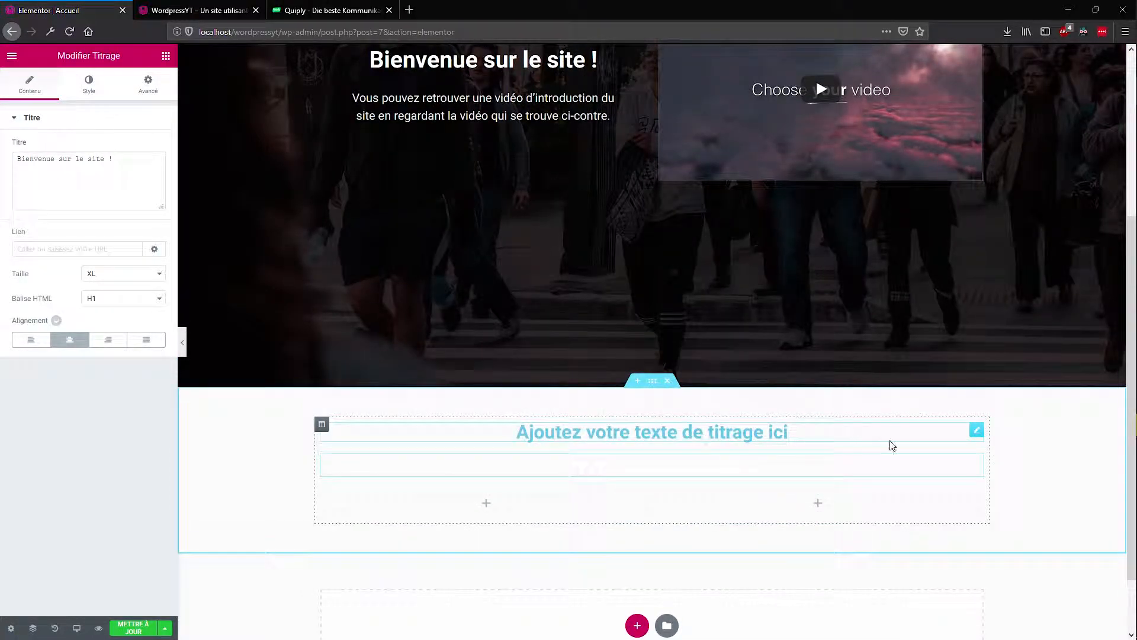
Delete the placeholder heading "Ajoutez votre texte de titrage ici" and set the copied heading's size to XXL
right_click(976, 431)
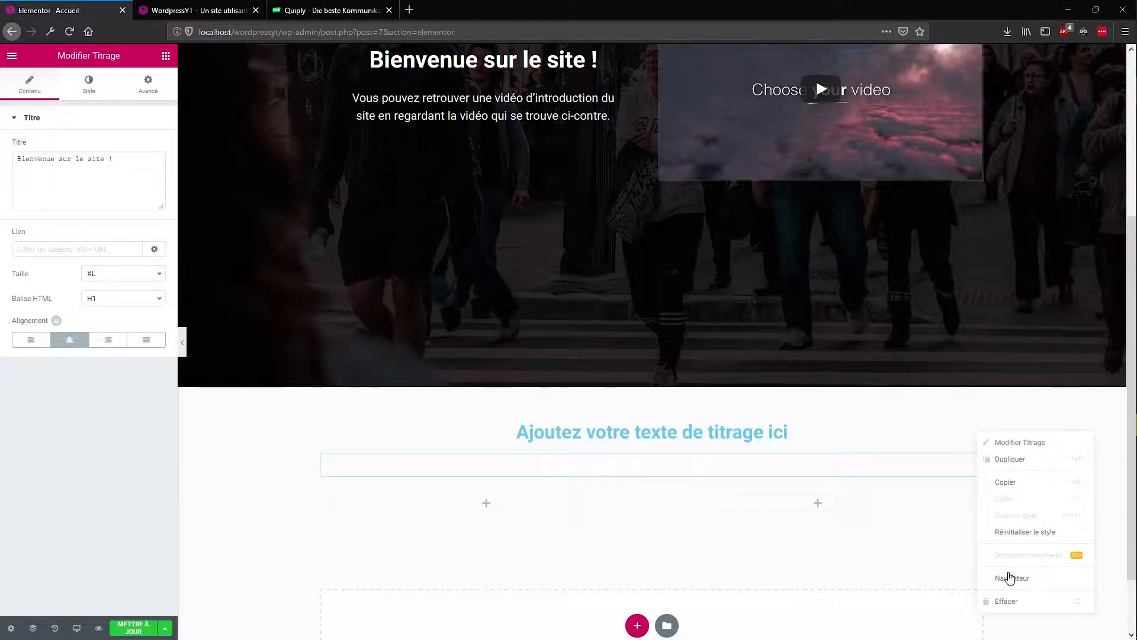
left_click(1007, 602)
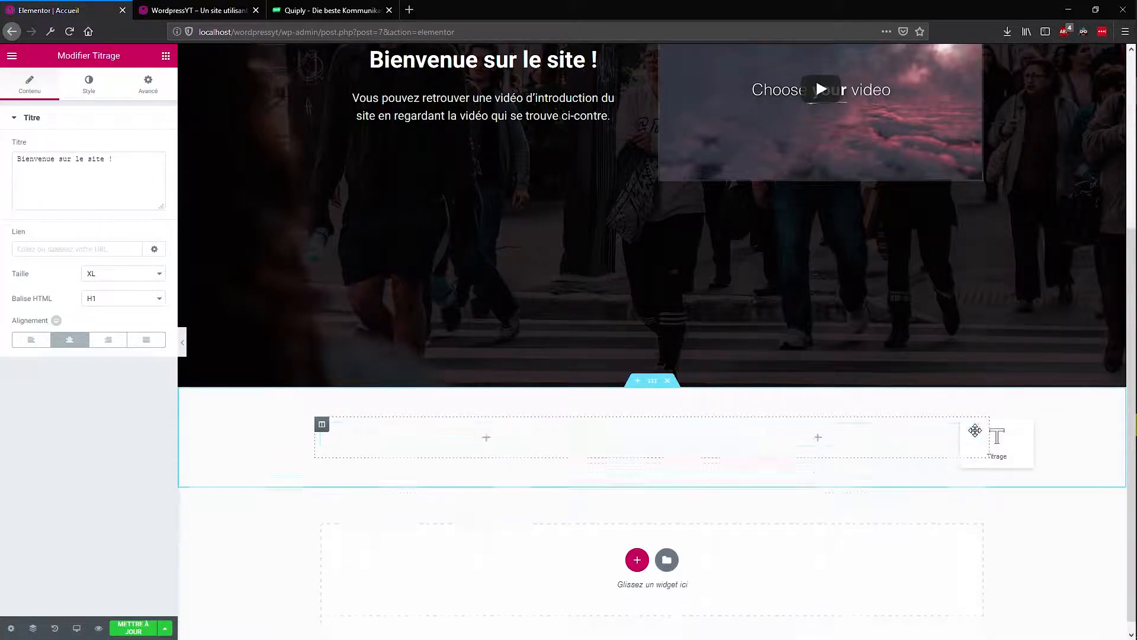
left_click(100, 274)
left_click(107, 339)
Set the copied heading's text colour to the dark grey #232323
left_click(91, 83)
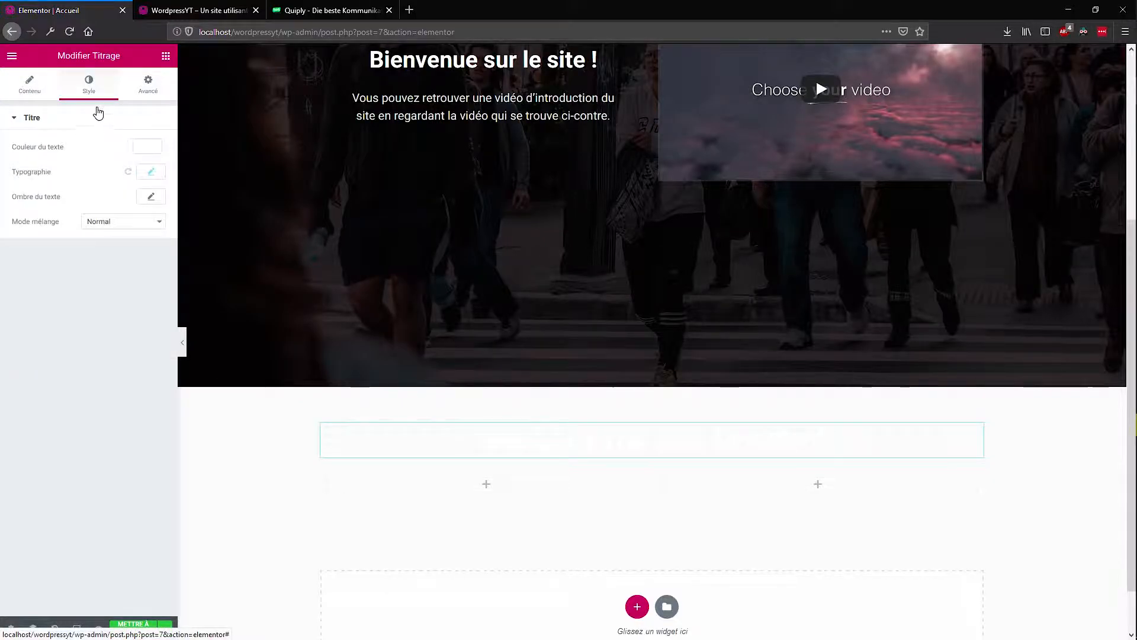
left_click(147, 148)
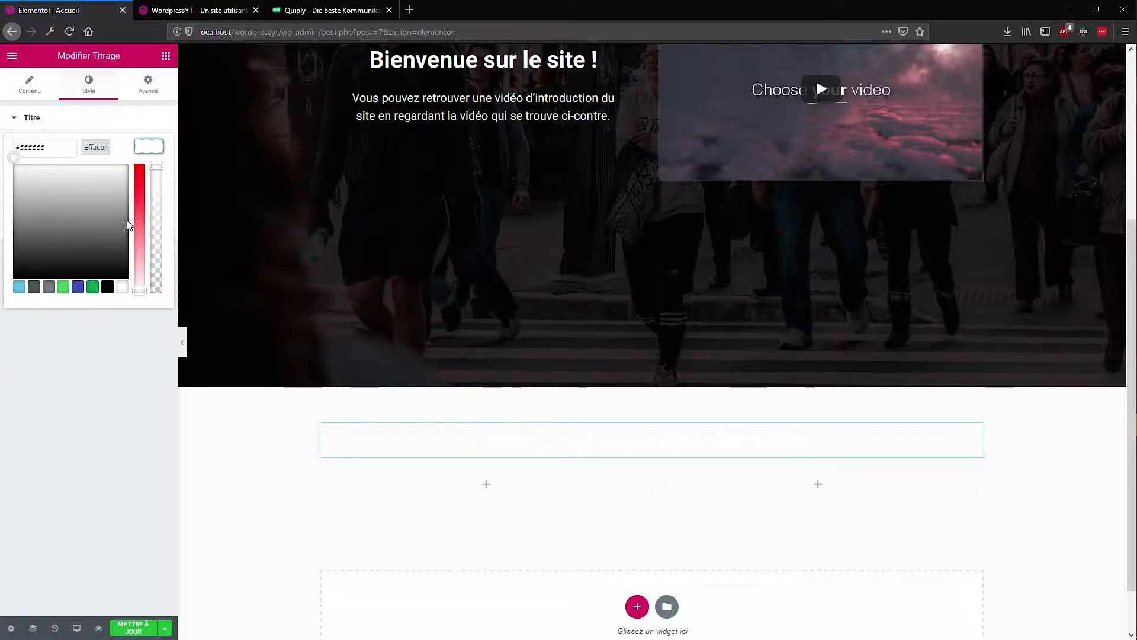
left_click(105, 290)
left_click(13, 253)
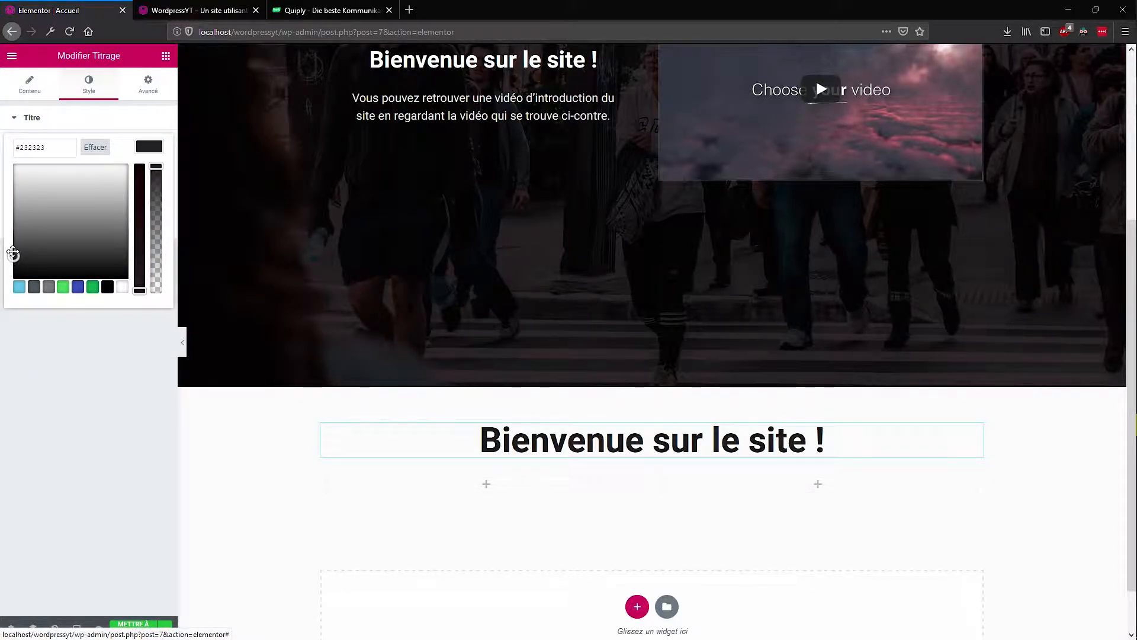
left_click(13, 260)
scroll(371, 309, "down", 2)
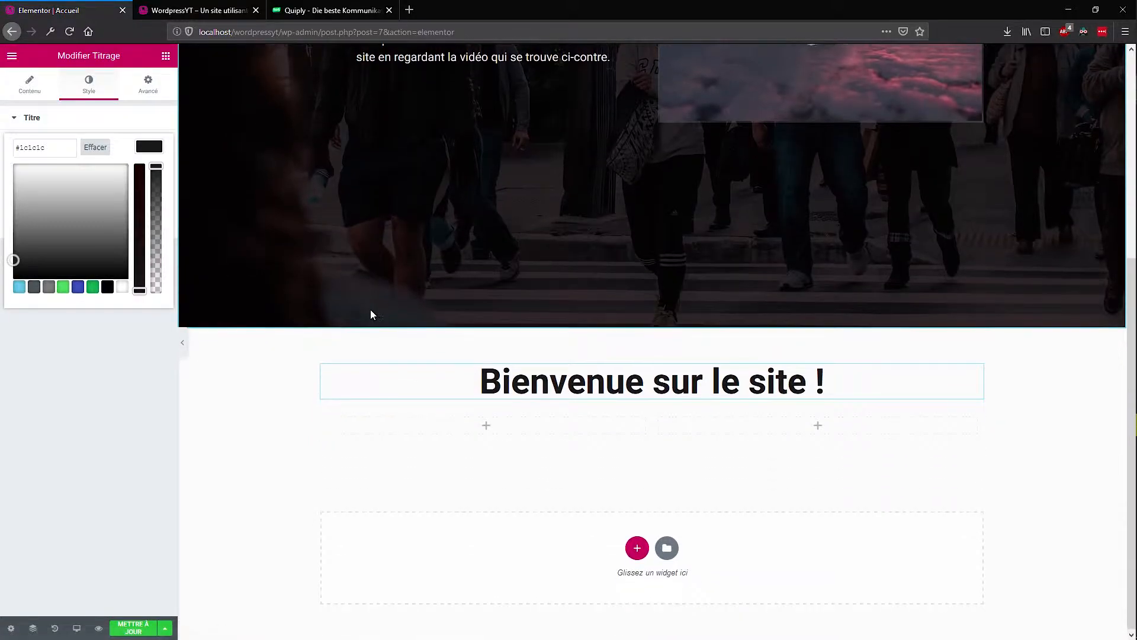
left_click(93, 286)
left_click(19, 286)
left_click(16, 260)
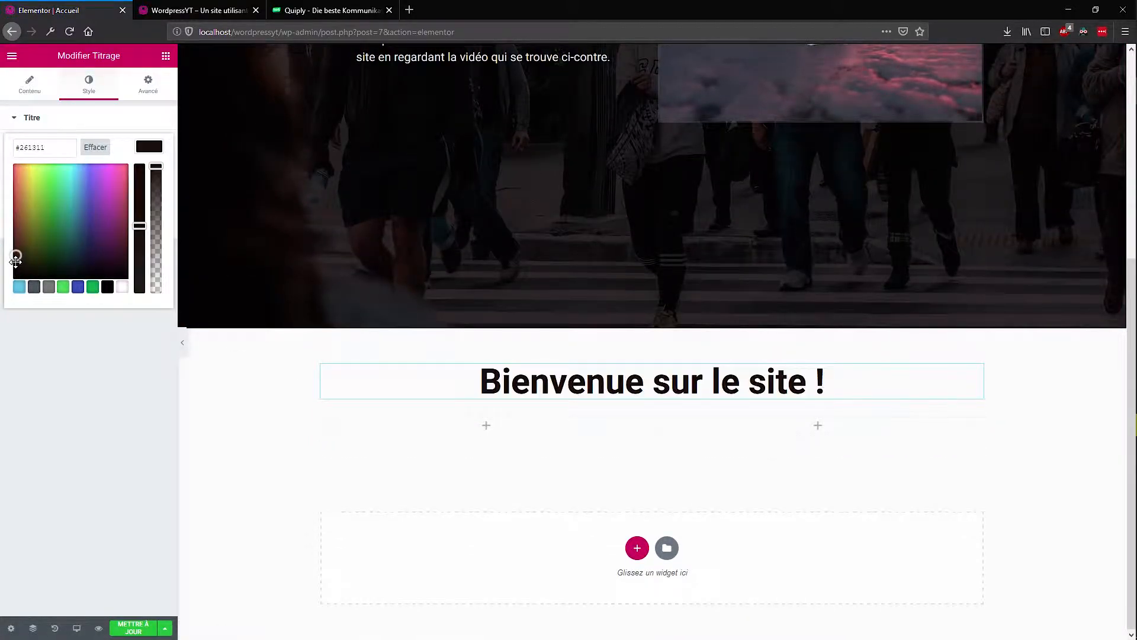
left_click(12, 255)
left_click(12, 256)
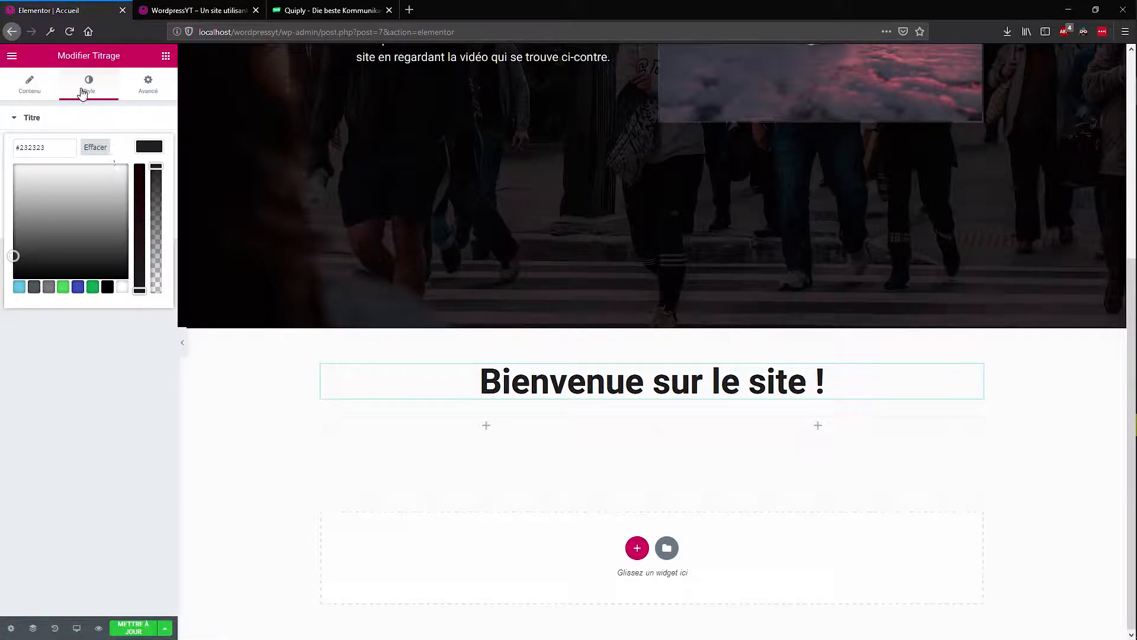
Set the font weight of the new section's heading to 300 in its typography settings
left_click(33, 89)
left_click(92, 89)
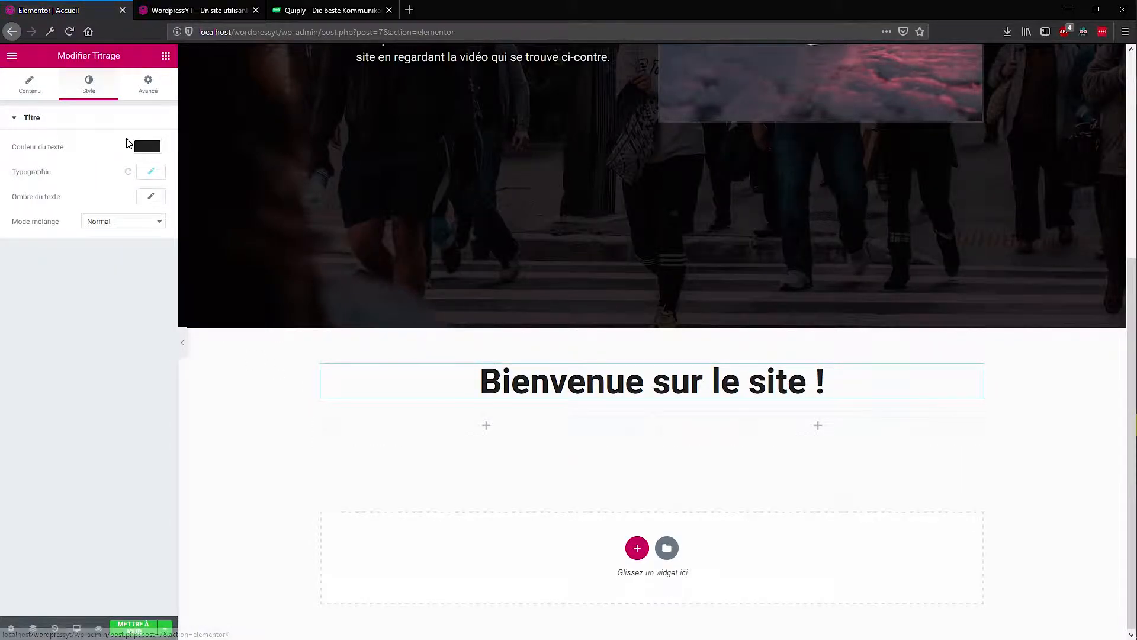
left_click(151, 172)
left_click(117, 269)
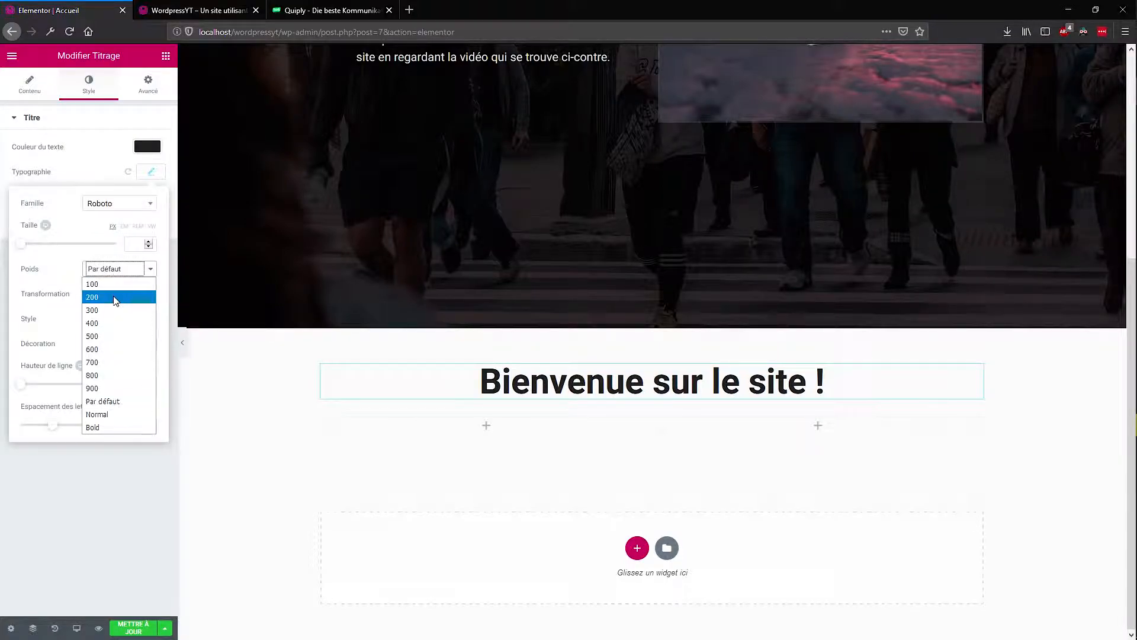
left_click(113, 298)
left_click(109, 267)
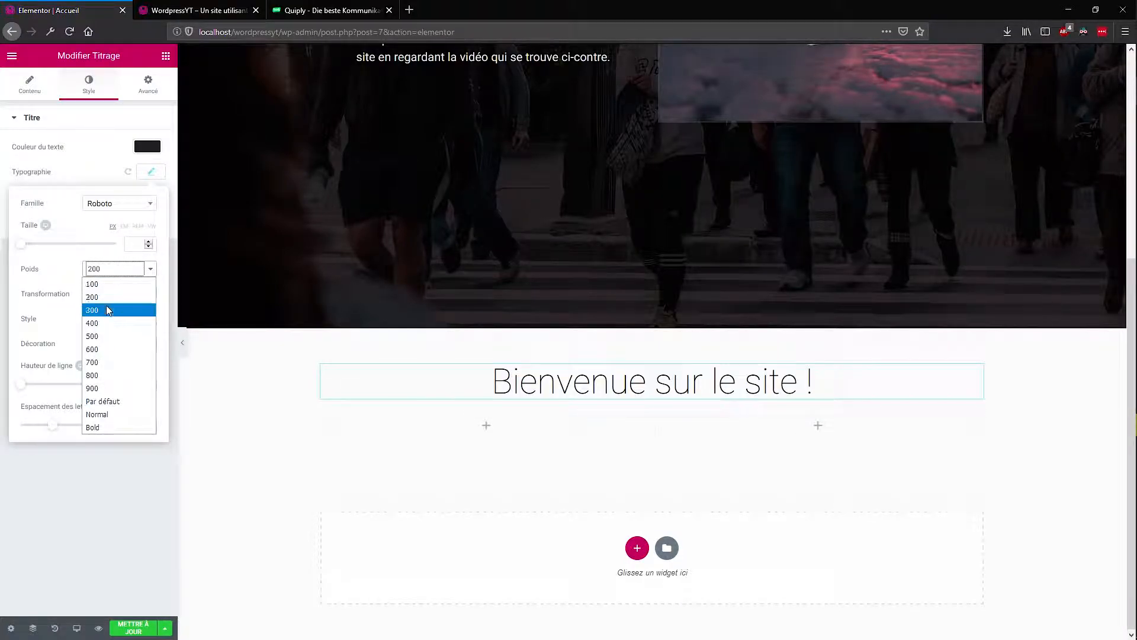
left_click(107, 309)
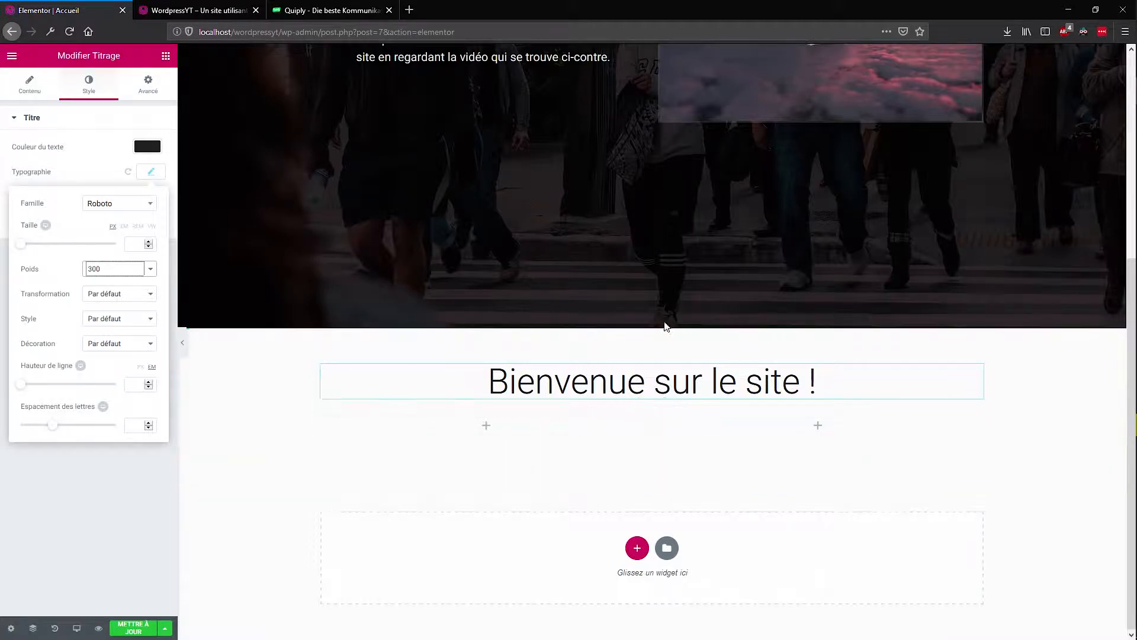
Examine the "Ihre Vorteile" section layout on the Quiply site and return to the page editor
left_click(166, 56)
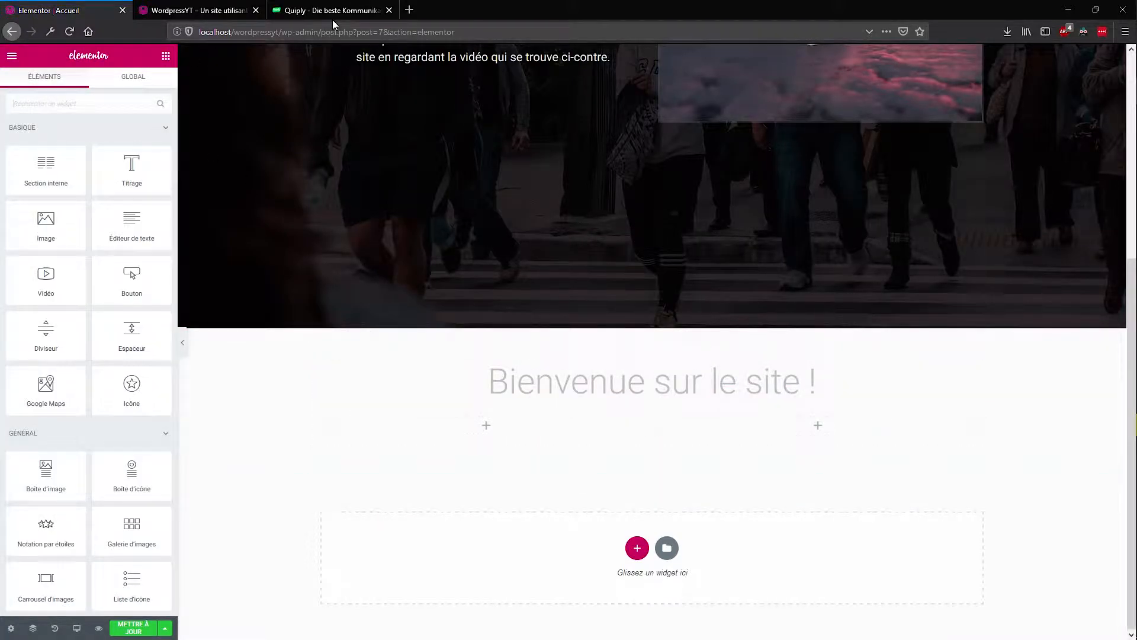
left_click(317, 12)
scroll(386, 481, "down", 4)
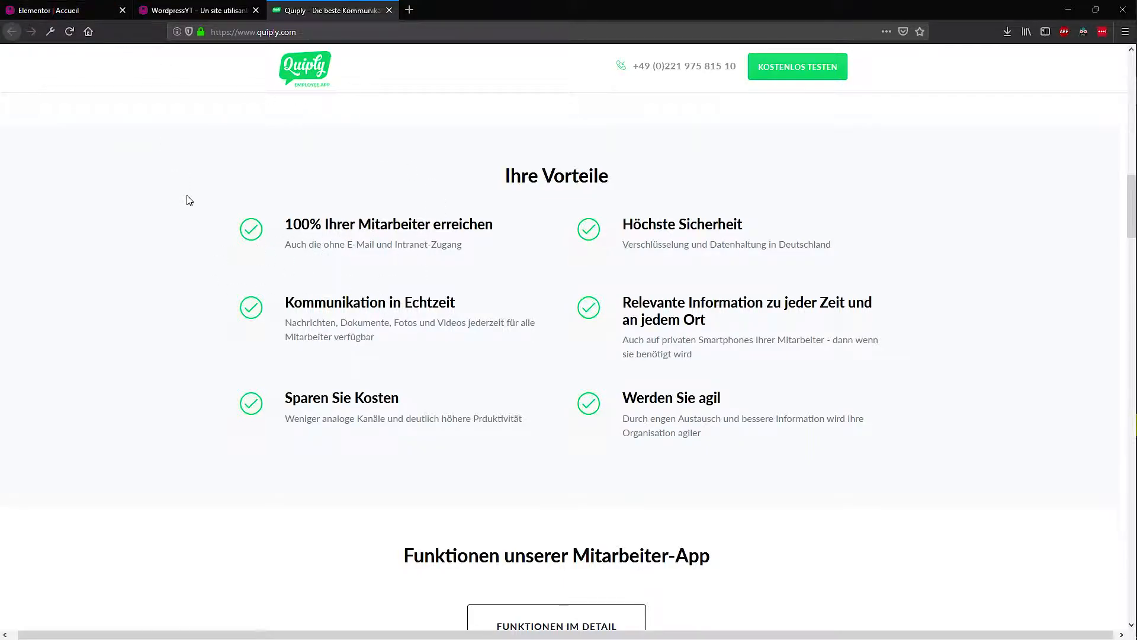
left_click(72, 10)
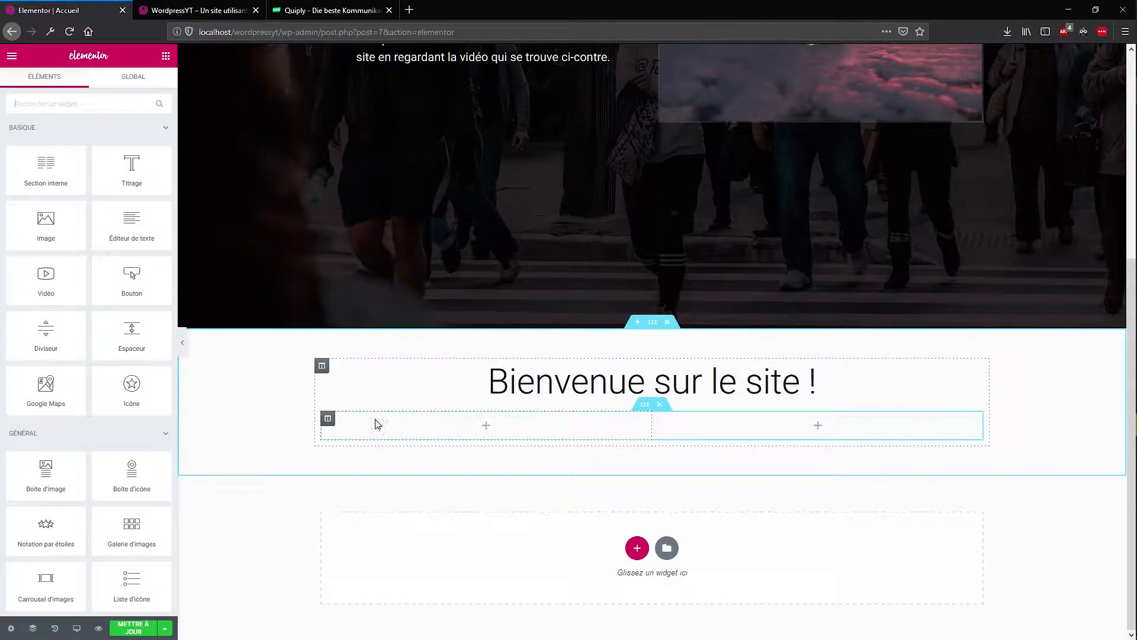
right_click(329, 420)
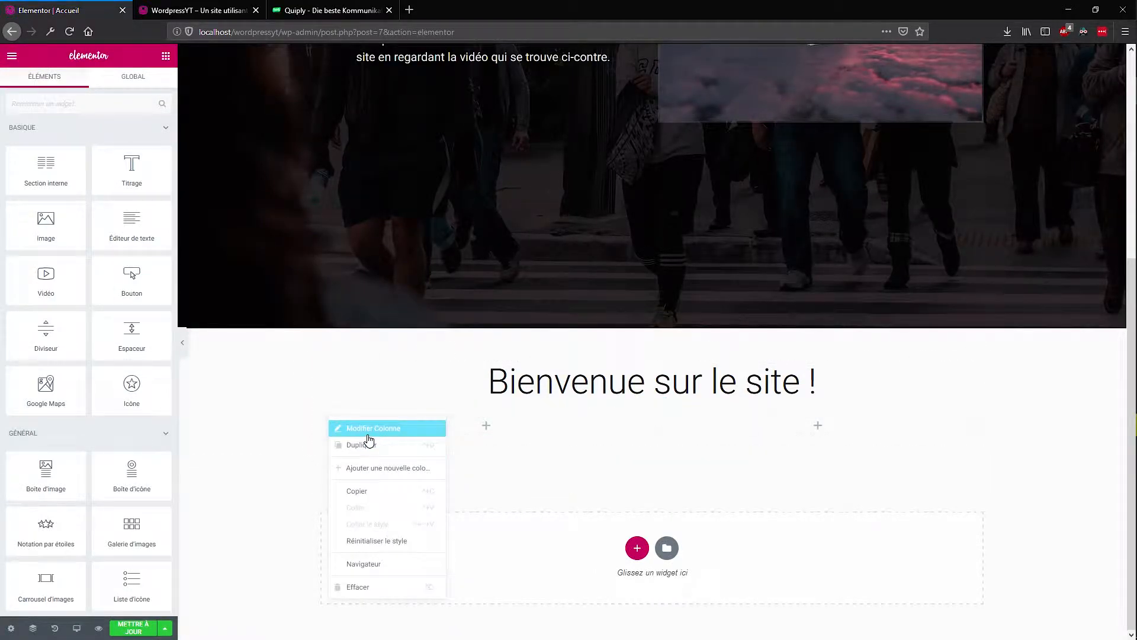
left_click(496, 438)
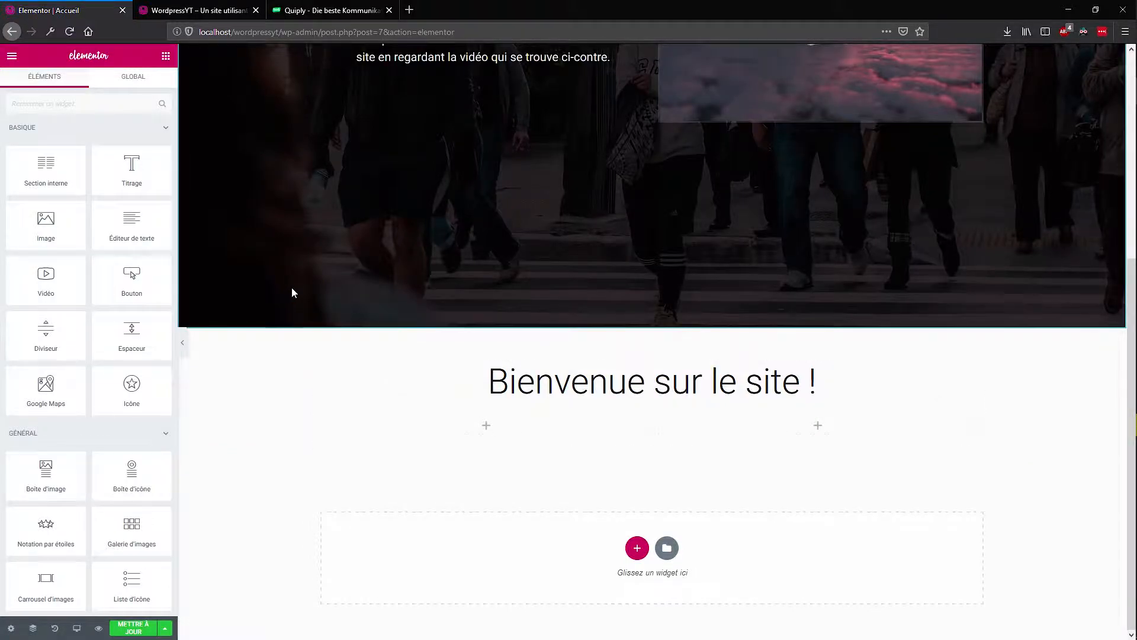
Duplicate the section heading into the first column of the inner section and delete the empty second inner column
left_click_drag(138, 168, 456, 410)
right_click(979, 377)
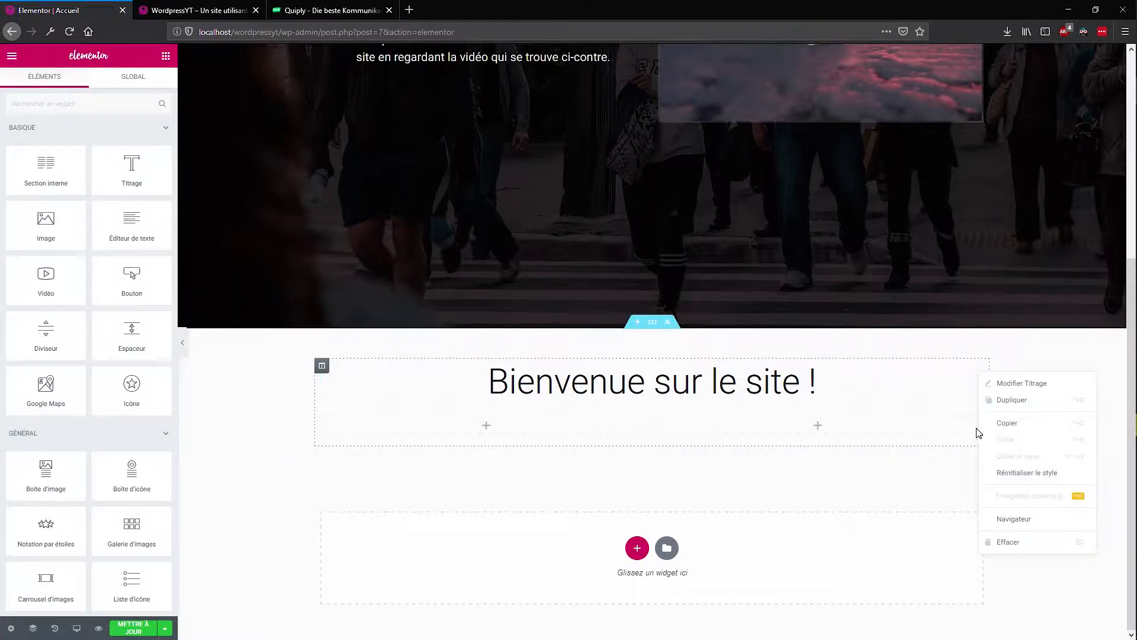
left_click(1011, 401)
left_click_drag(976, 419, 503, 468)
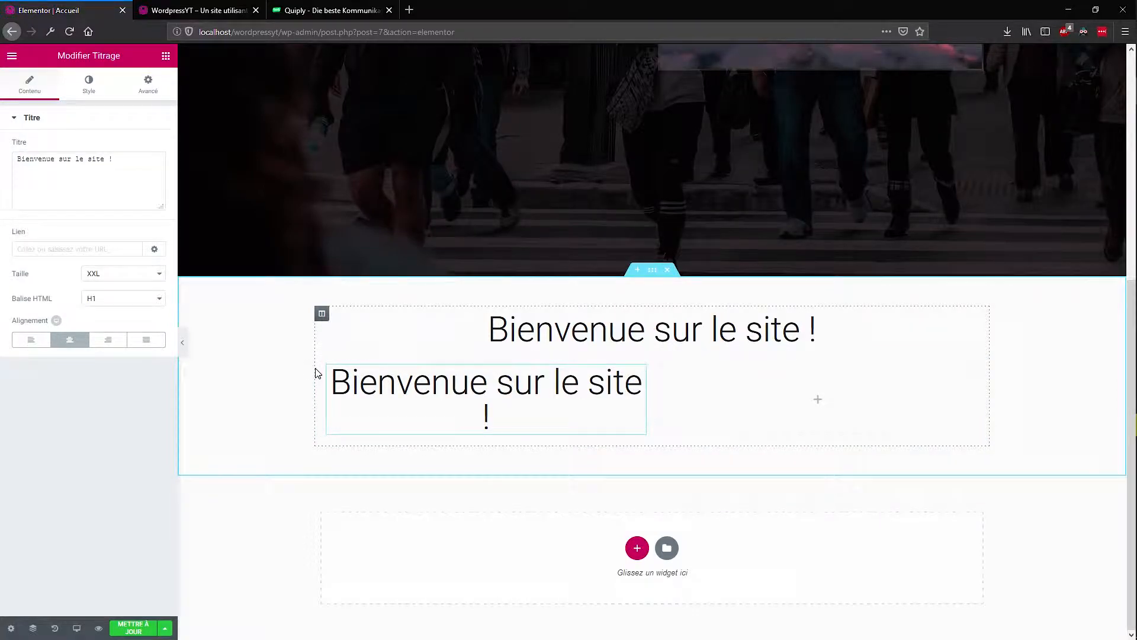
right_click(661, 369)
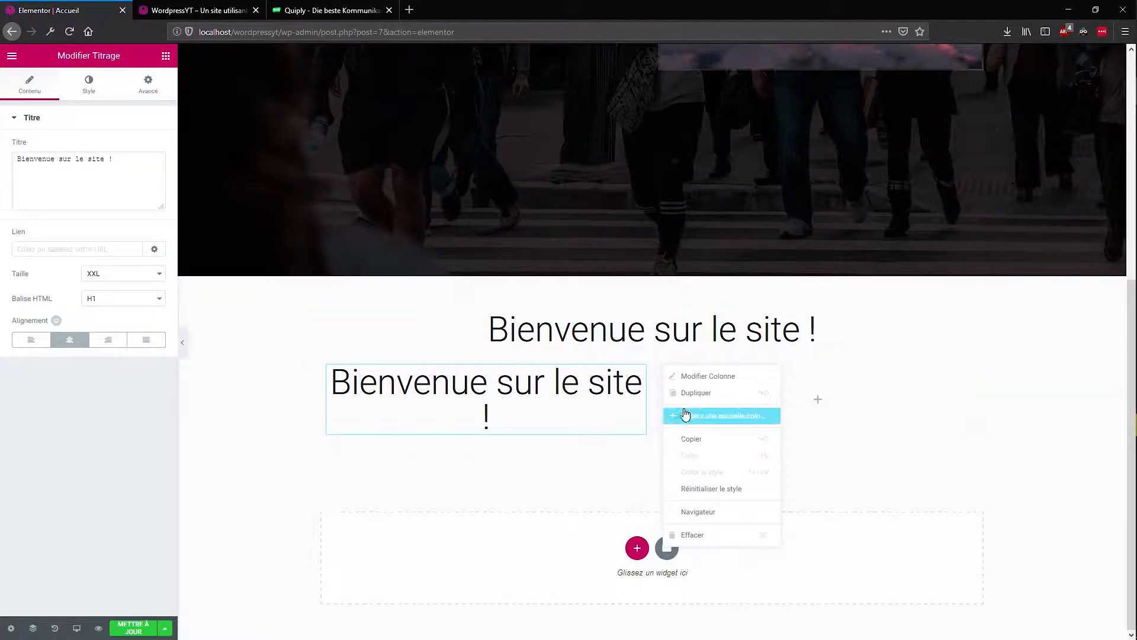
left_click(706, 535)
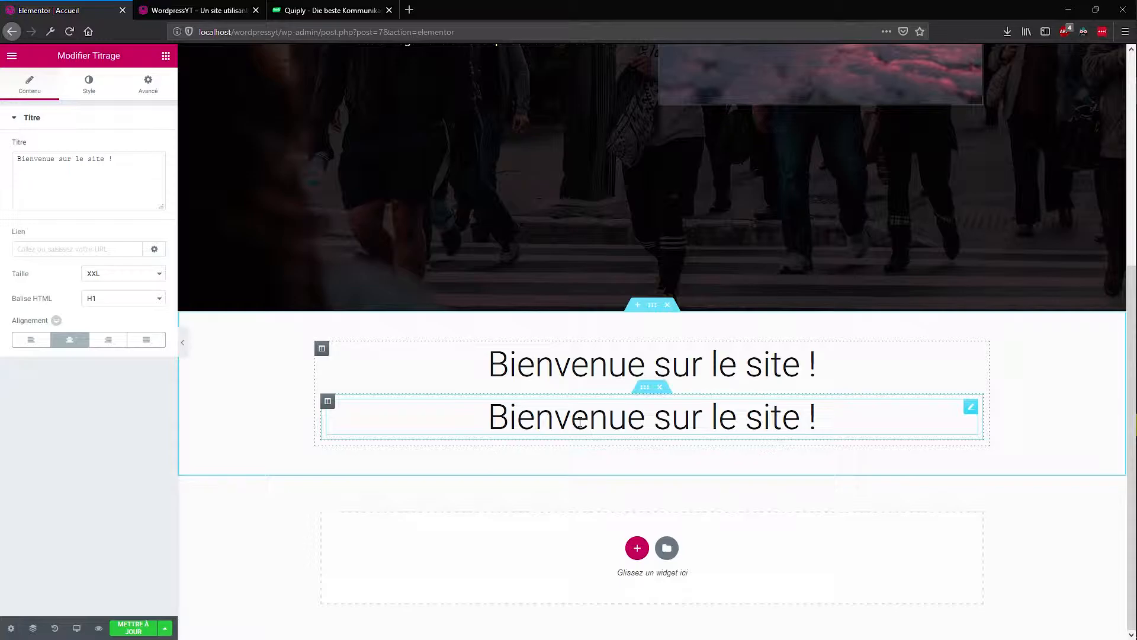
Duplicate the inner section's column with its heading and delete the copy
right_click(326, 408)
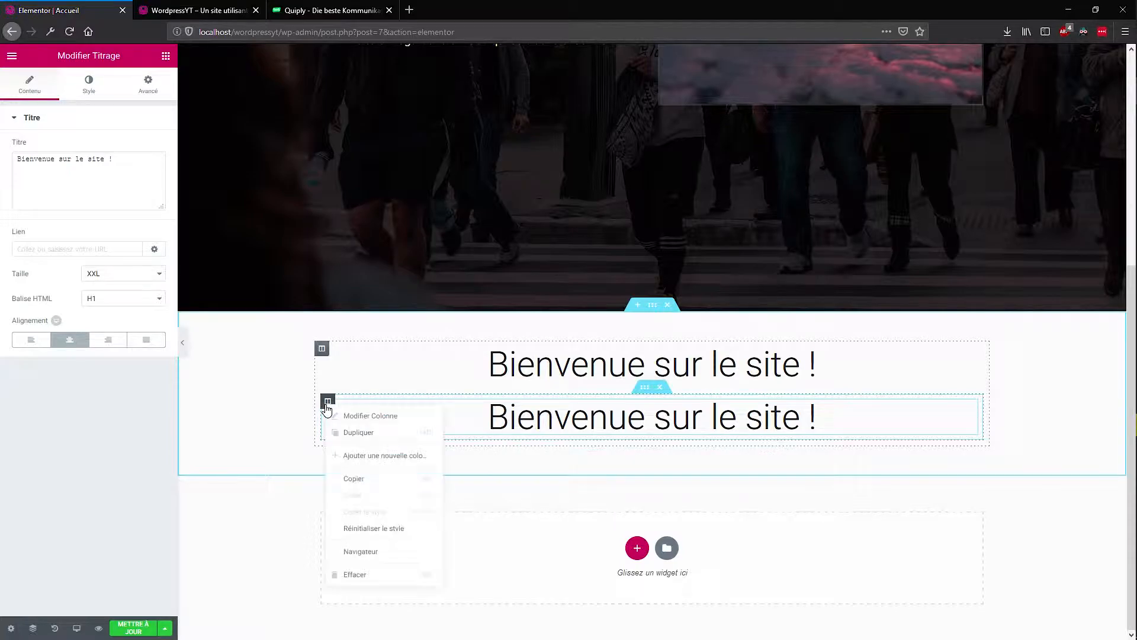
left_click(378, 433)
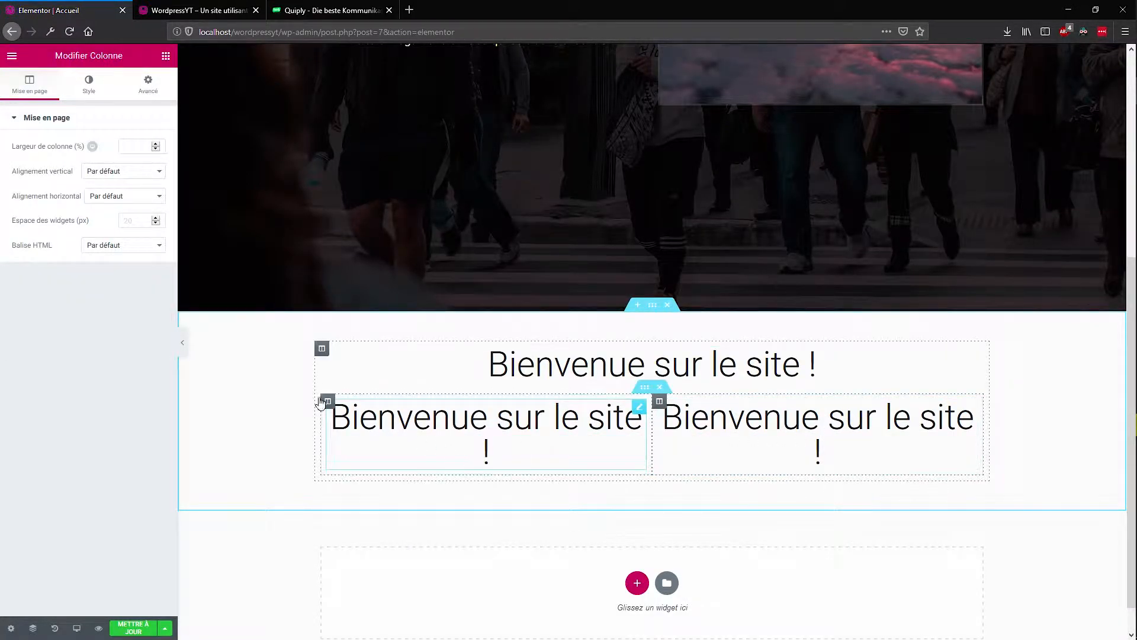
right_click(659, 401)
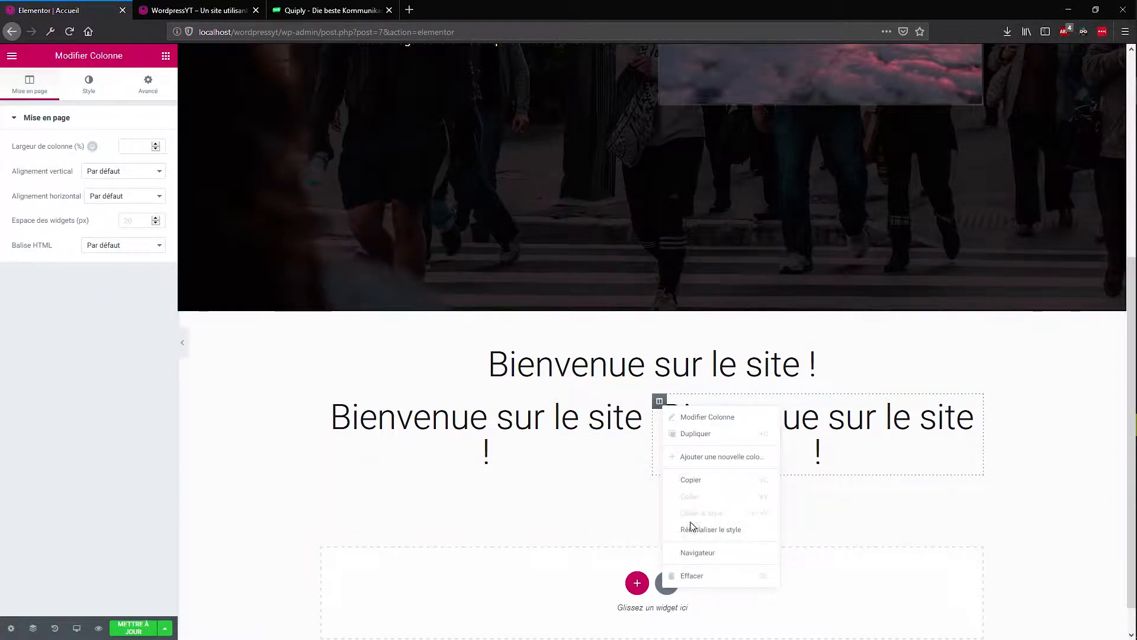
left_click(696, 576)
Set the size of the heading inside the inner section to XL
left_click(593, 417)
left_click(94, 274)
left_click(114, 338)
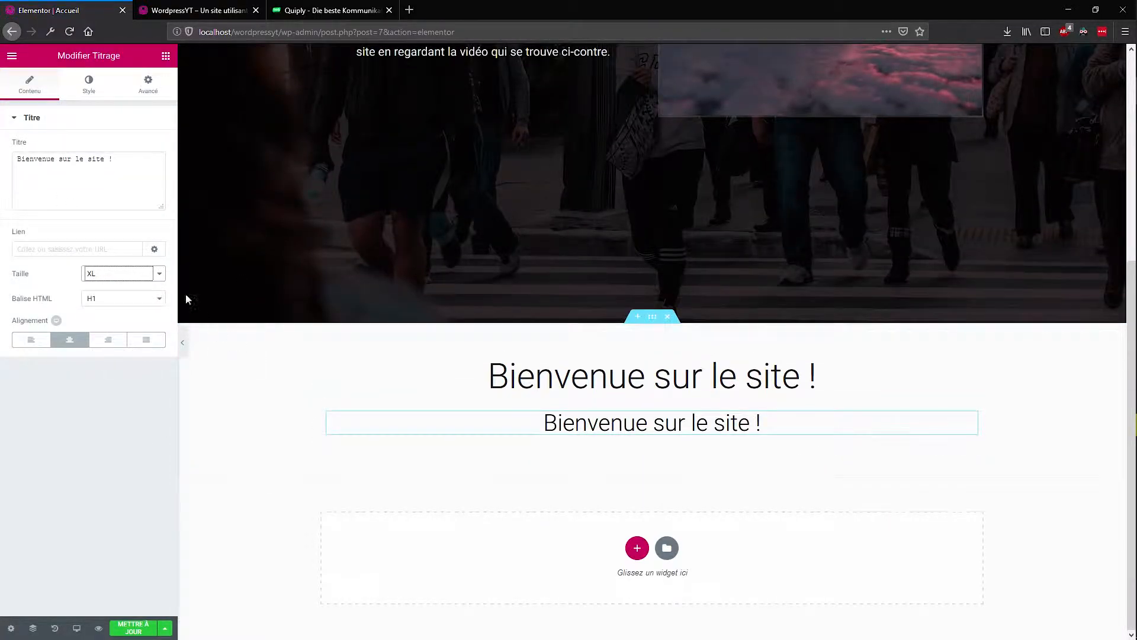
Try an underline decoration and a line height of 0.4 em on the inner heading, restoring both to default
left_click(88, 86)
left_click(151, 171)
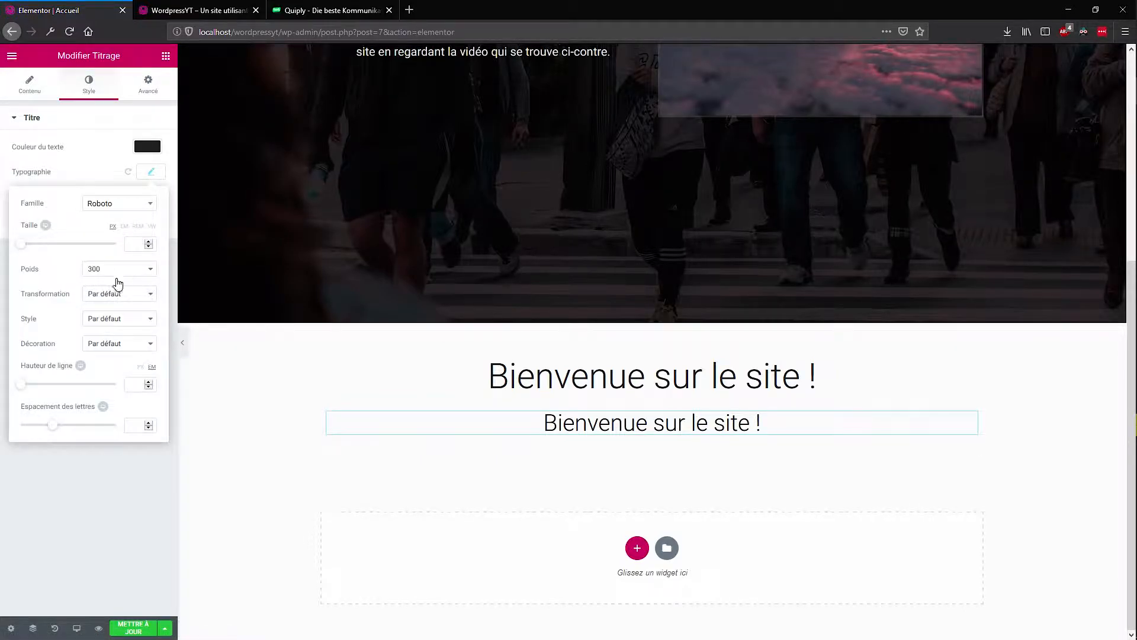
left_click(102, 294)
left_click(104, 304)
left_click(117, 345)
left_click(119, 371)
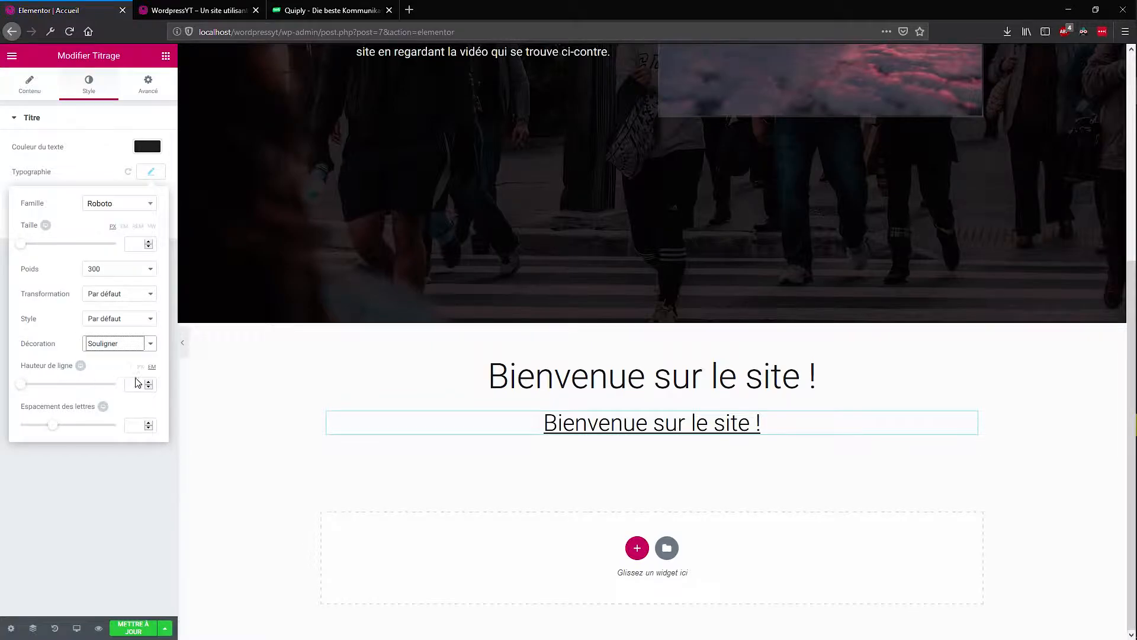
left_click_drag(26, 389, 23, 391)
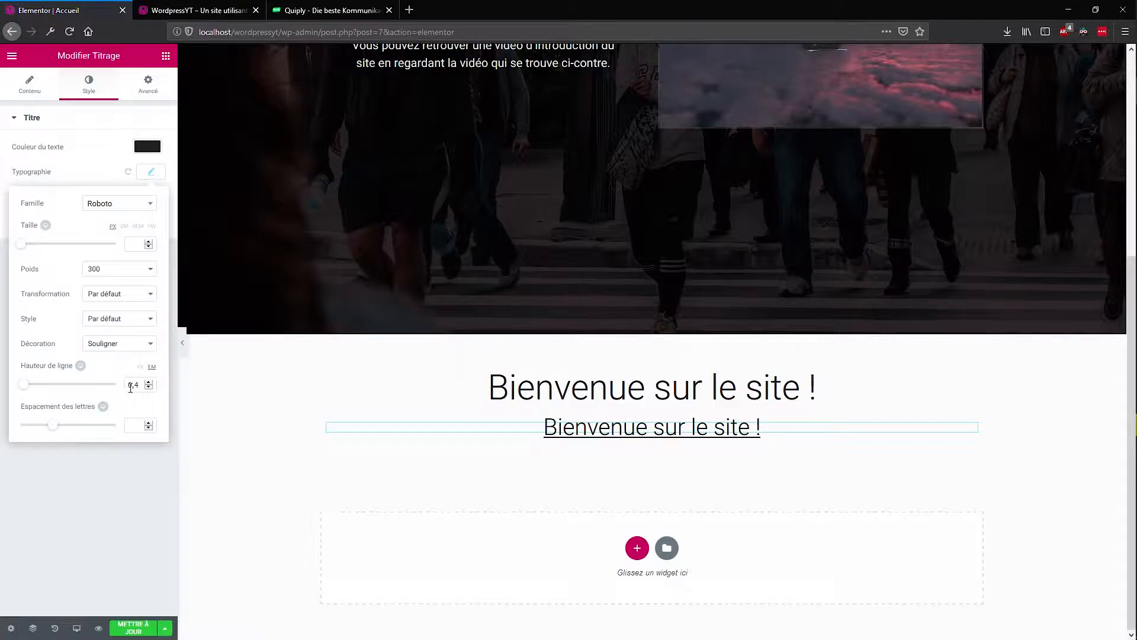
key("BackSpace")
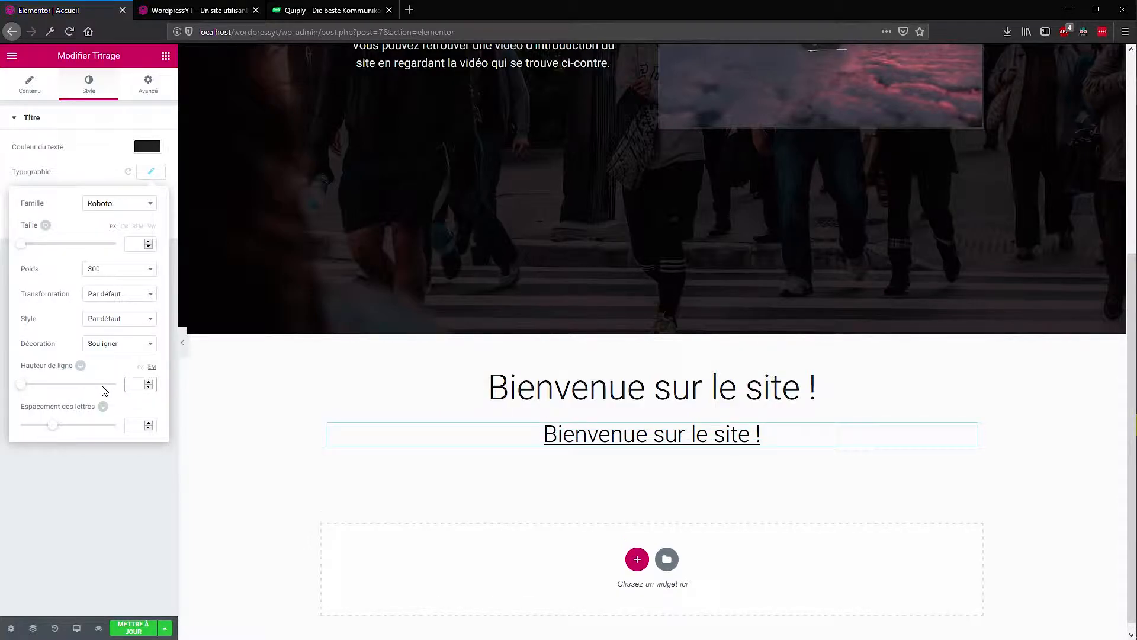
left_click(113, 319)
left_click(112, 344)
left_click(109, 356)
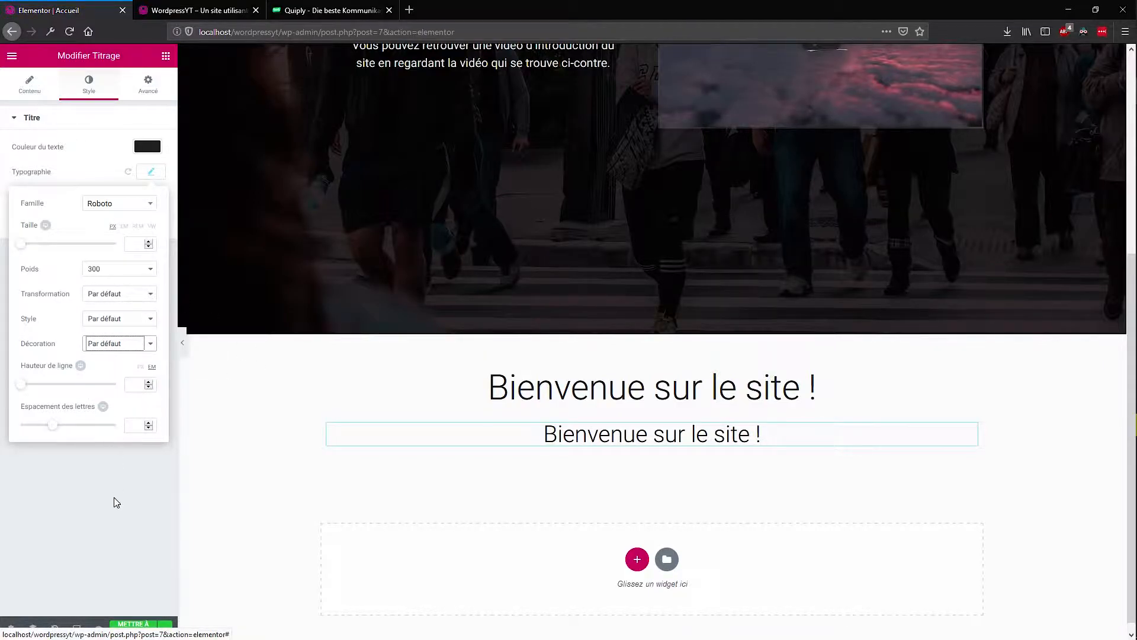
Change the inner heading's text to "Placeholder 1" and align it to the centre
left_click(30, 83)
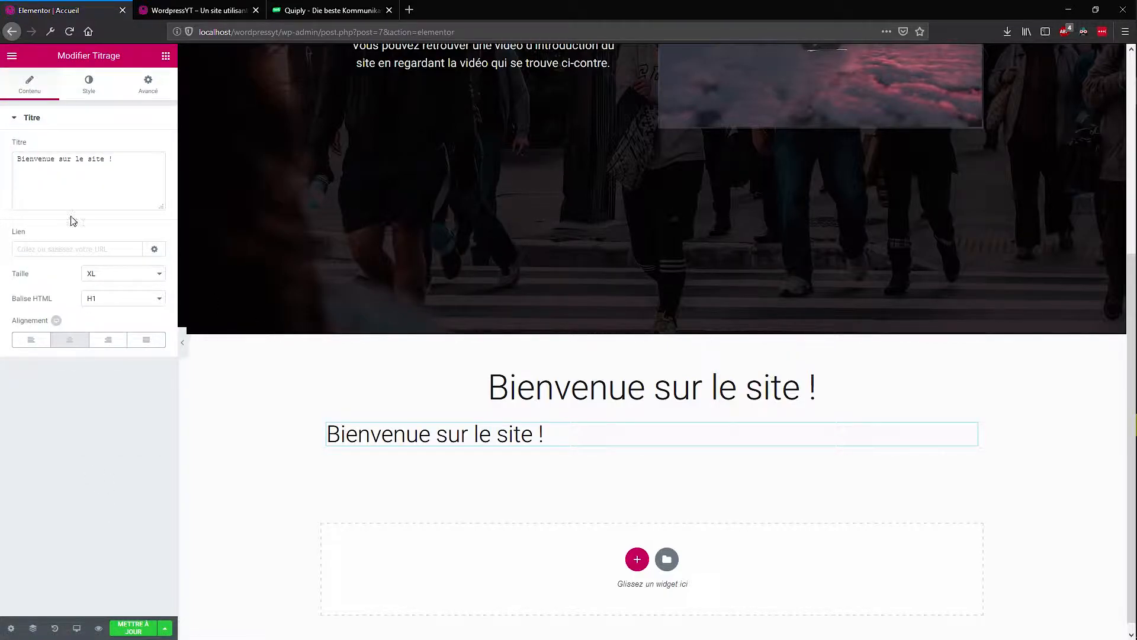
left_click_drag(136, 158, 15, 159)
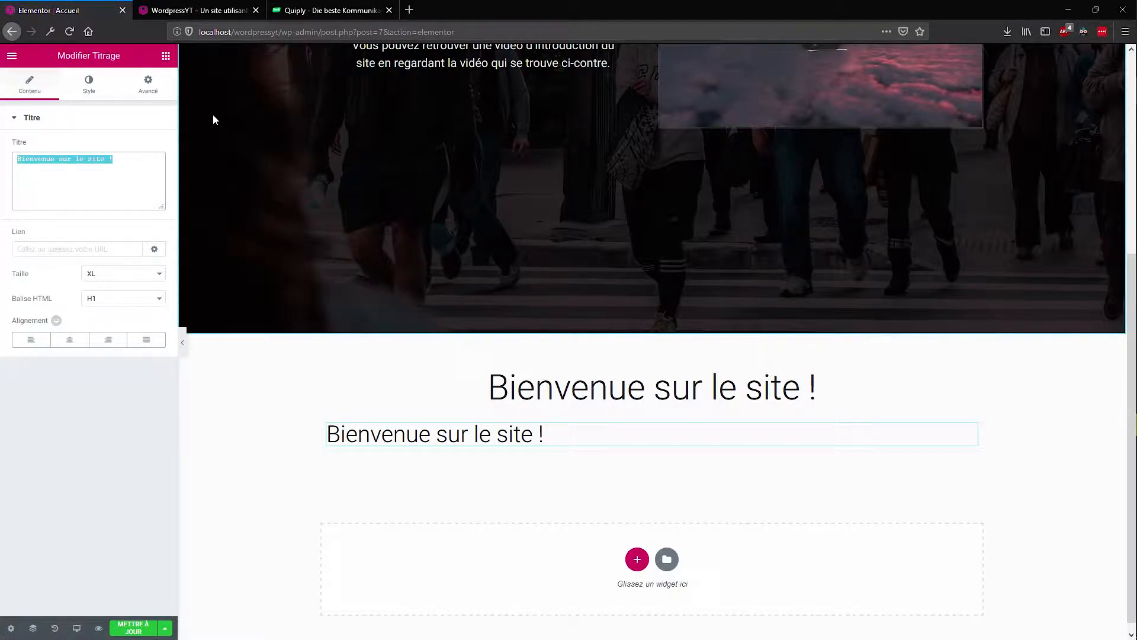
type("Placeholder 1")
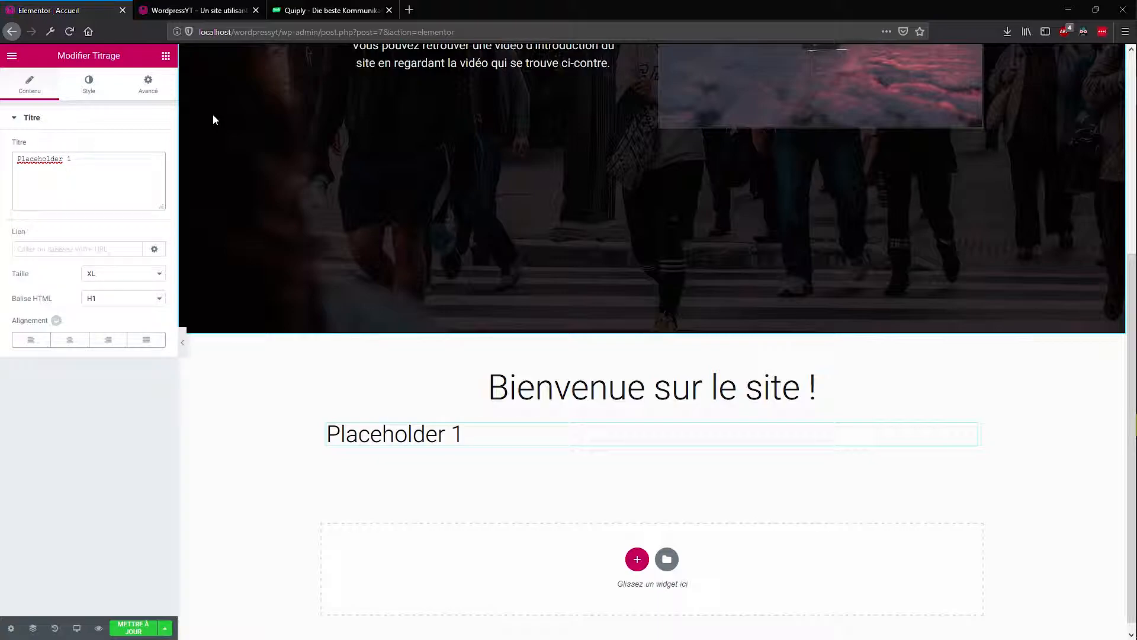
left_click(25, 346)
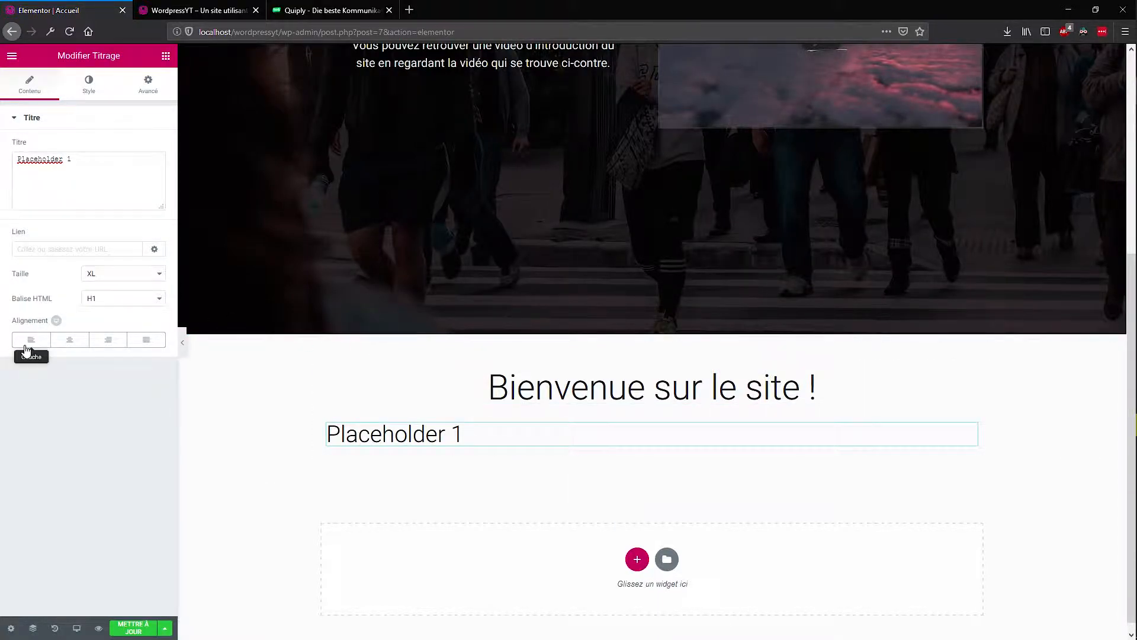
left_click(69, 343)
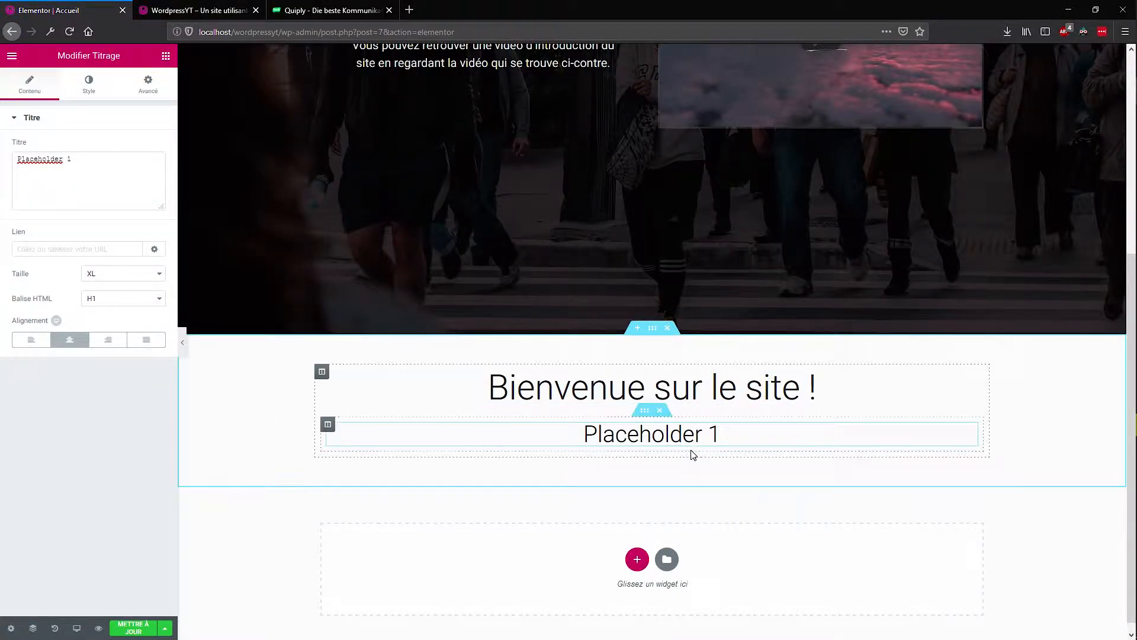
Add a text editor widget below the "Placeholder 1" heading, with black text aligned to the centre
left_click(166, 55)
left_click_drag(131, 220, 628, 445)
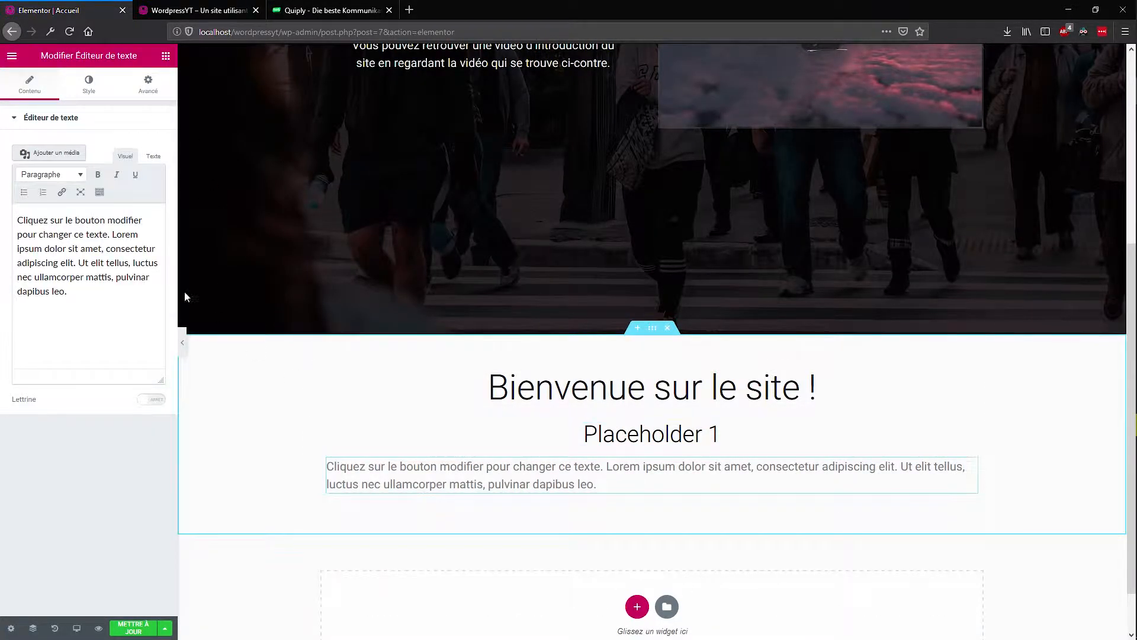
left_click(89, 84)
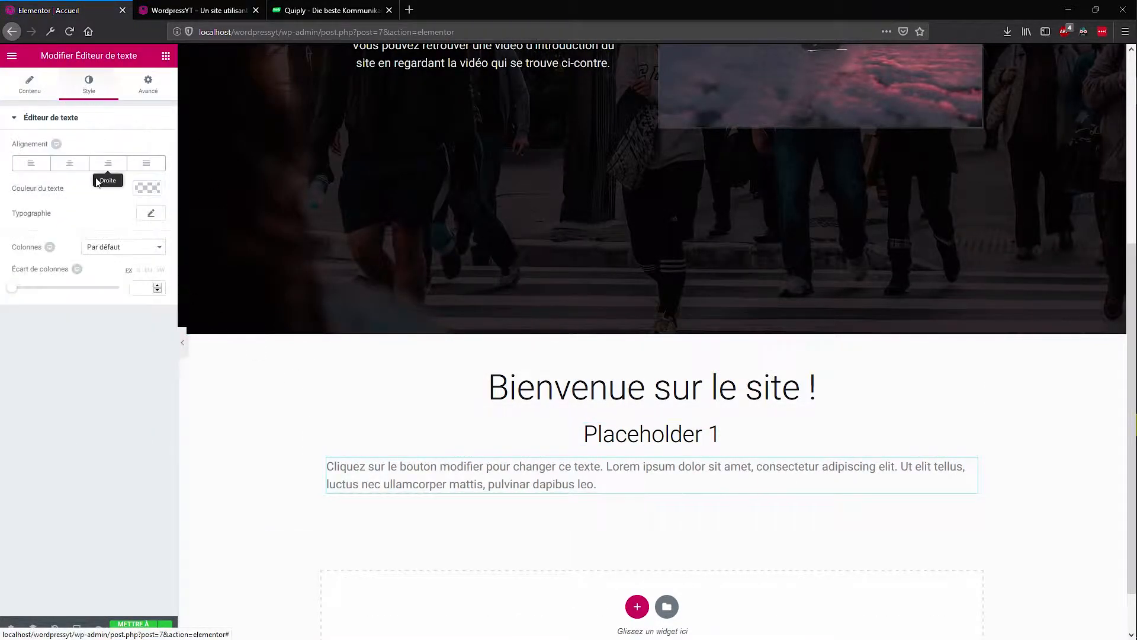
left_click(150, 190)
left_click(12, 306)
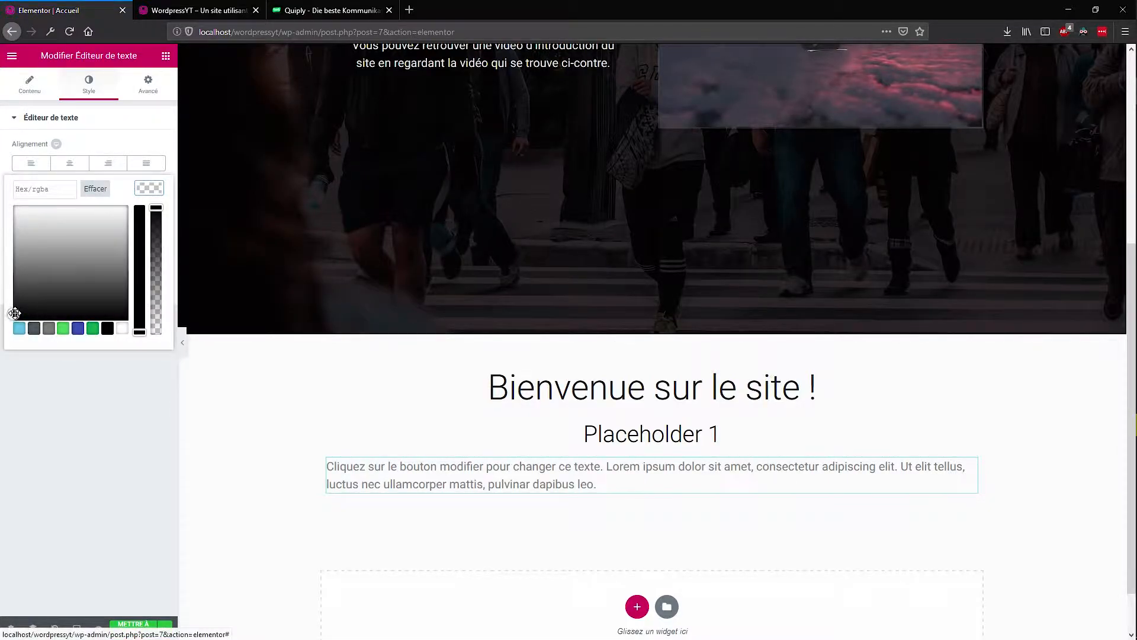
mouse_move(6, 303)
left_mouse_down()
mouse_move(10, 287)
mouse_move(9, 298)
left_mouse_up()
left_click(149, 188)
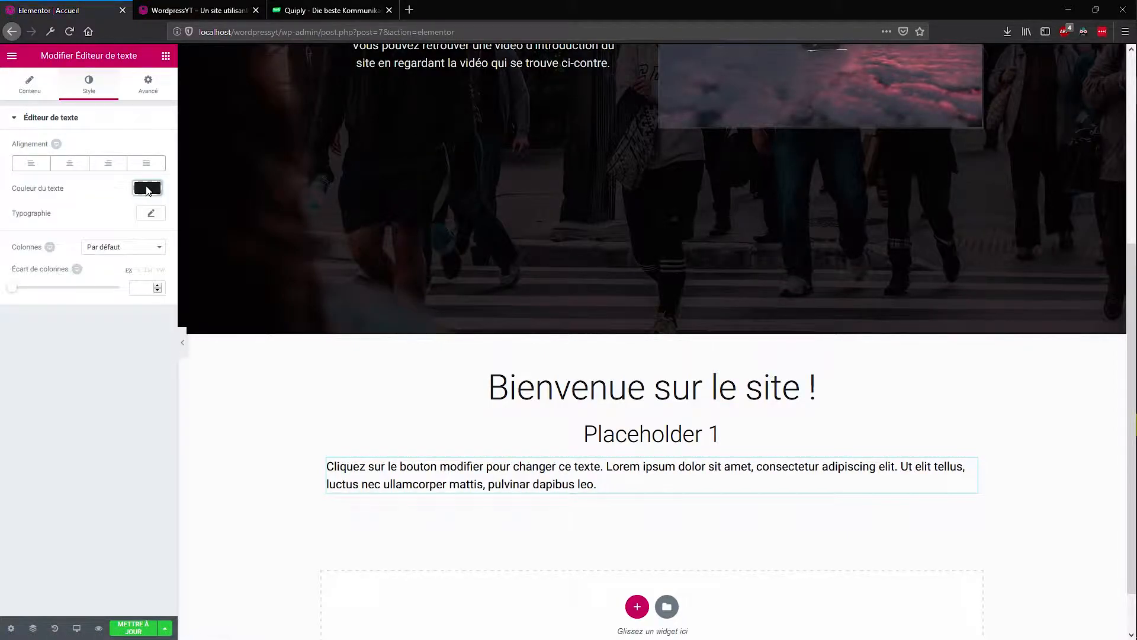
left_click(69, 163)
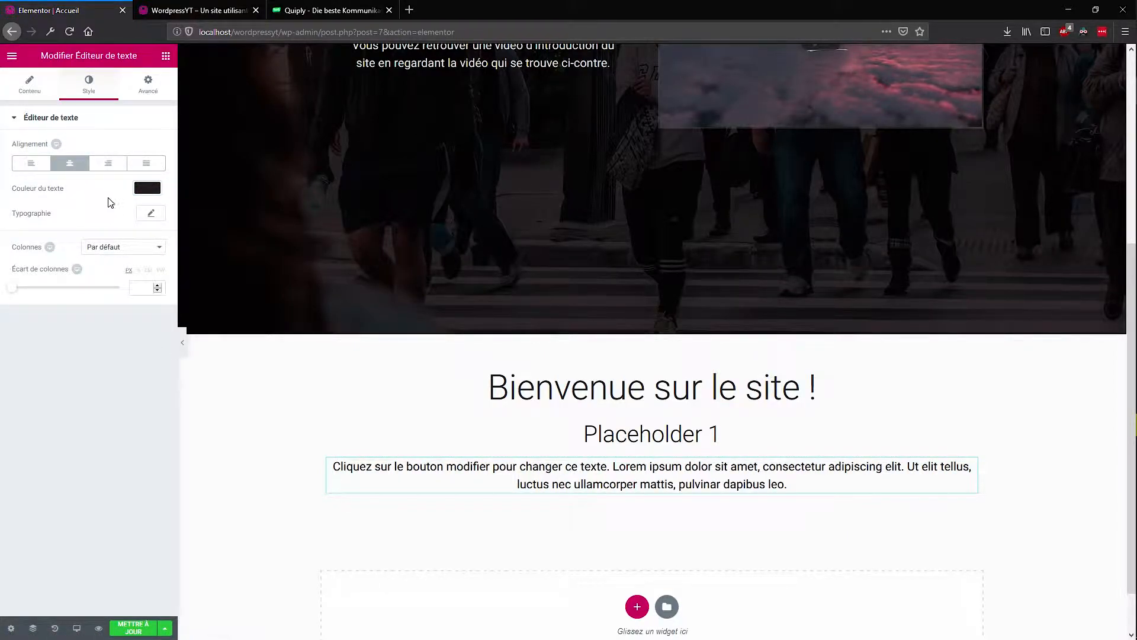
left_click(146, 216)
left_click(128, 106)
Shorten the text widget's content to "Lorem ipsum dolor sit amet, consectetur adipiscing elit."
left_click(30, 95)
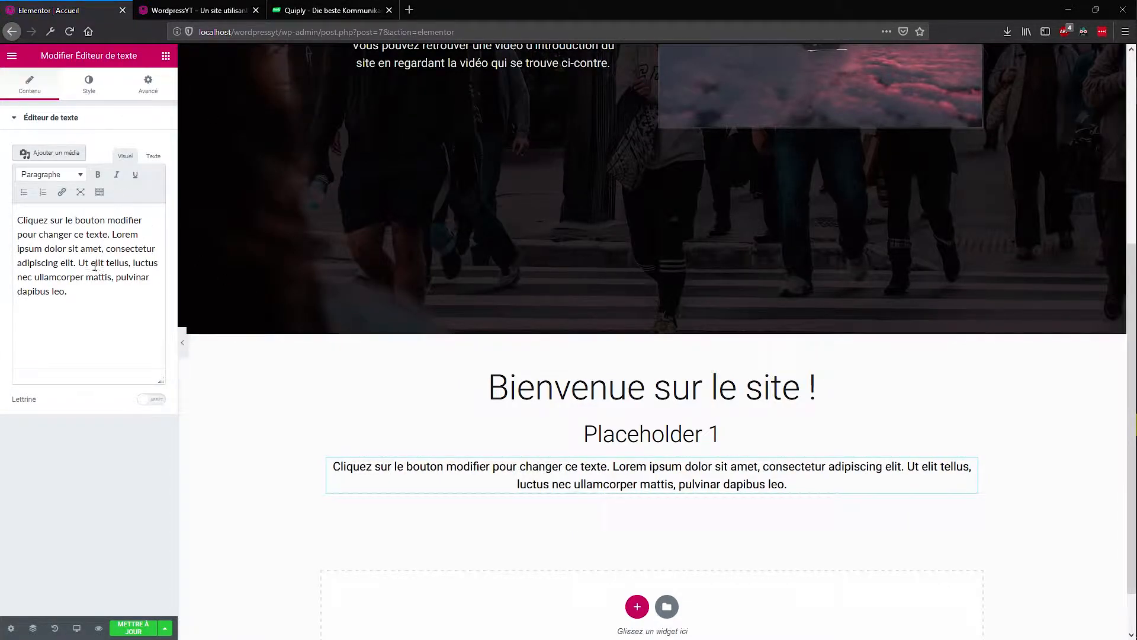
left_click_drag(94, 292, 17, 220)
left_click(114, 235)
key("BackSpace")
left_click_drag(131, 234, 134, 265)
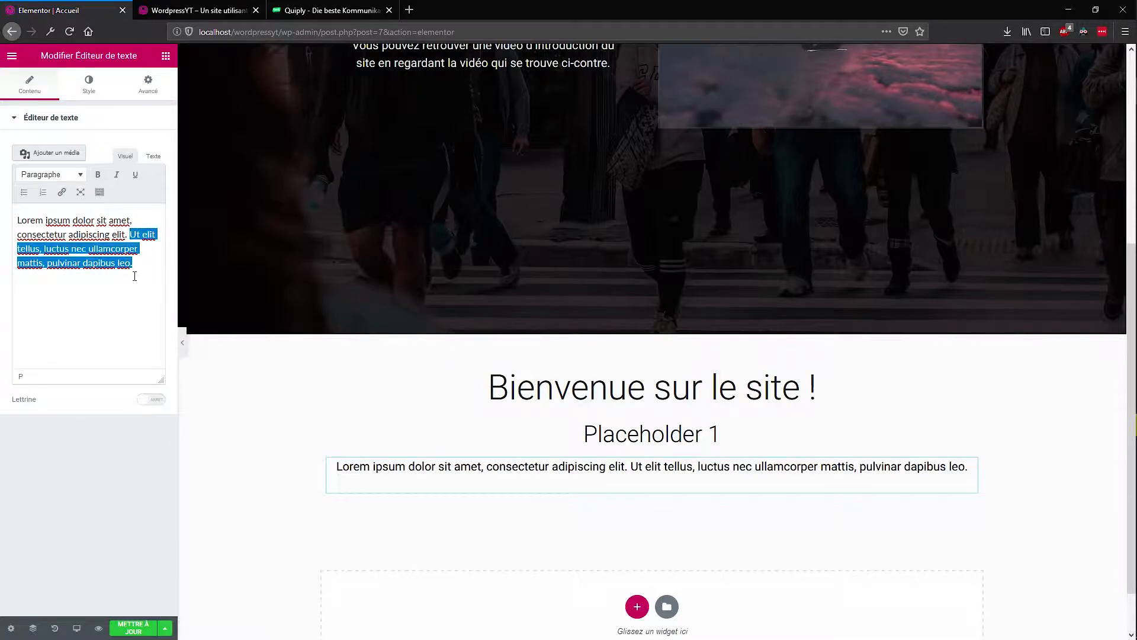
key("BackSpace")
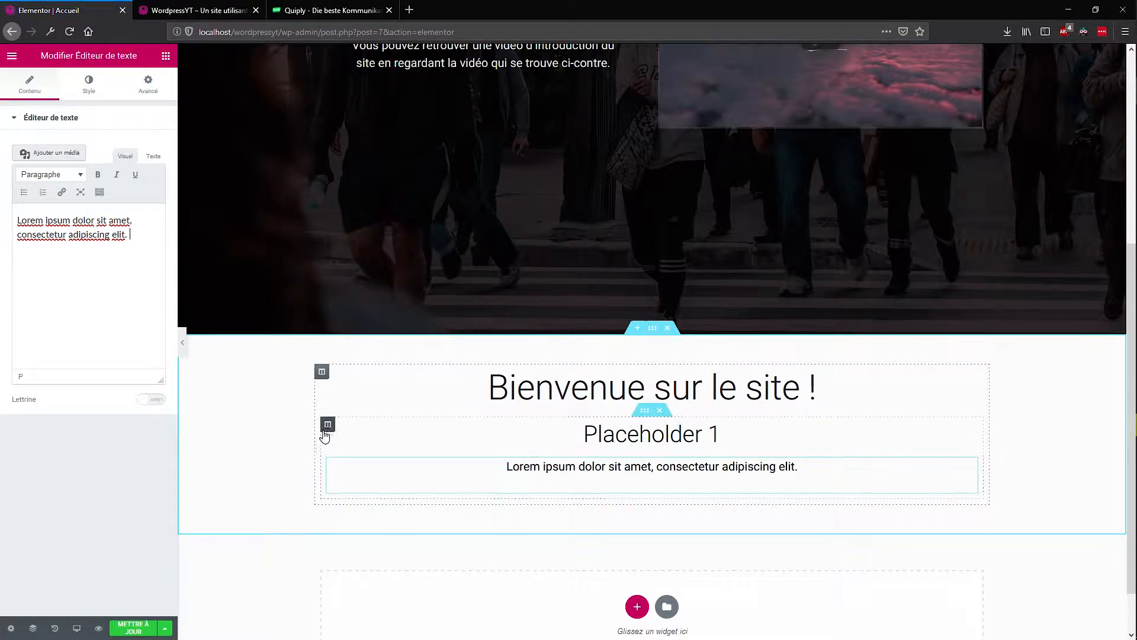
Duplicate the inner section's column containing the placeholder heading and text
right_click(327, 426)
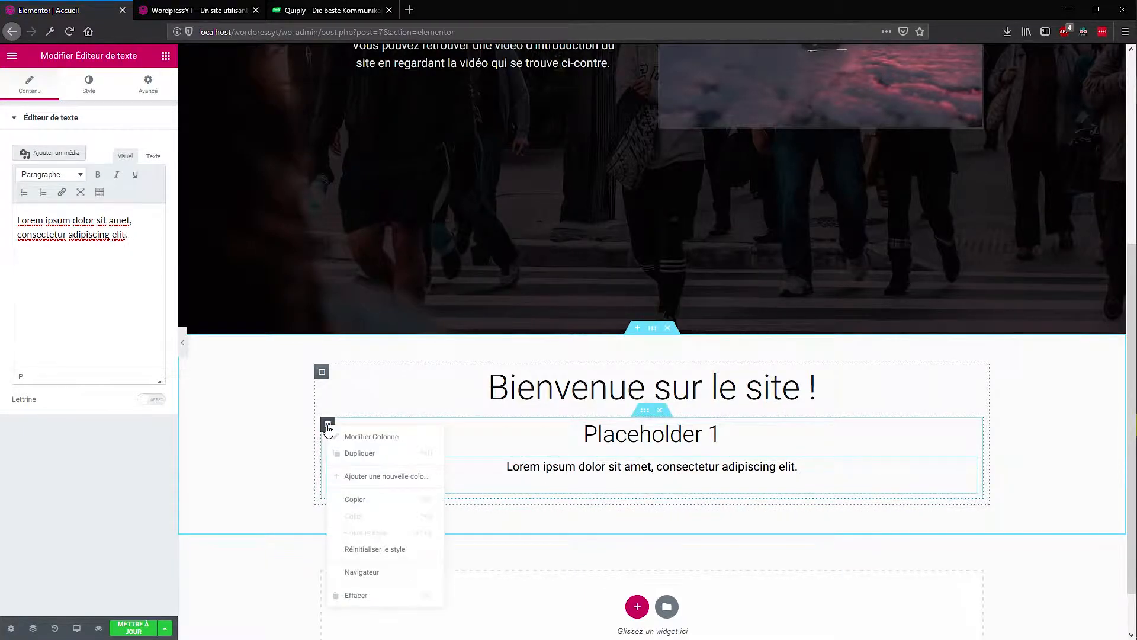
left_click(355, 453)
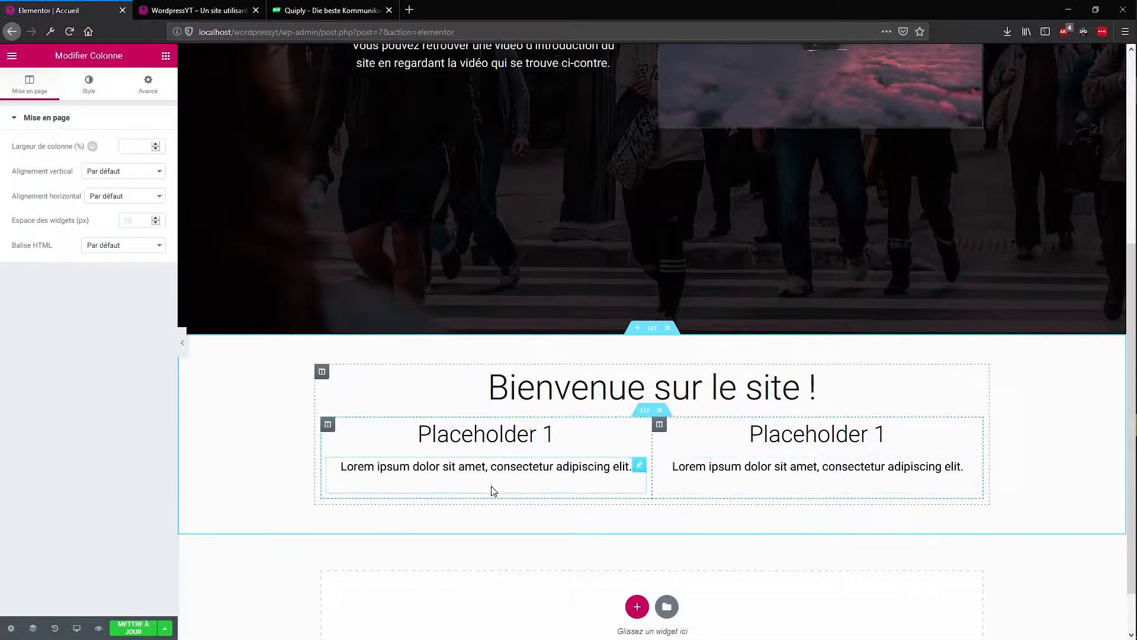
scroll(287, 483, "down", 2)
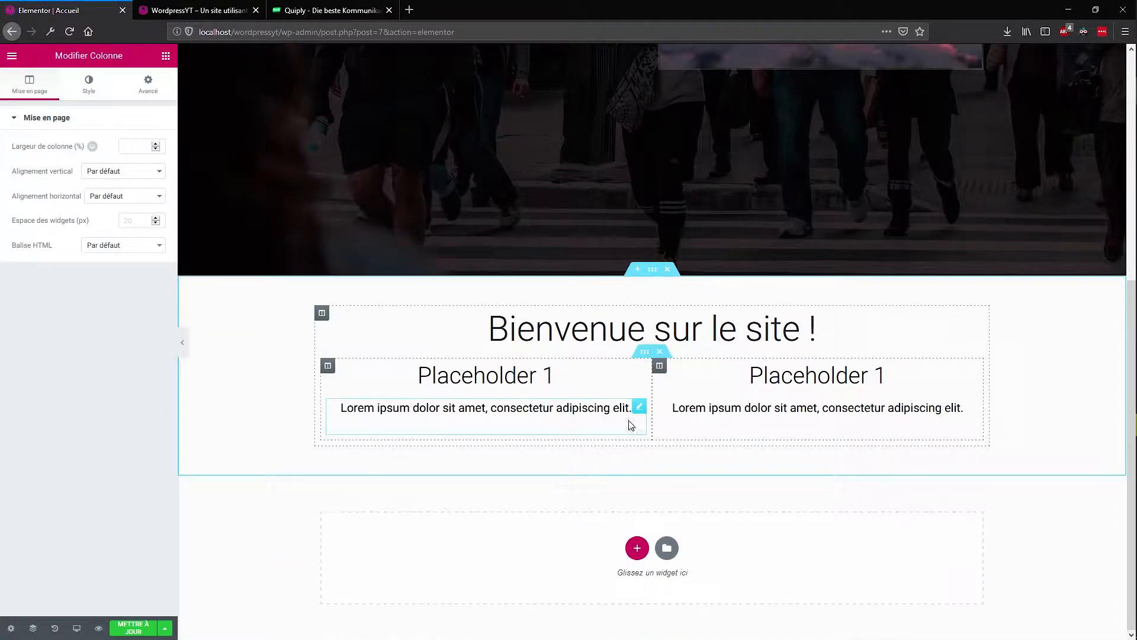
Set the inner section's unlinked padding to 15 px at the top and 20 px at the bottom
left_click(644, 352)
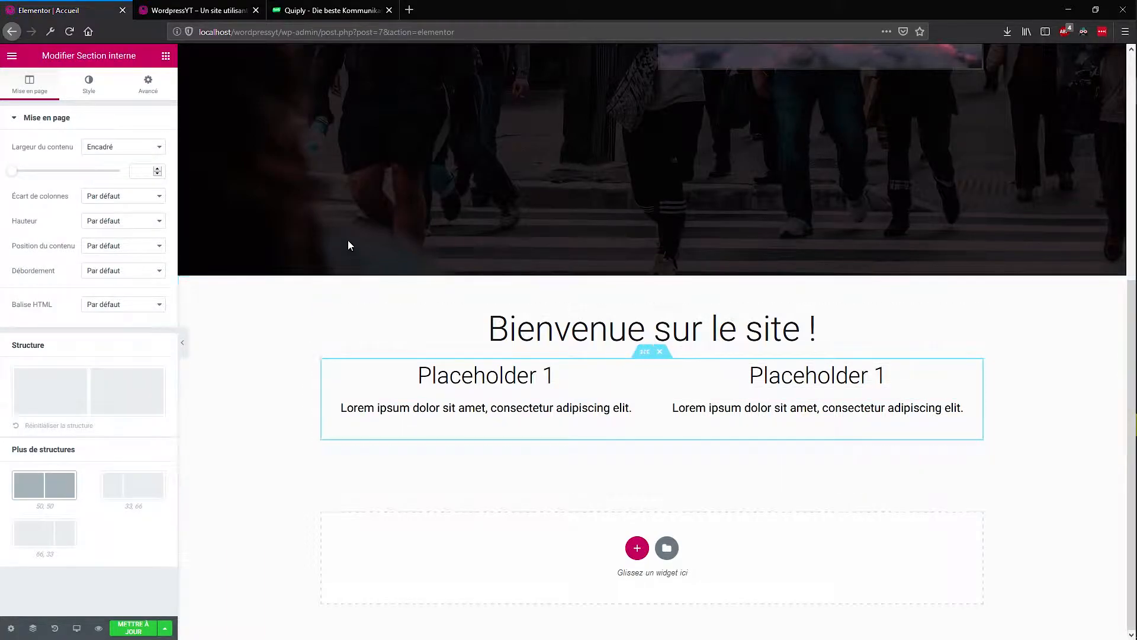
left_click(148, 84)
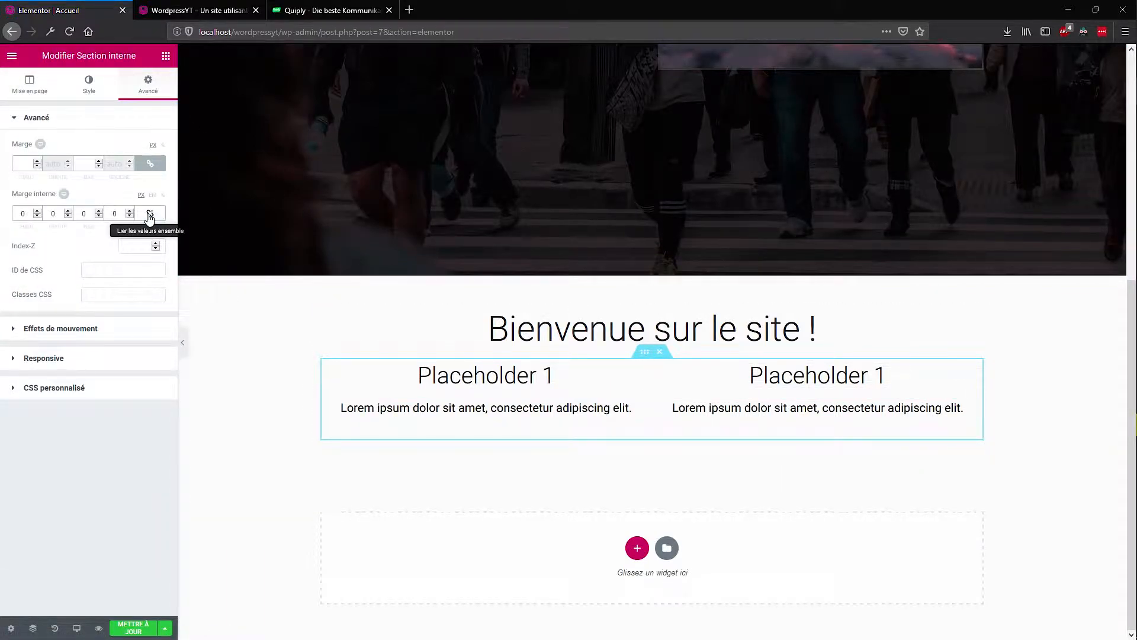
left_click(38, 211)
left_click(38, 211)
left_click(38, 212)
left_click(38, 211)
left_click(38, 211)
left_click(38, 212)
left_click(37, 211)
left_click(38, 211)
left_click(38, 211)
left_click(37, 211)
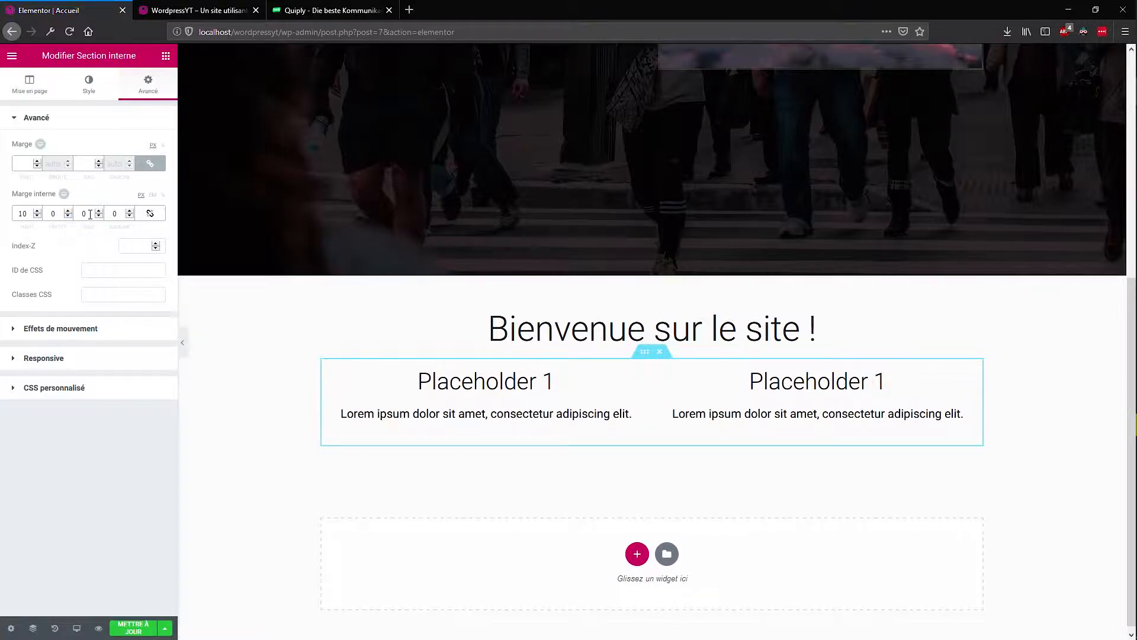
type("20")
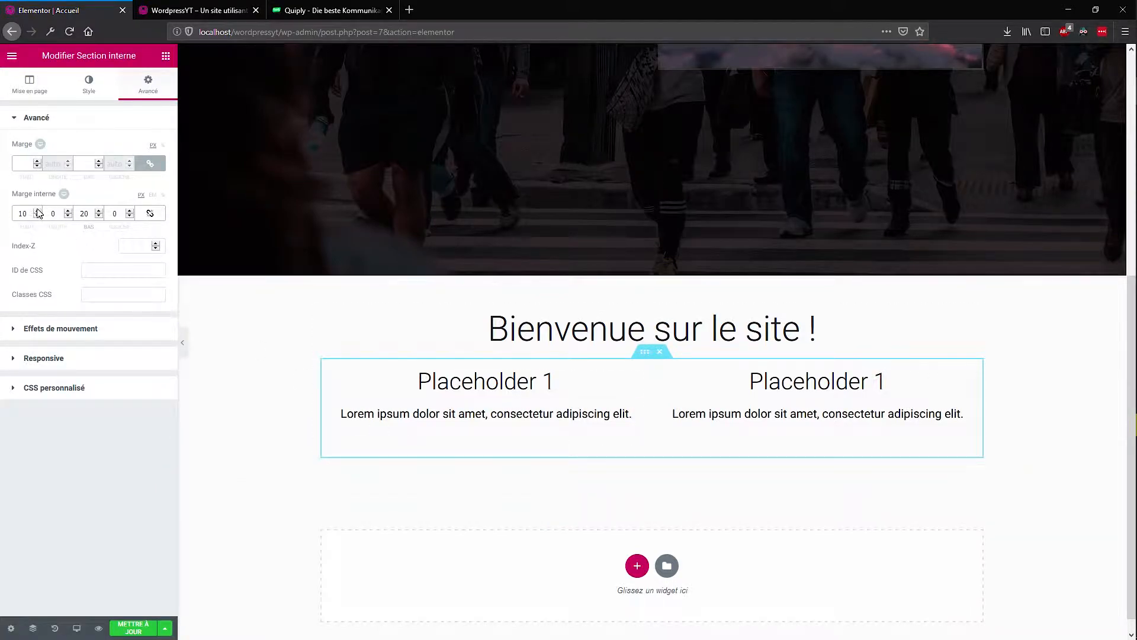
key("BackSpace")
type("5")
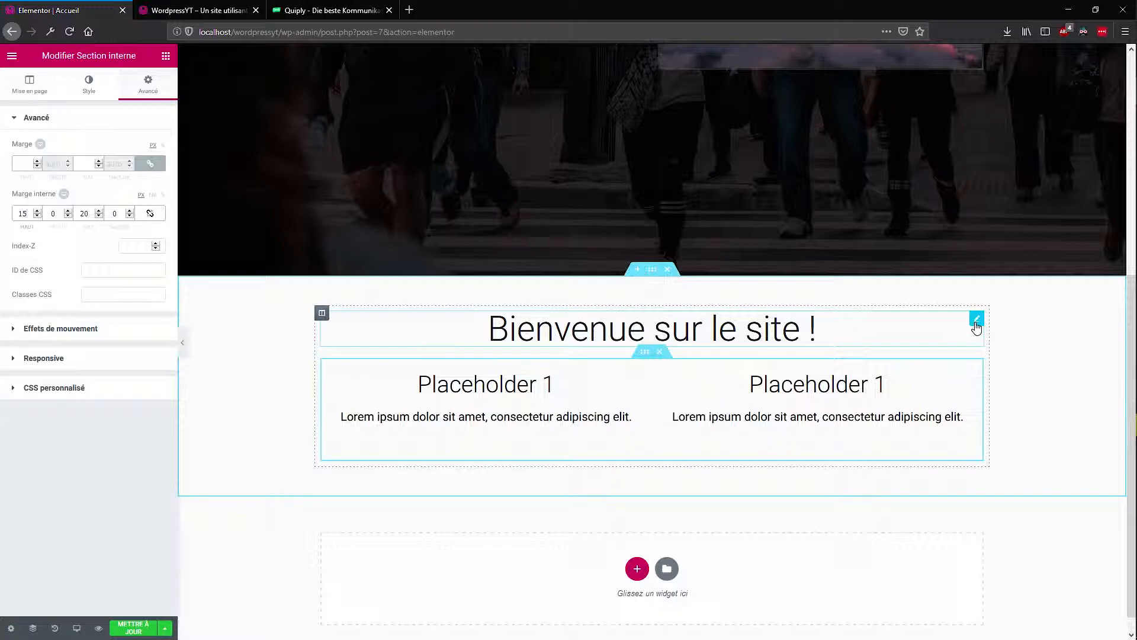
Give the large "Bienvenue sur le site !" heading above the placeholders an unlinked bottom margin of 20 px
left_click(975, 326)
left_click(137, 92)
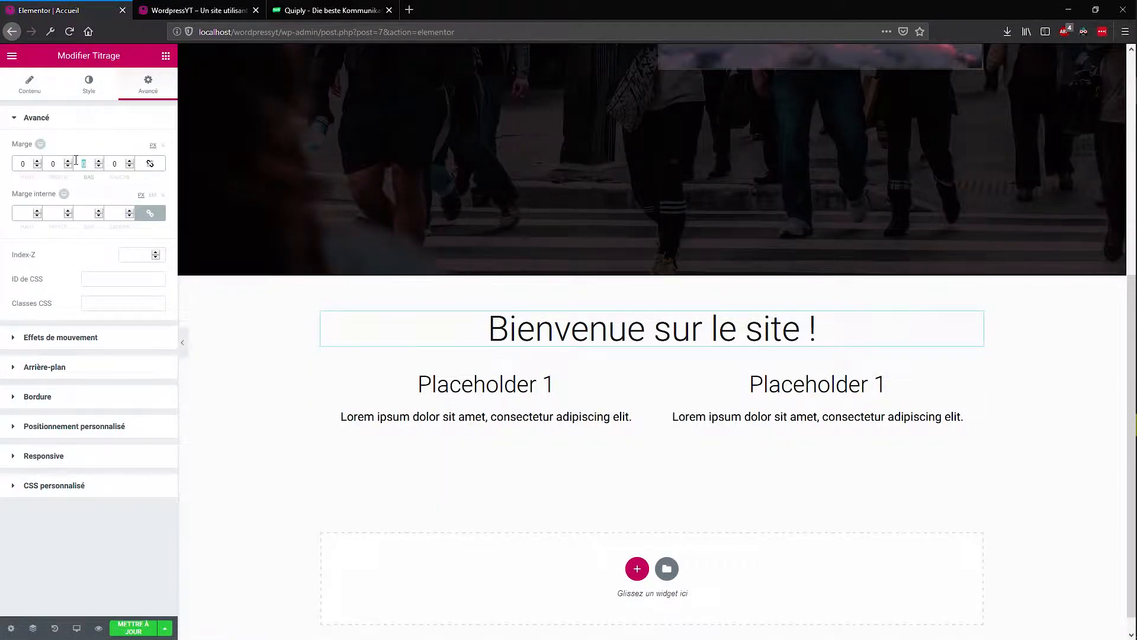
type("20")
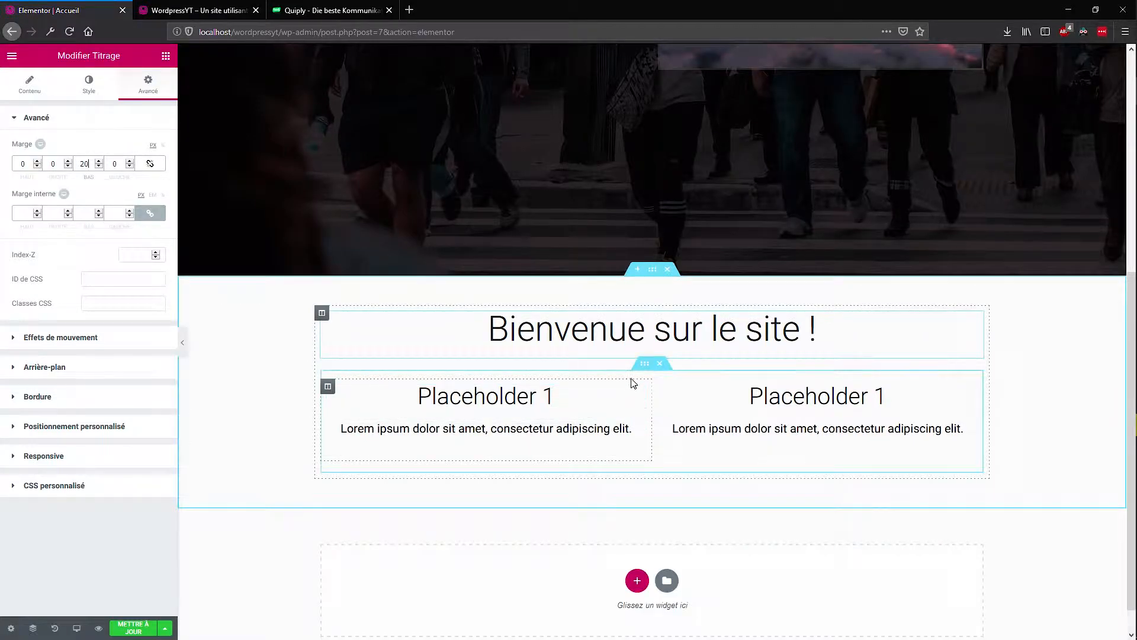
Insert a divider between the "Bienvenue sur le site !" heading and the inner section
left_click(166, 55)
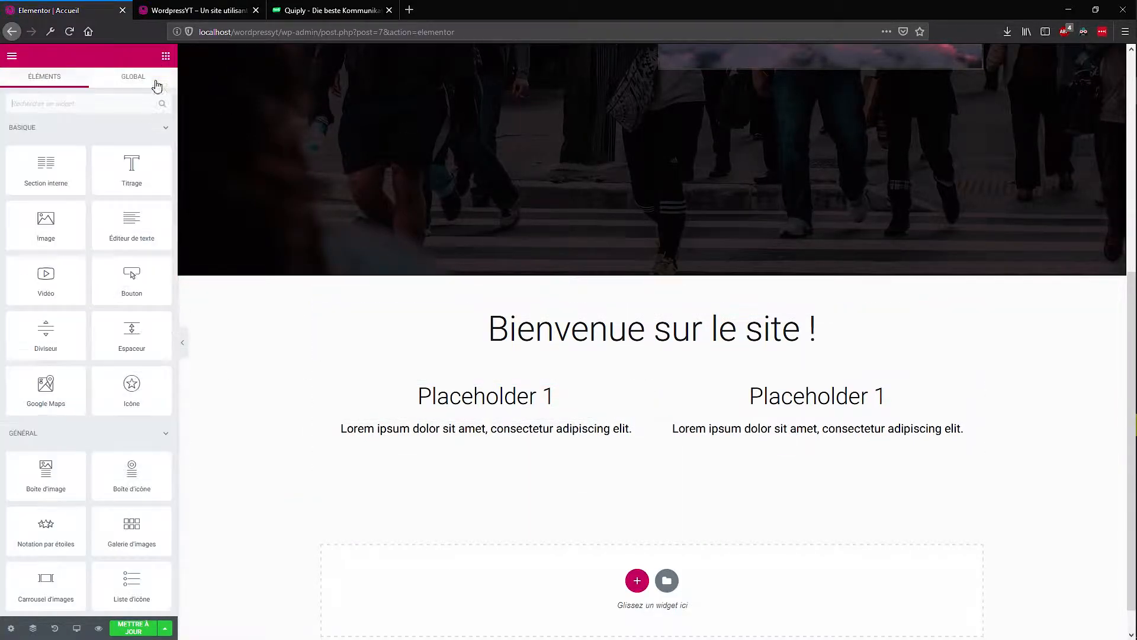
scroll(107, 276, "down", 1)
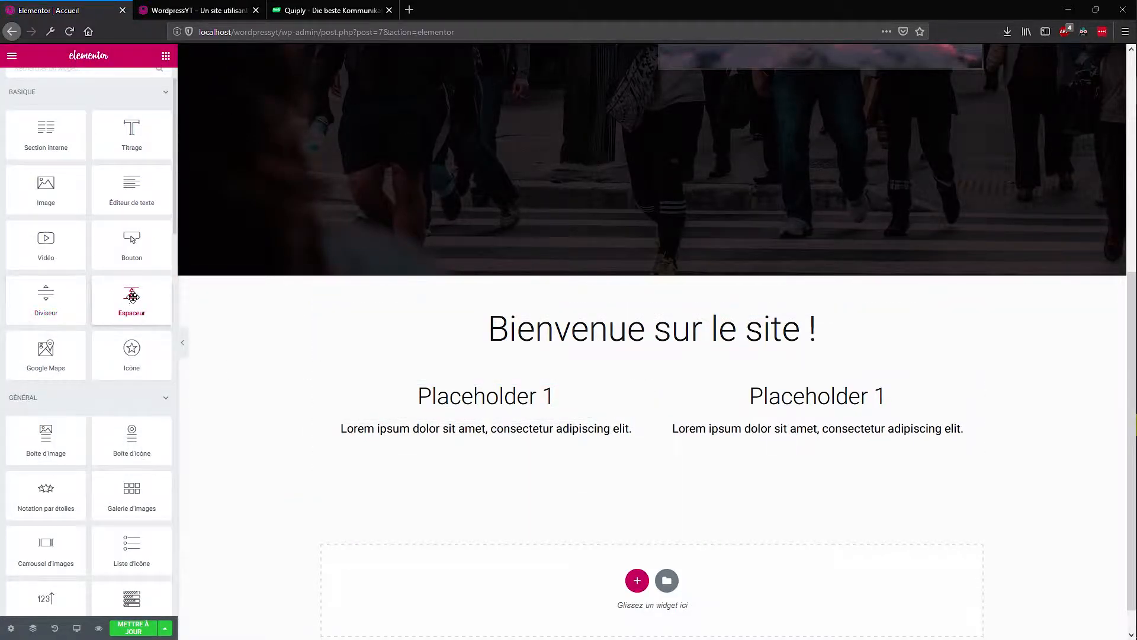
scroll(118, 243, "down", 3)
scroll(117, 237, "up", 2)
left_click_drag(61, 267, 675, 359)
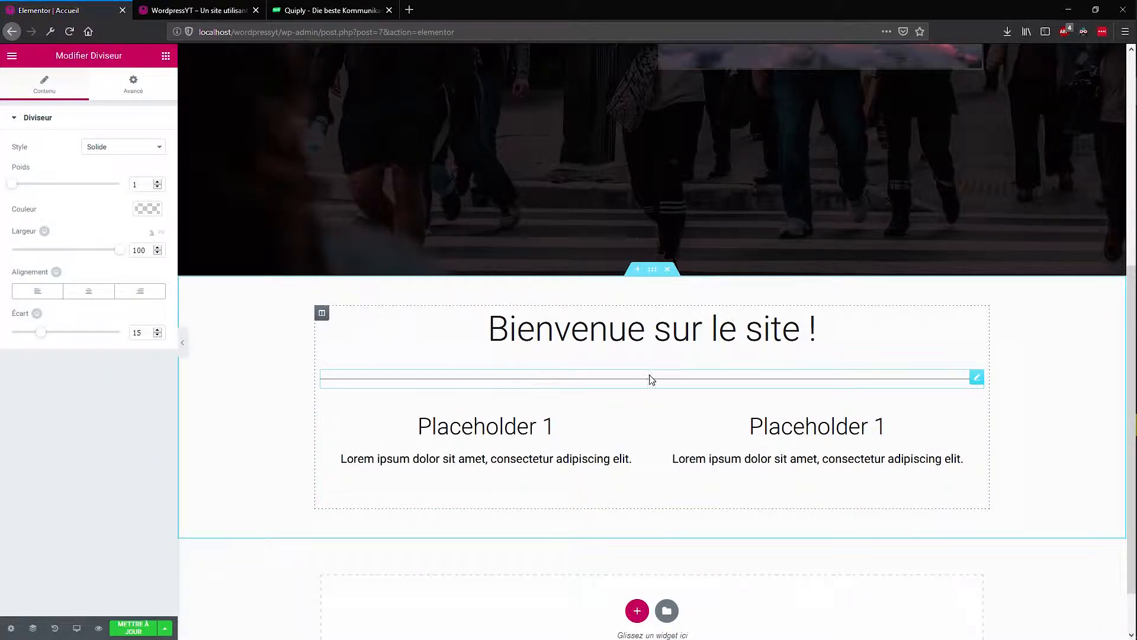
Unlink the divider's margins and set its top margin to -30 px
left_click(131, 80)
left_click(149, 164)
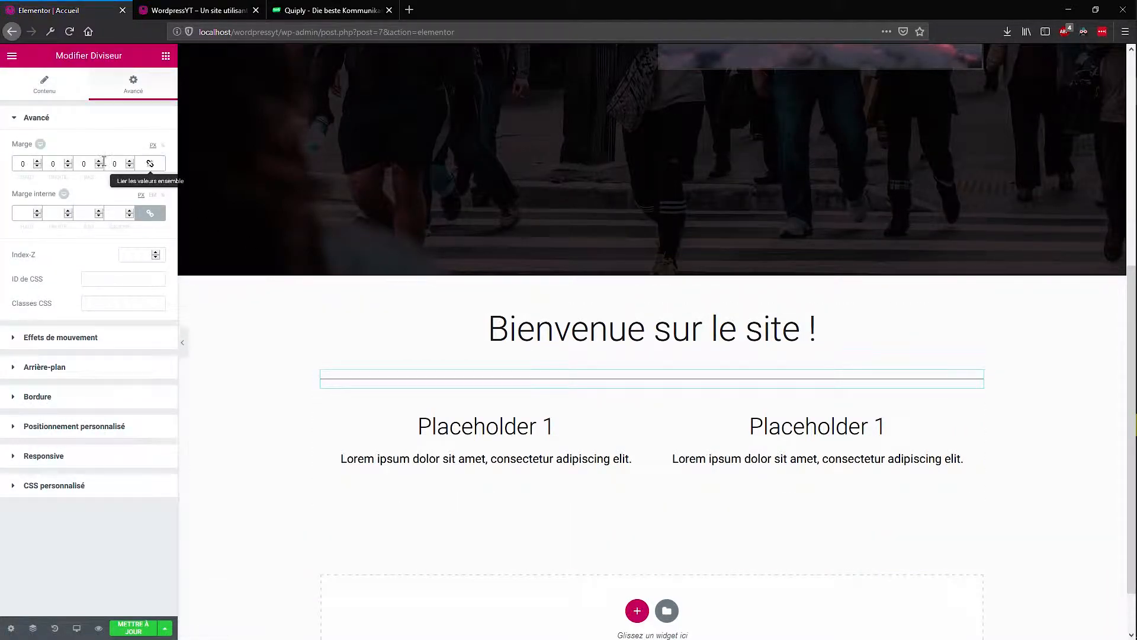
left_click(36, 167)
left_click_drag(37, 167, 37, 162)
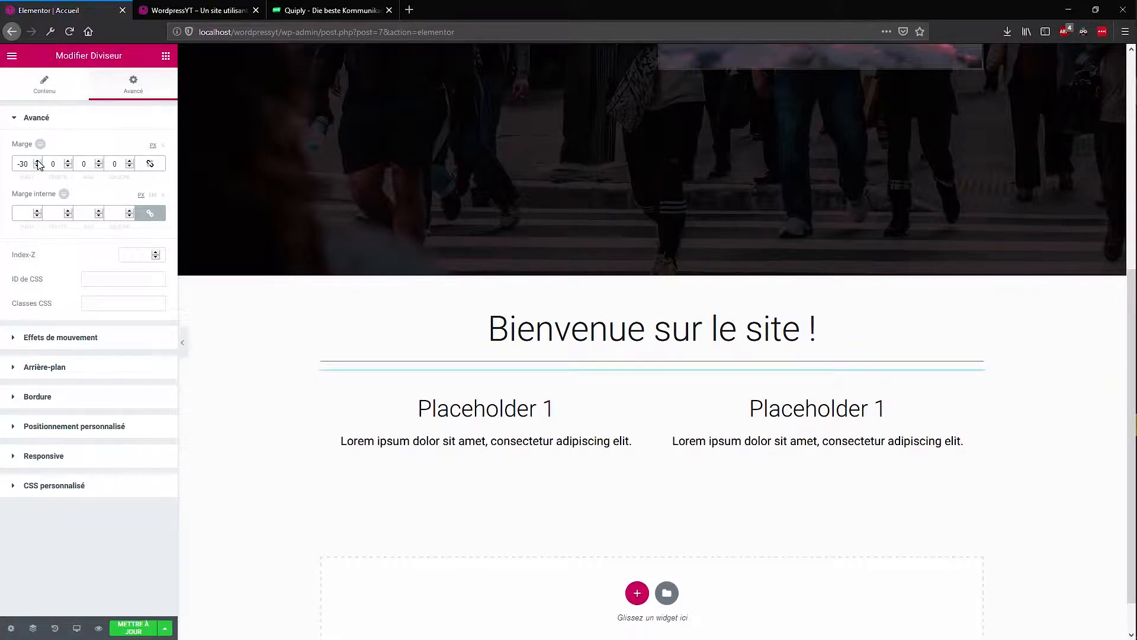
left_click(39, 167)
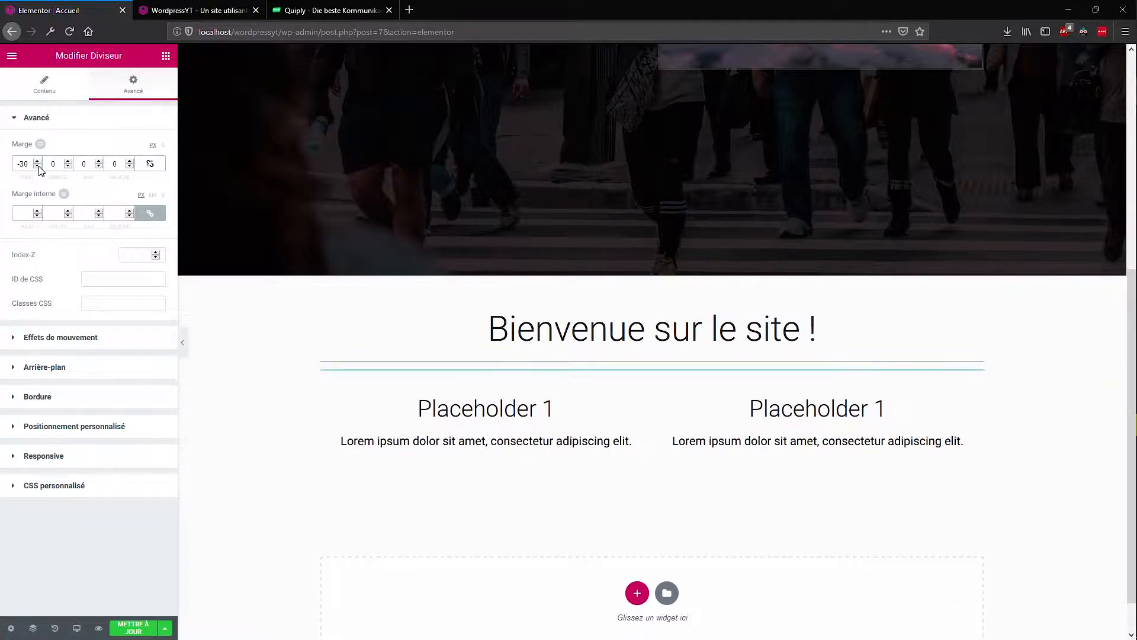
Colour the divider green #61ce70 and reduce the colour's opacity to semi-transparent
left_click(80, 92)
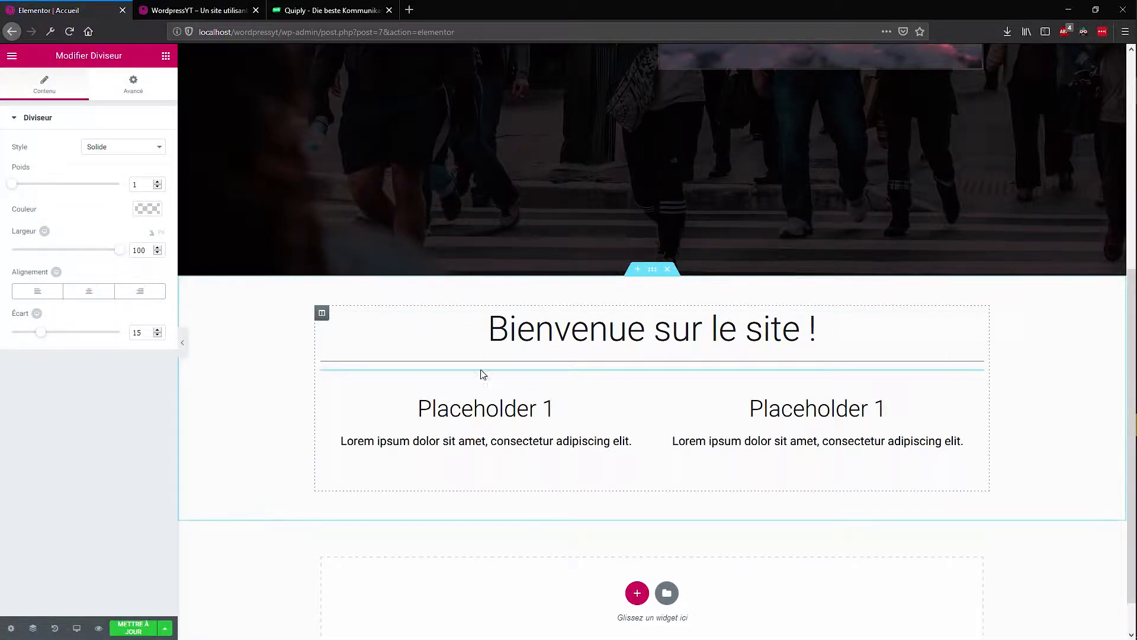
left_click(153, 212)
left_click(122, 349)
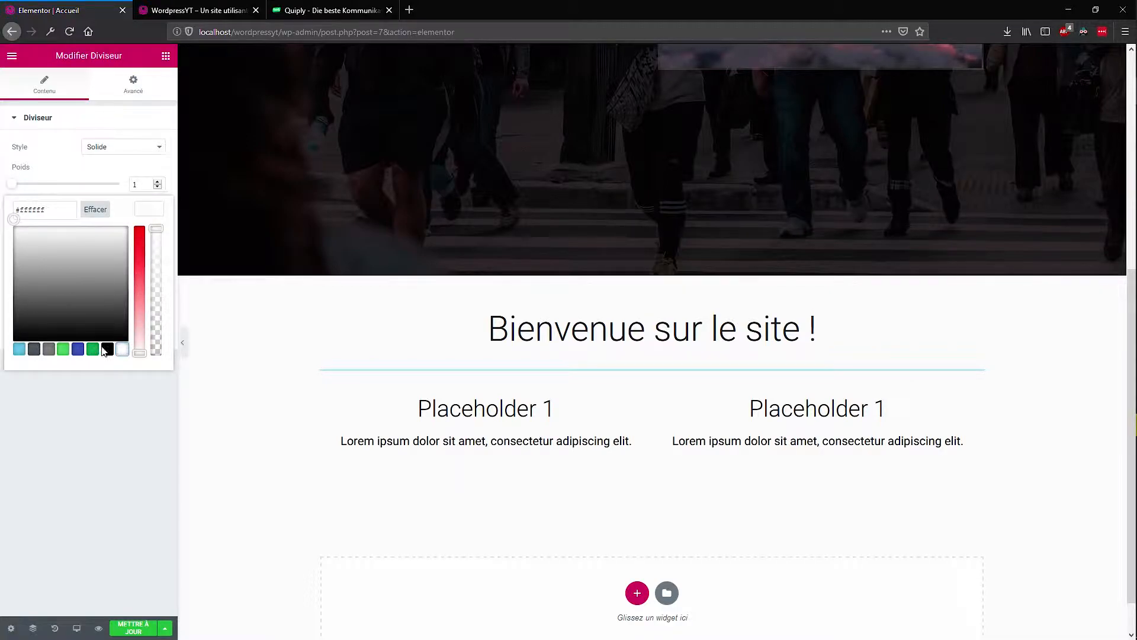
left_click(103, 350)
left_click(66, 348)
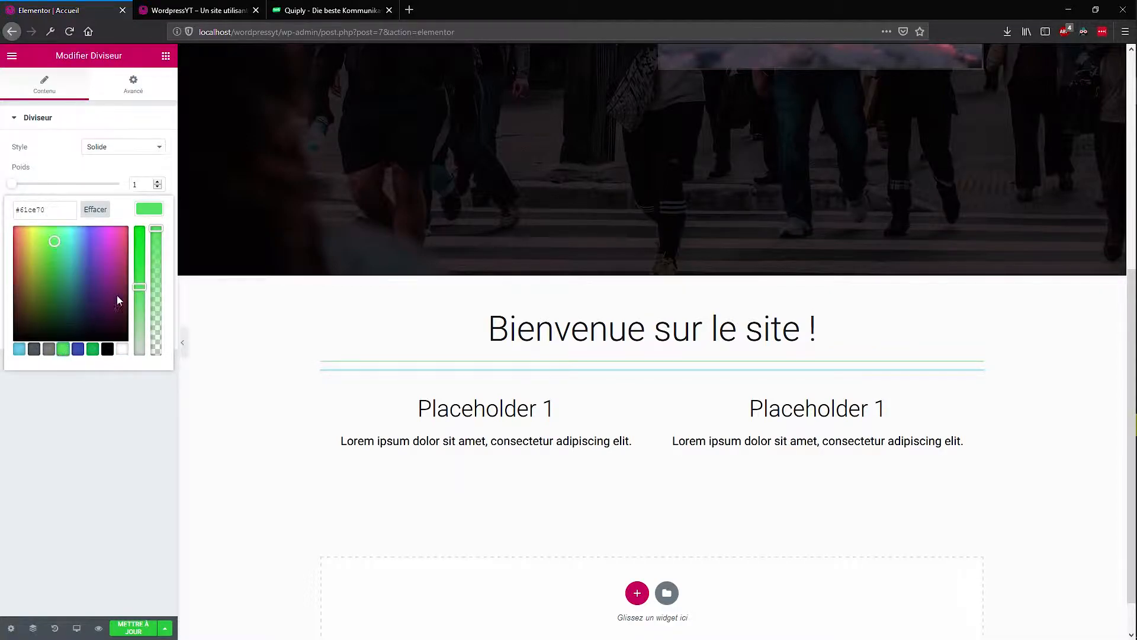
left_click_drag(156, 267, 158, 313)
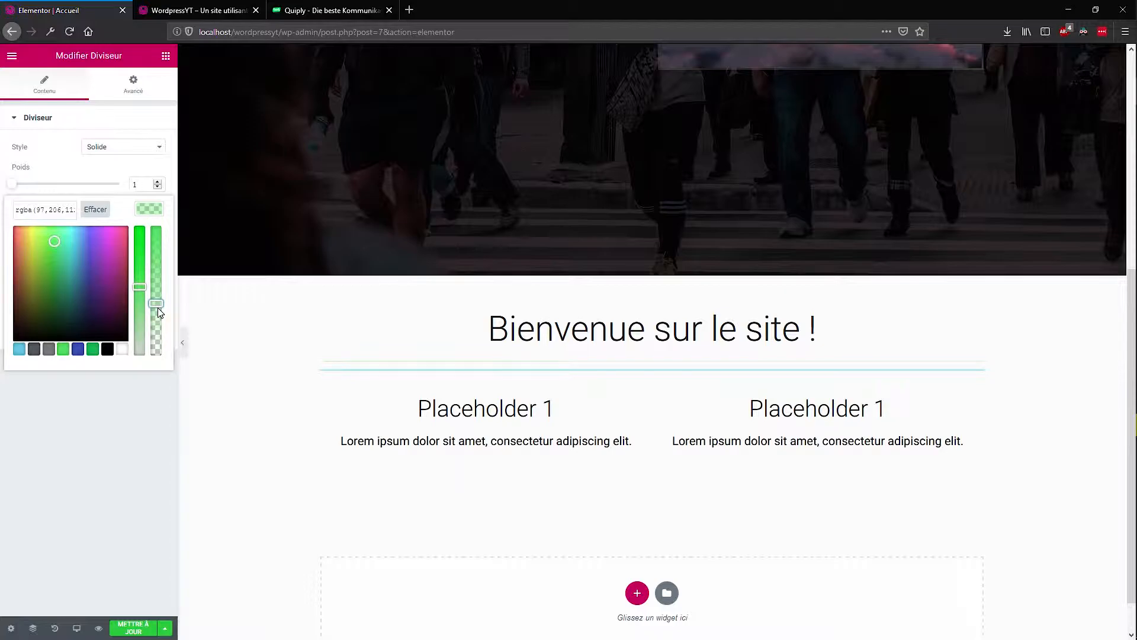
Set the divider's width to 30%, align it to the centre and reduce its gap to 10
left_click(131, 93)
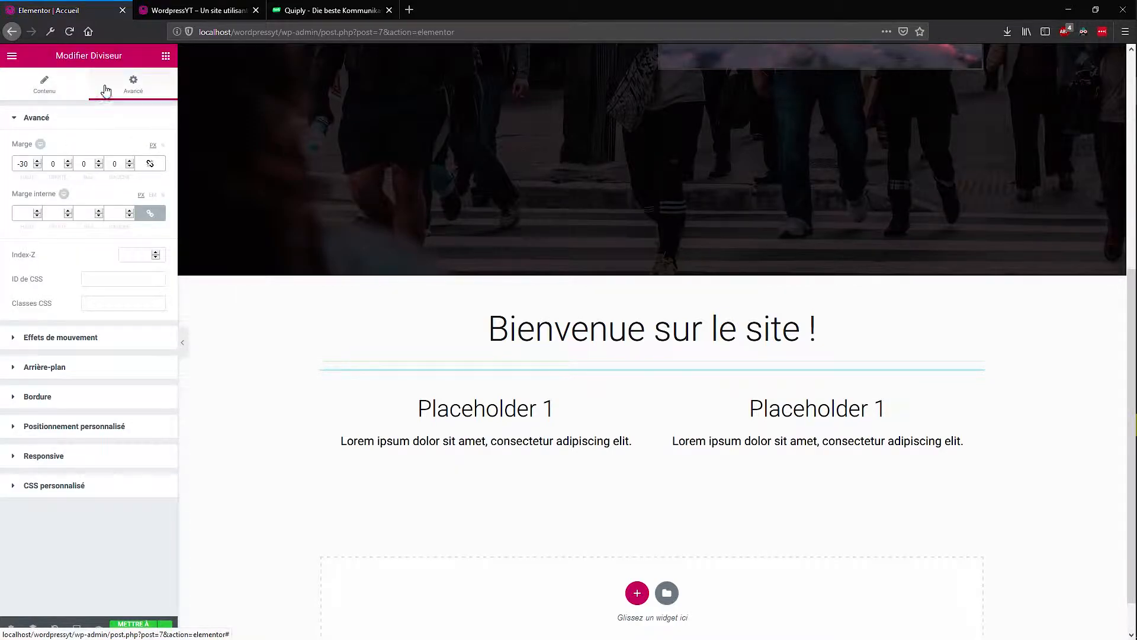
left_click(77, 84)
left_click_drag(124, 256, 65, 255)
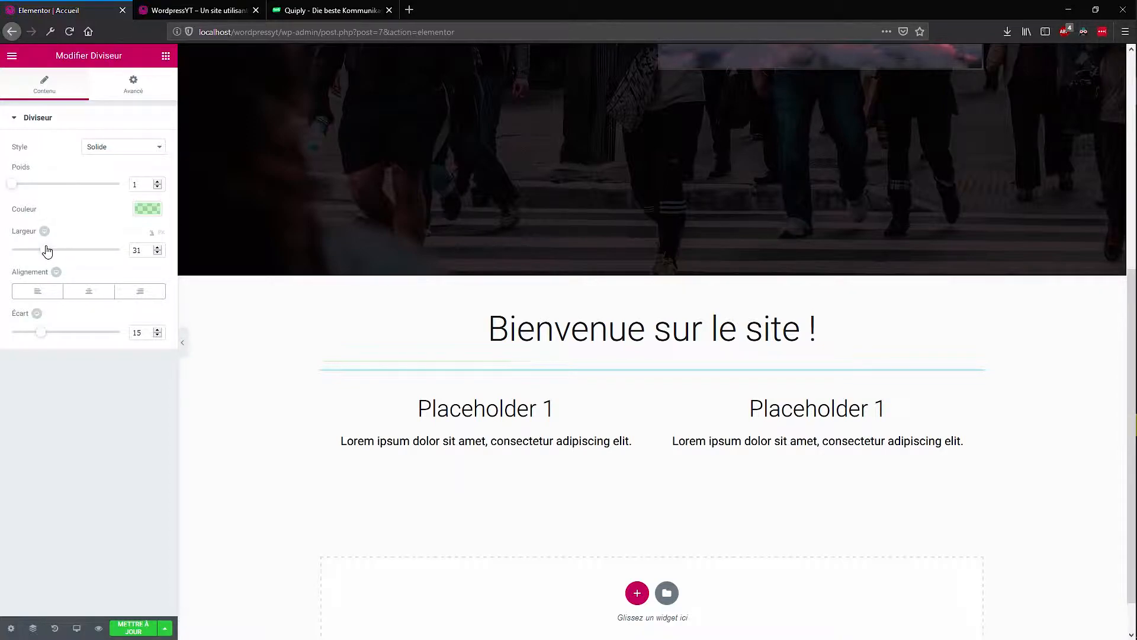
left_click(76, 295)
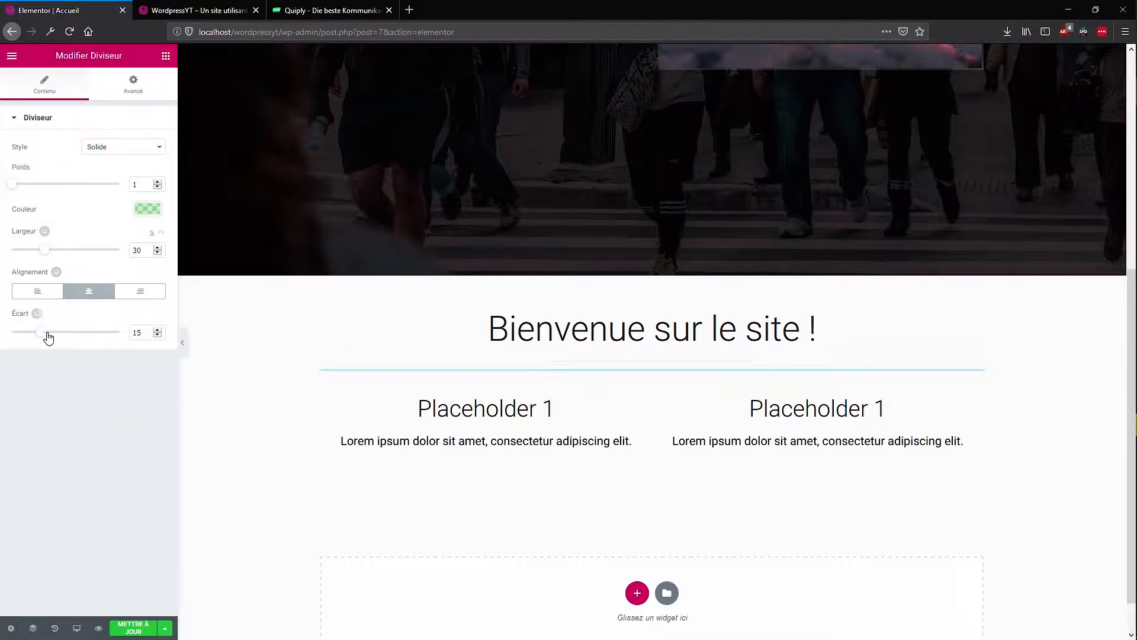
left_click_drag(39, 336, 26, 333)
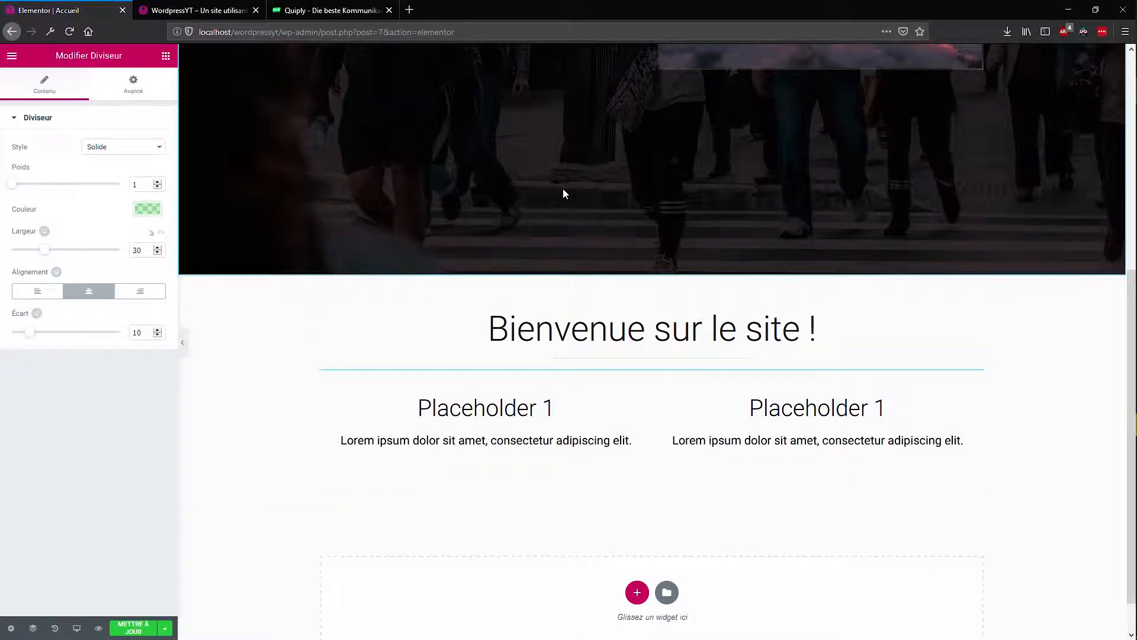
Review the hero and the new section, and update the page to save the changes
scroll(585, 199, "up", 6)
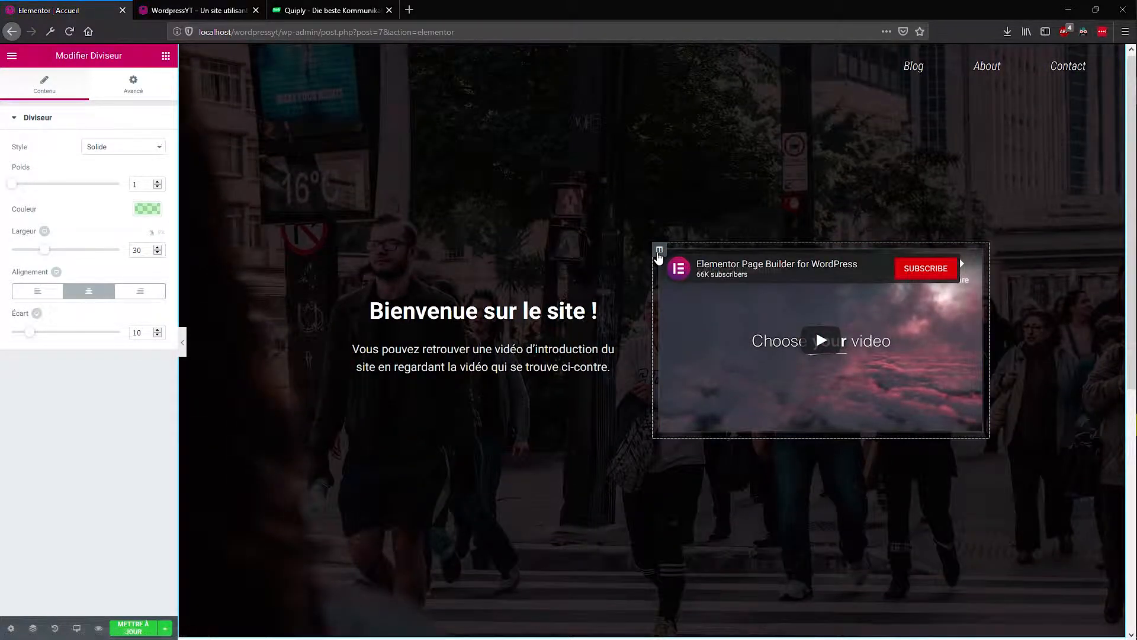
left_click(659, 255)
scroll(659, 258, "down", 3)
scroll(637, 388, "down", 4)
scroll(314, 437, "up", 3)
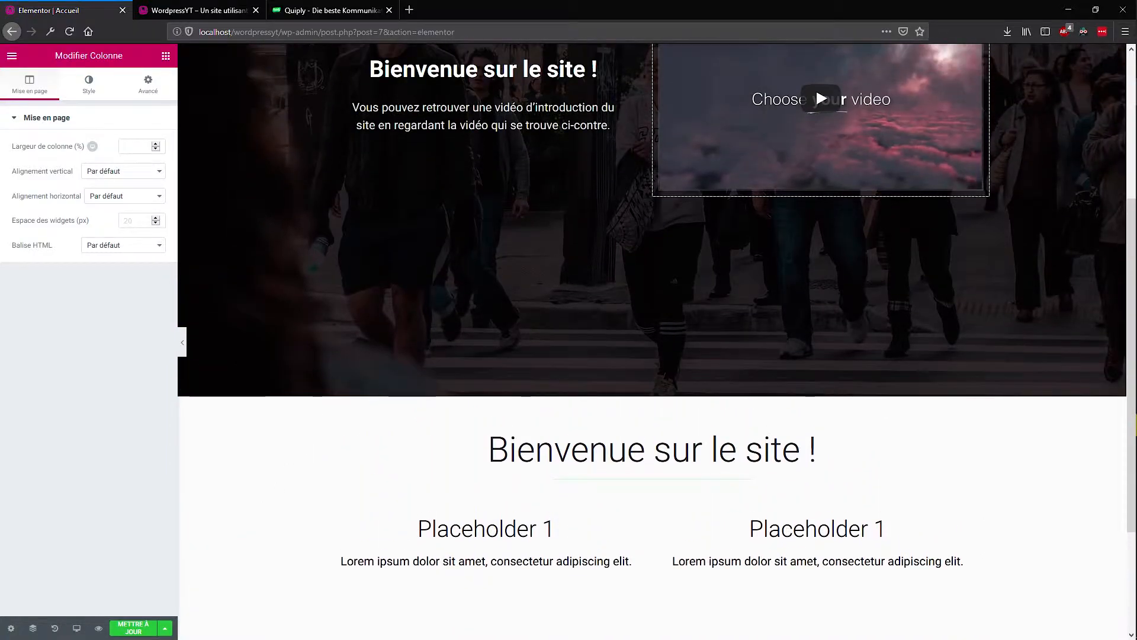
left_click(132, 631)
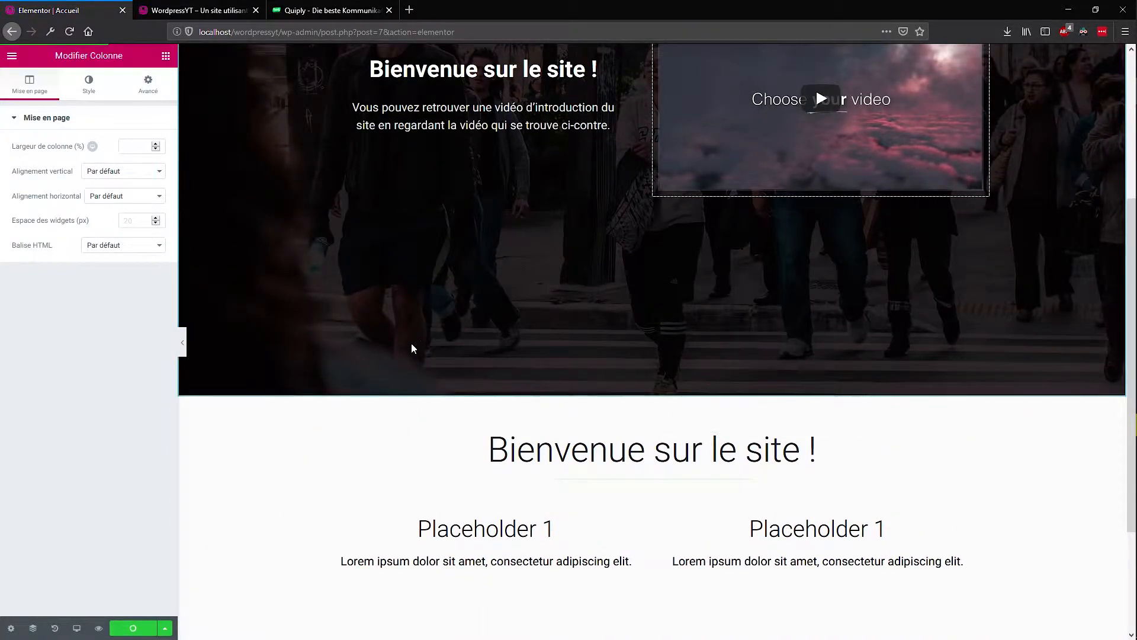
Review the benefits heading, divider and two placeholder columns in the page preview
left_click(201, 15)
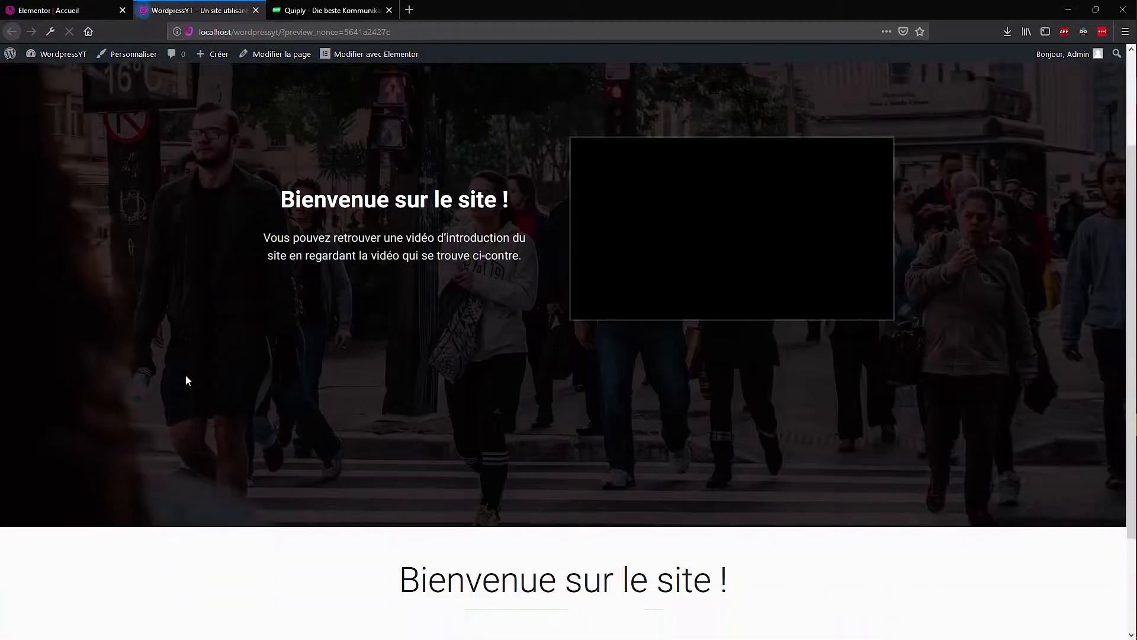
scroll(186, 374, "down", 3)
left_click_drag(767, 450, 383, 460)
left_click(576, 481)
left_click_drag(498, 542, 327, 528)
left_click_drag(804, 526, 602, 523)
left_click(602, 523)
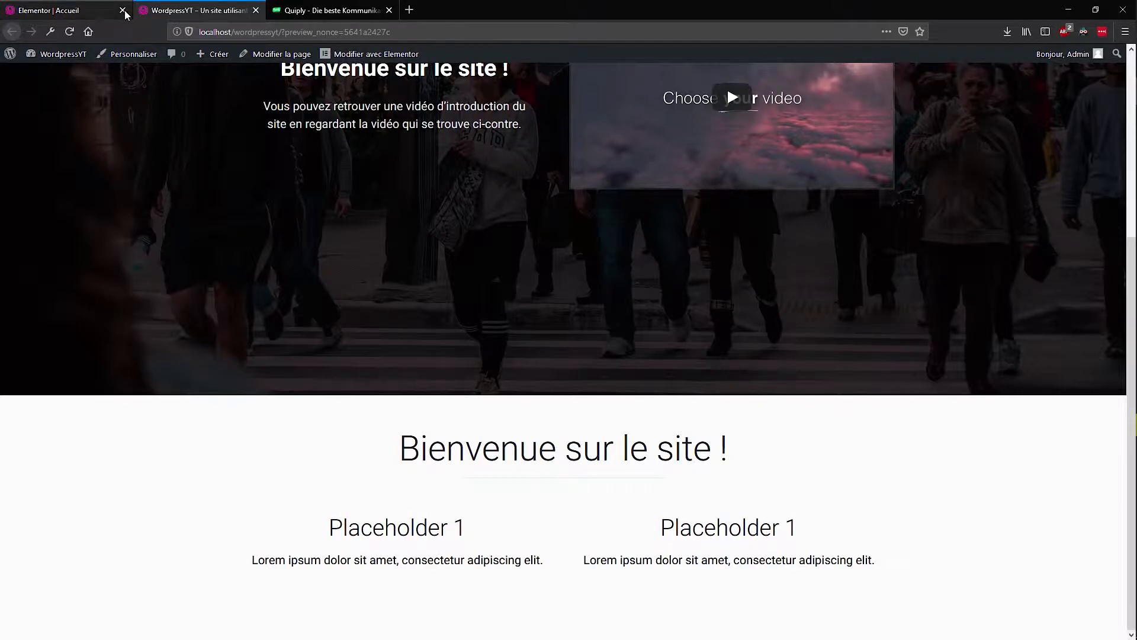
Compare the preview's placeholder columns with the "Ihre Vorteile" section on the Quiply site
left_click(322, 10)
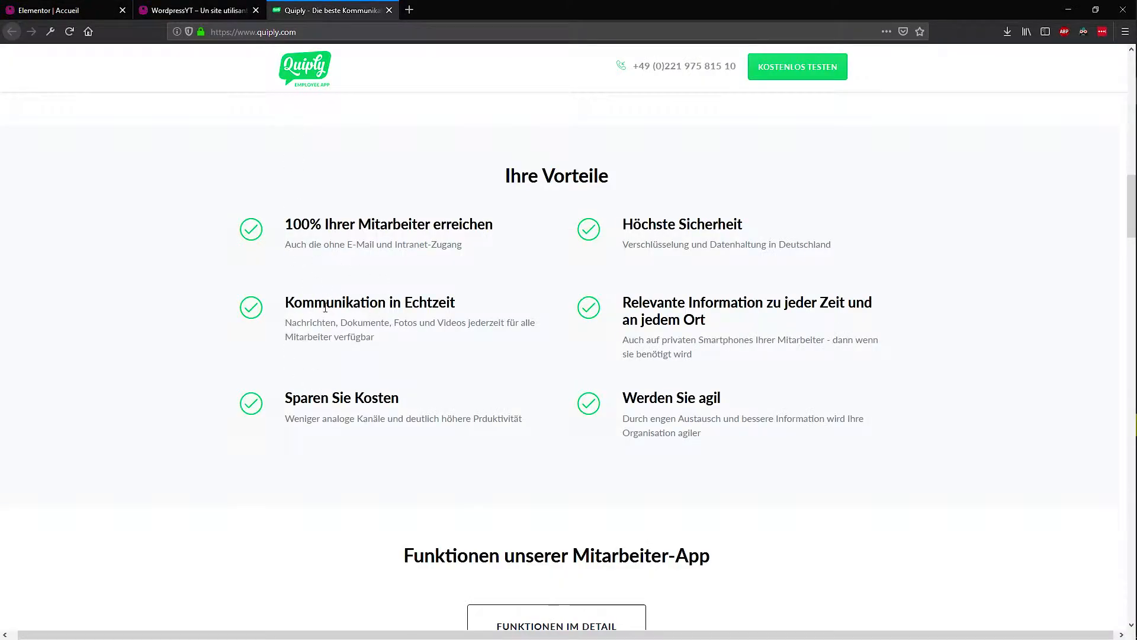
left_click_drag(312, 308, 508, 312)
left_click_drag(738, 304, 580, 306)
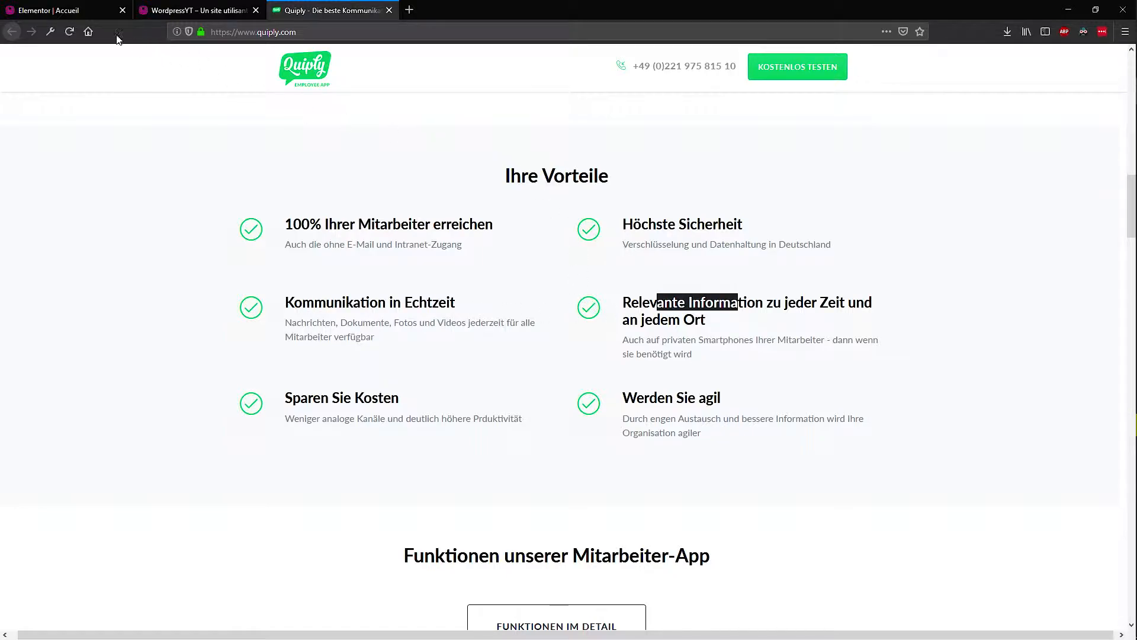
left_click(76, 13)
left_click(224, 12)
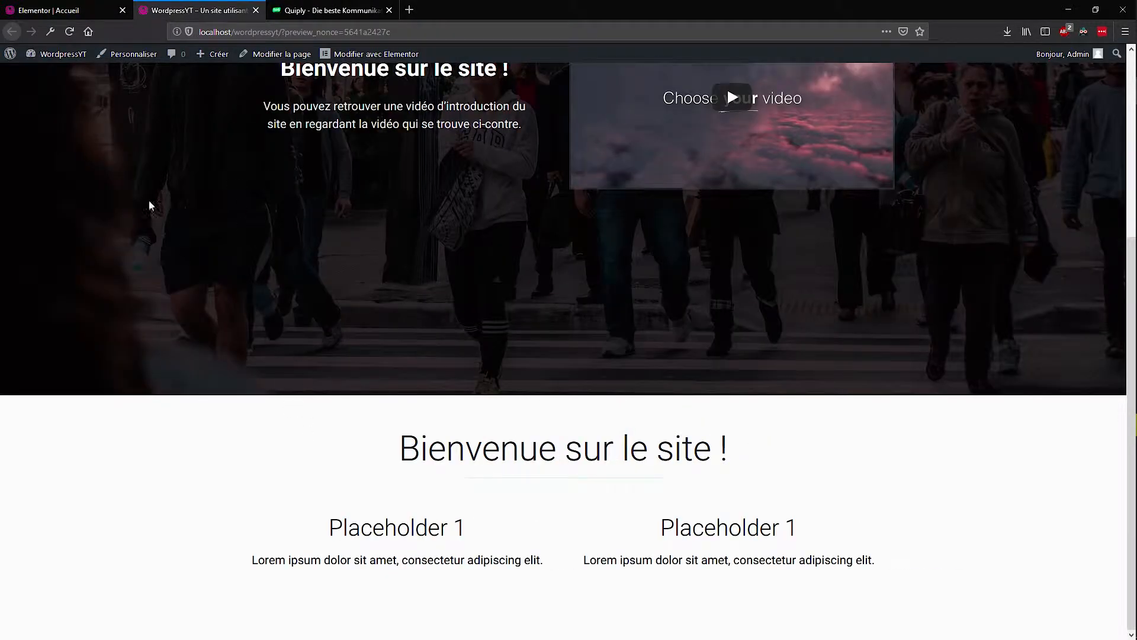
In the Elementor editor, duplicate the two-column placeholder row twice and update the page
left_click(76, 16)
scroll(648, 431, "down", 3)
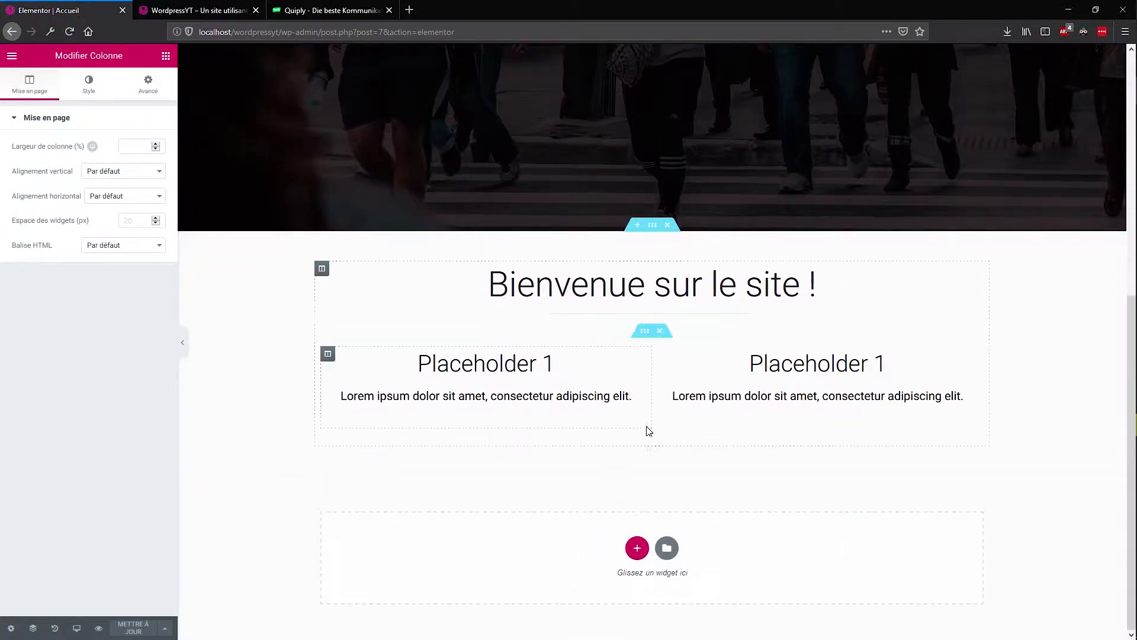
right_click(641, 335)
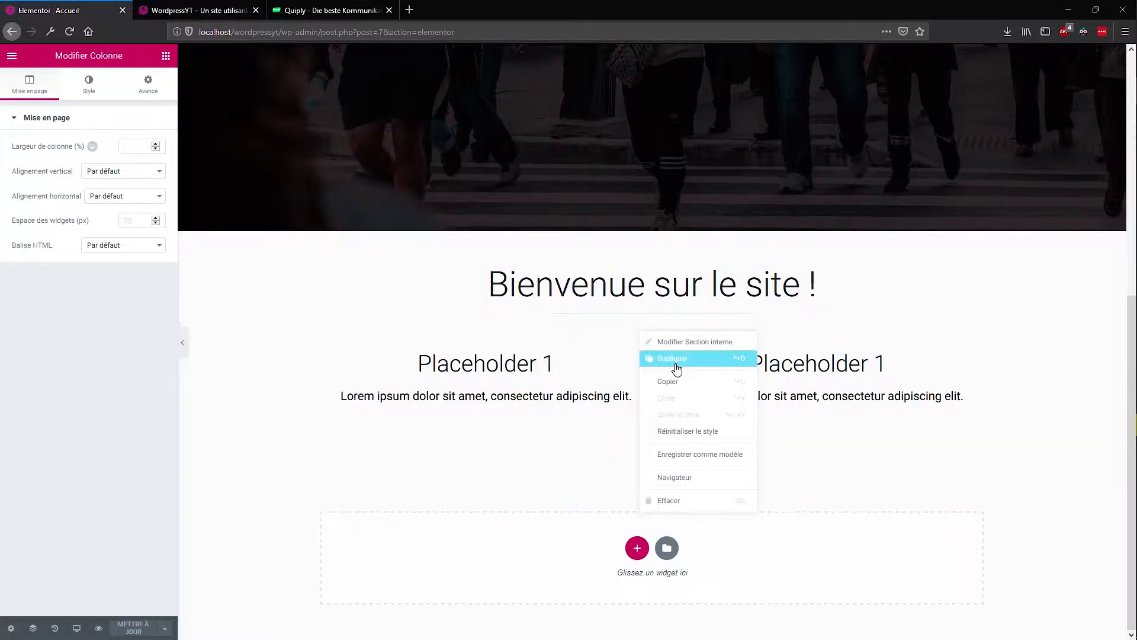
left_click(649, 356)
right_click(647, 336)
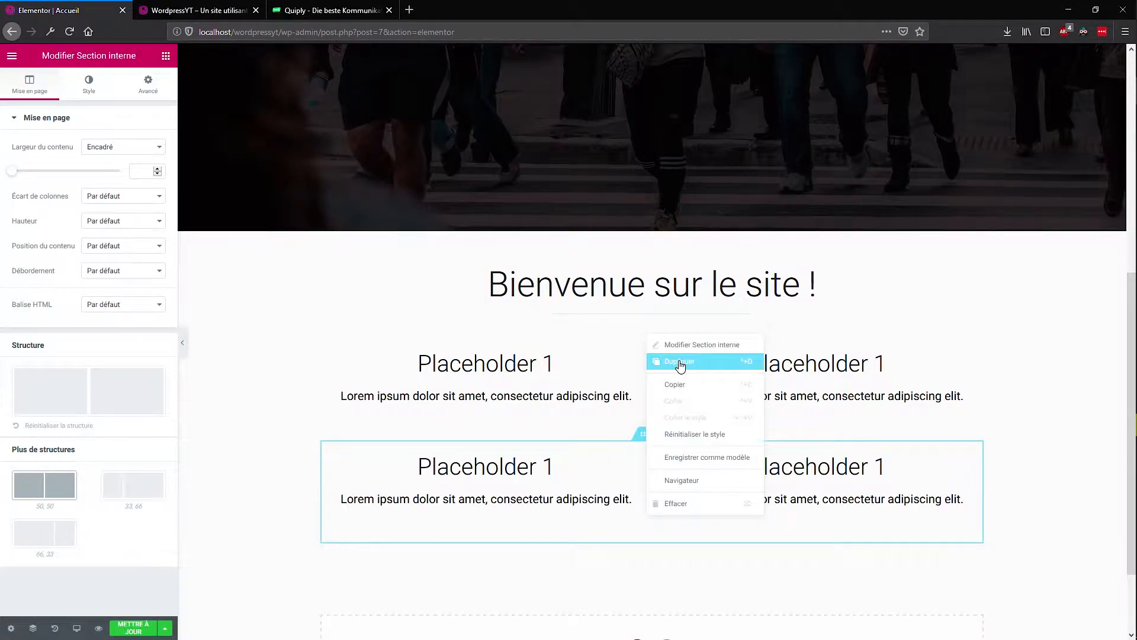
left_click(680, 361)
scroll(224, 503, "down", 3)
left_click(133, 627)
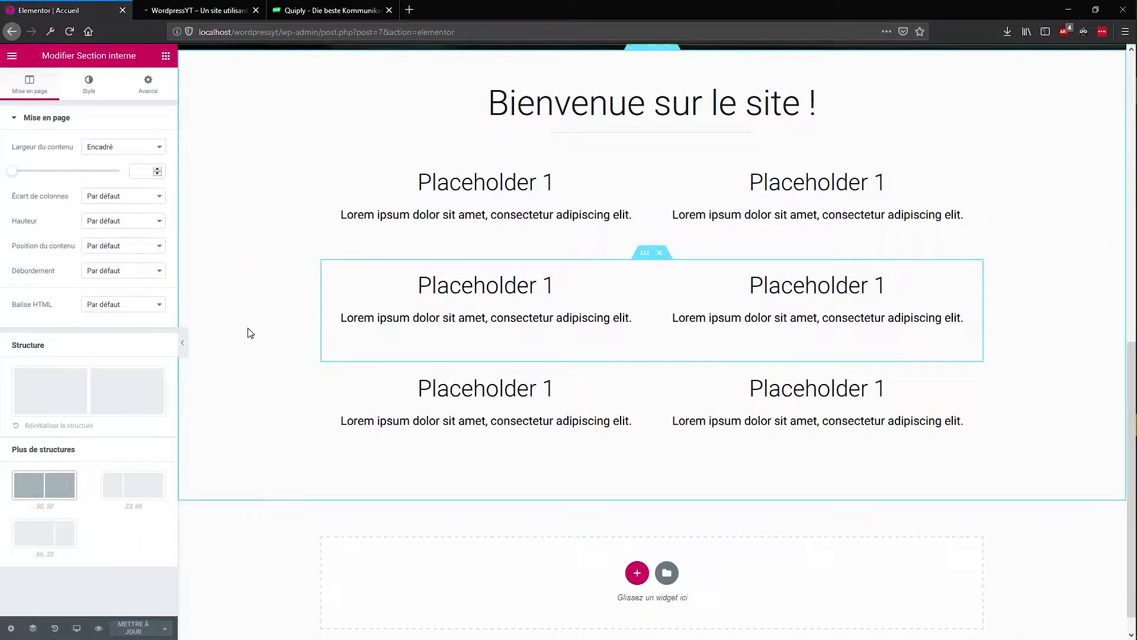
Review the three rows of placeholders in the page preview
left_click(215, 10)
scroll(208, 346, "down", 5)
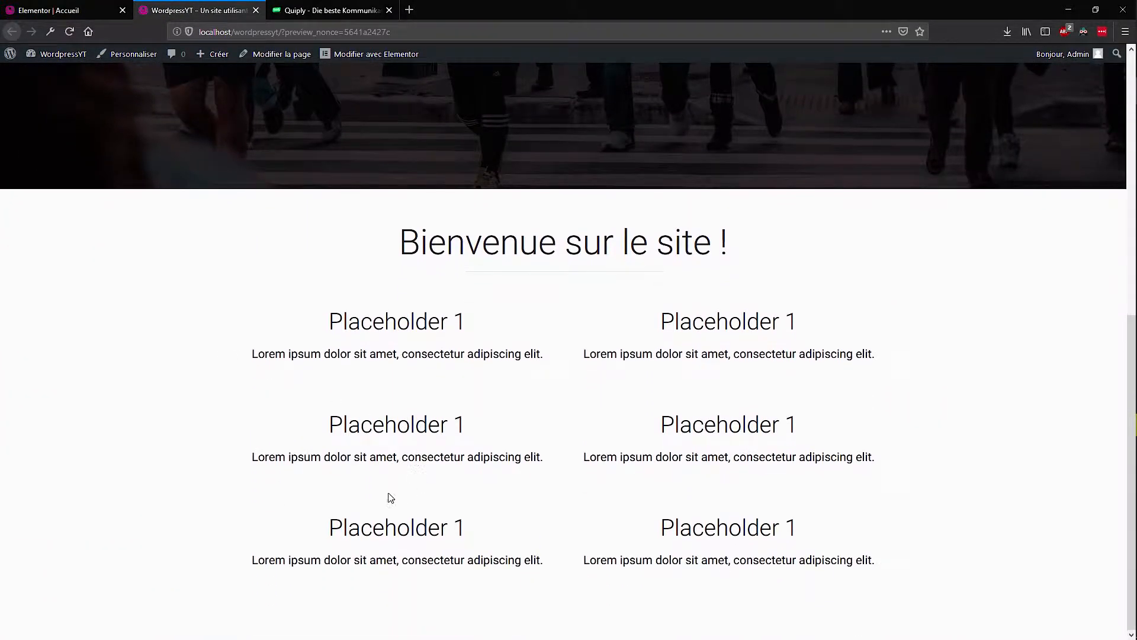
Delete the two duplicated placeholder rows in the Elementor editor, keeping a single two-column row
left_click(66, 13)
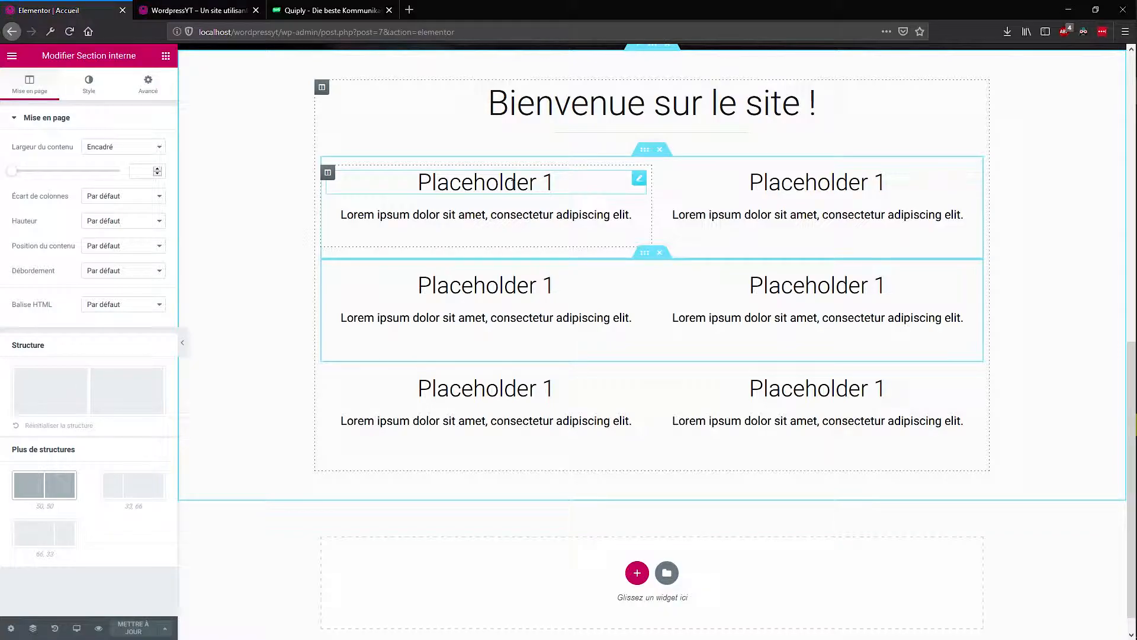
left_click(660, 253)
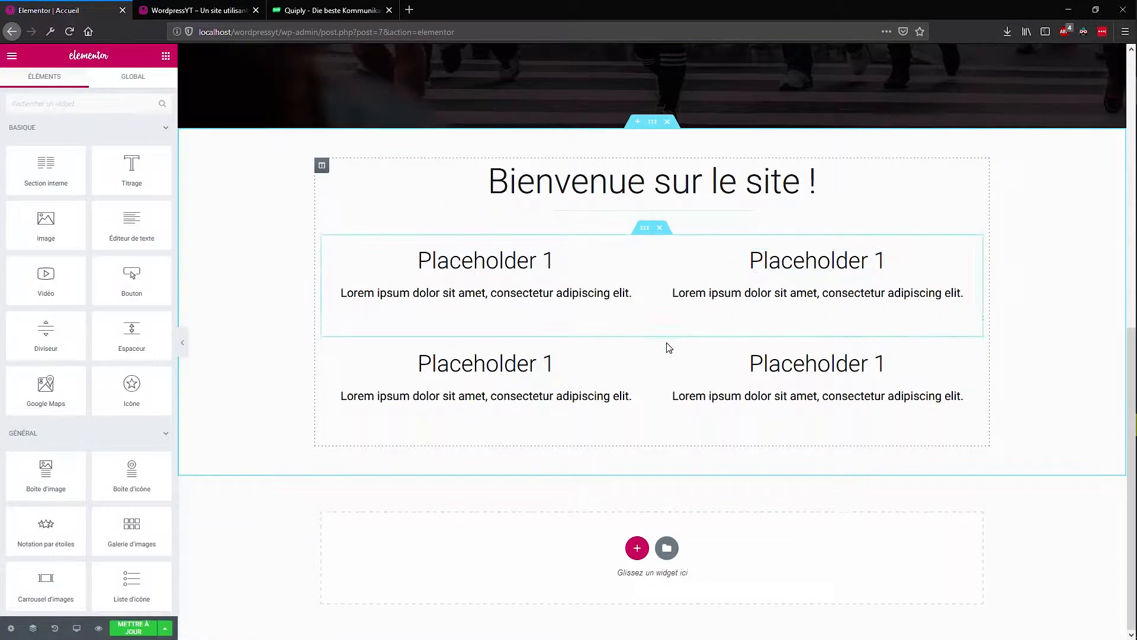
left_click(663, 331)
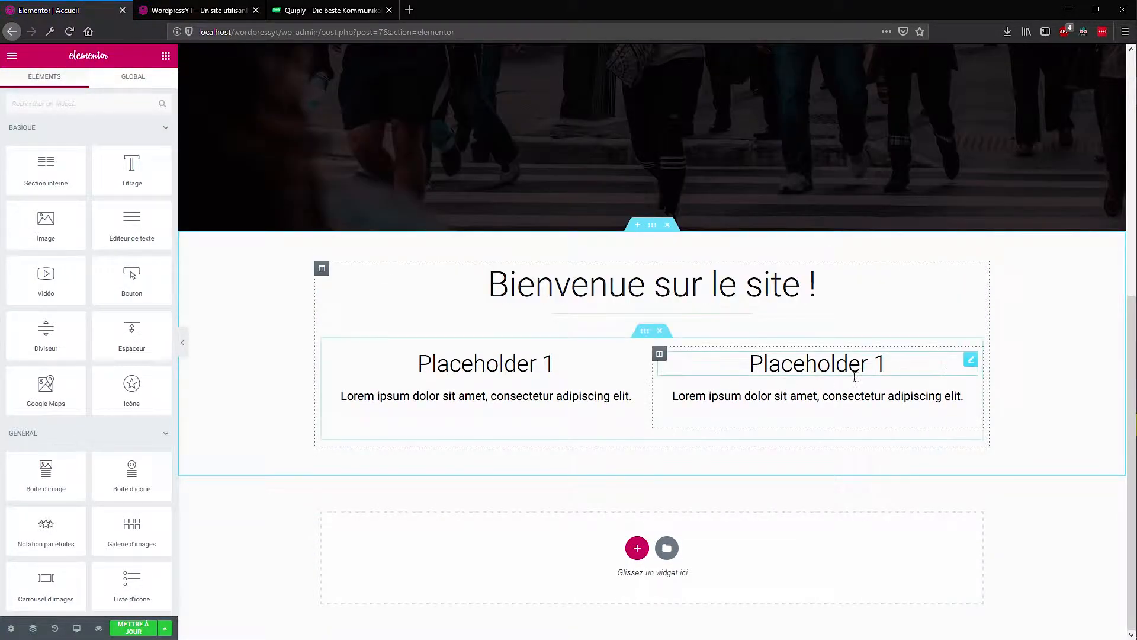
Delete the second placeholder column and set the remaining column's padding to 15 px on every side
right_click(658, 358)
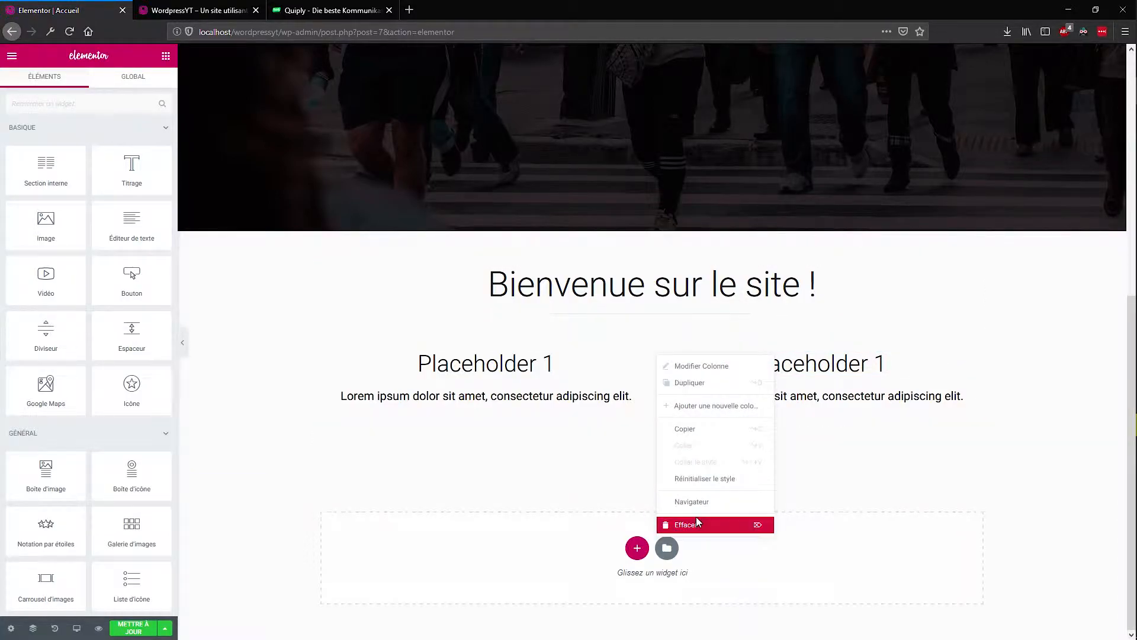
left_click(713, 524)
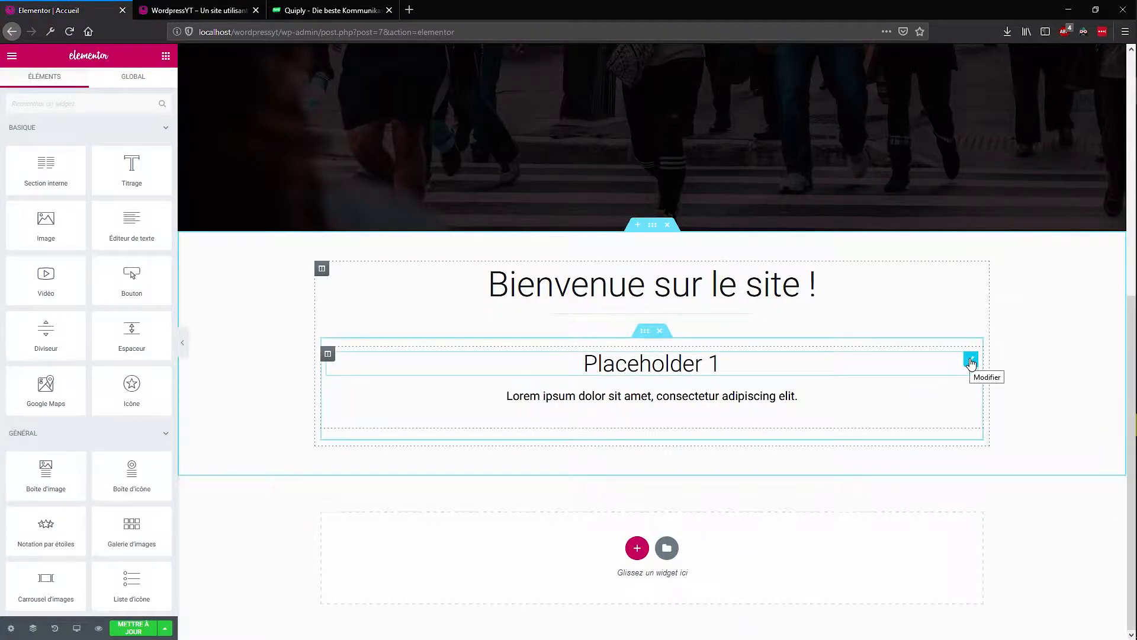
left_click(334, 357)
left_click(147, 86)
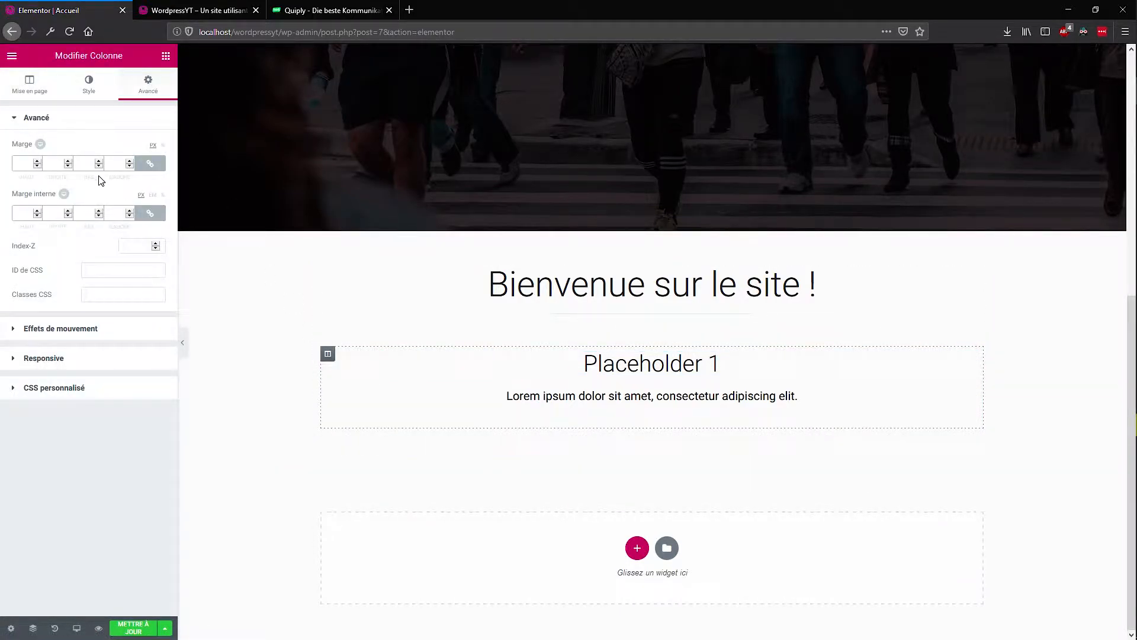
left_click(128, 211)
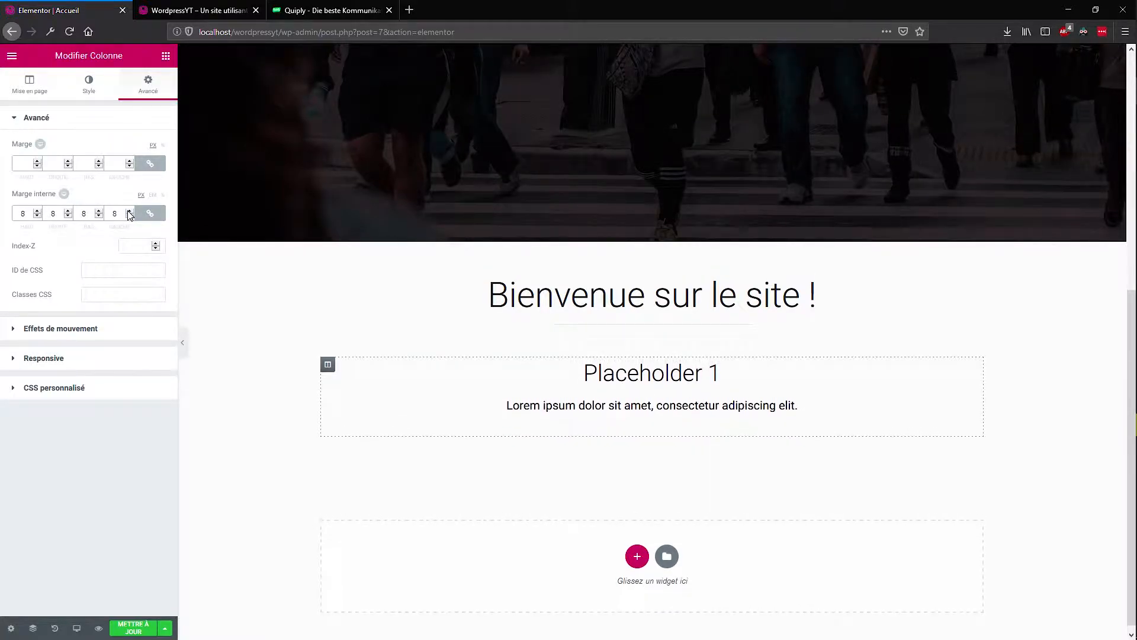
left_click(129, 212)
left_click(129, 212)
left_click(129, 212)
left_click(129, 212)
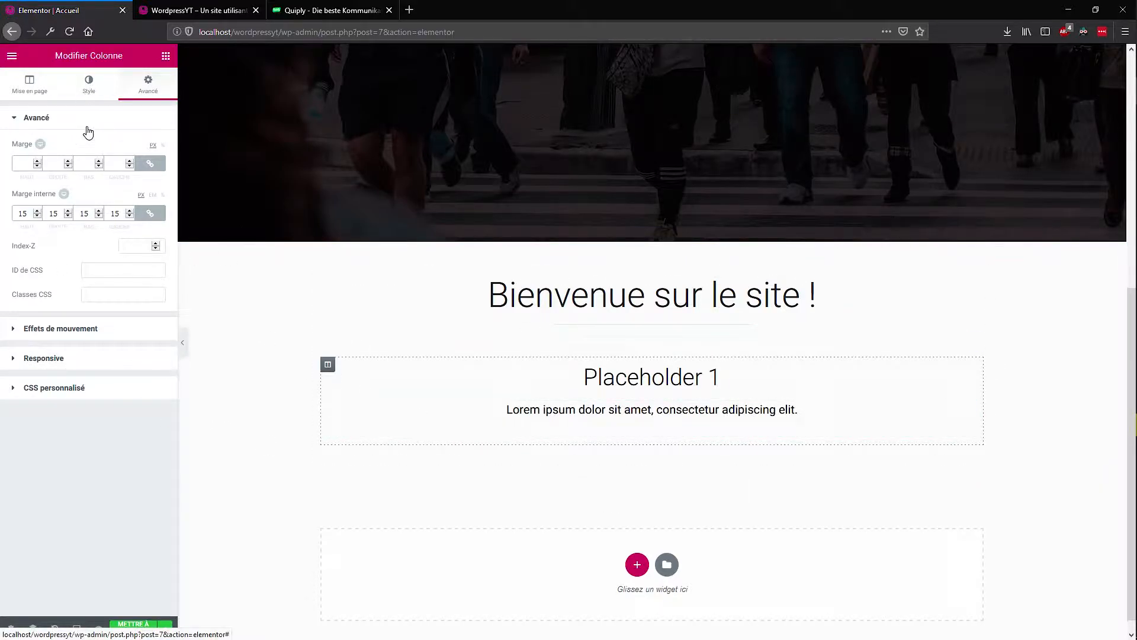
Give the placeholder column a border, trying the solid (Continue) type before choosing dotted (Pointillés)
left_click(88, 86)
left_click(72, 210)
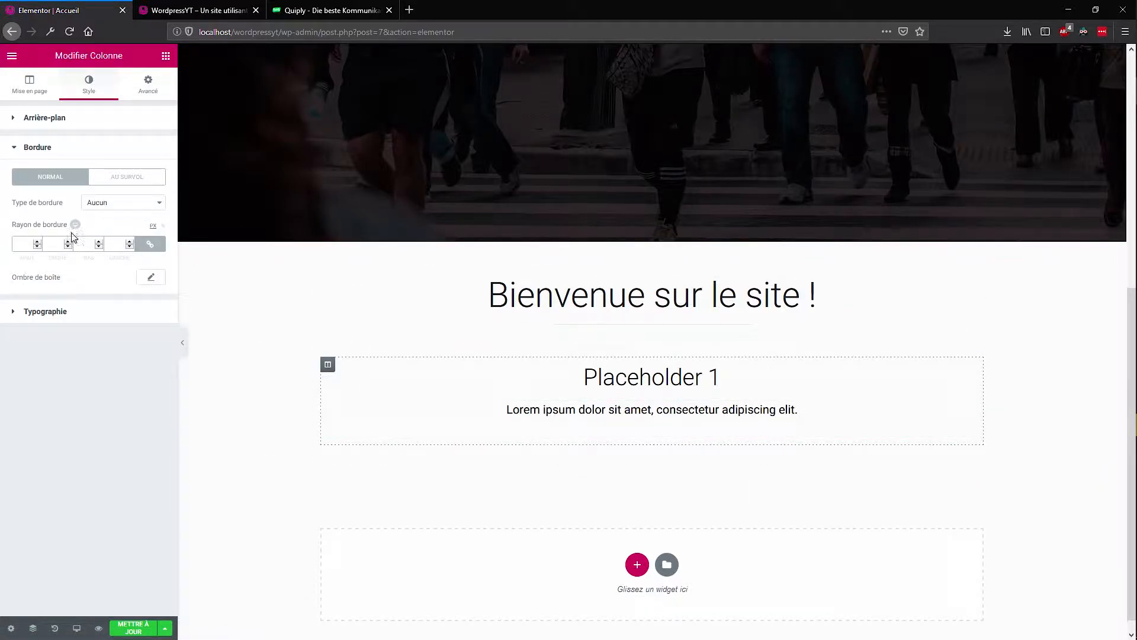
left_click(113, 202)
left_click(99, 230)
left_click(113, 202)
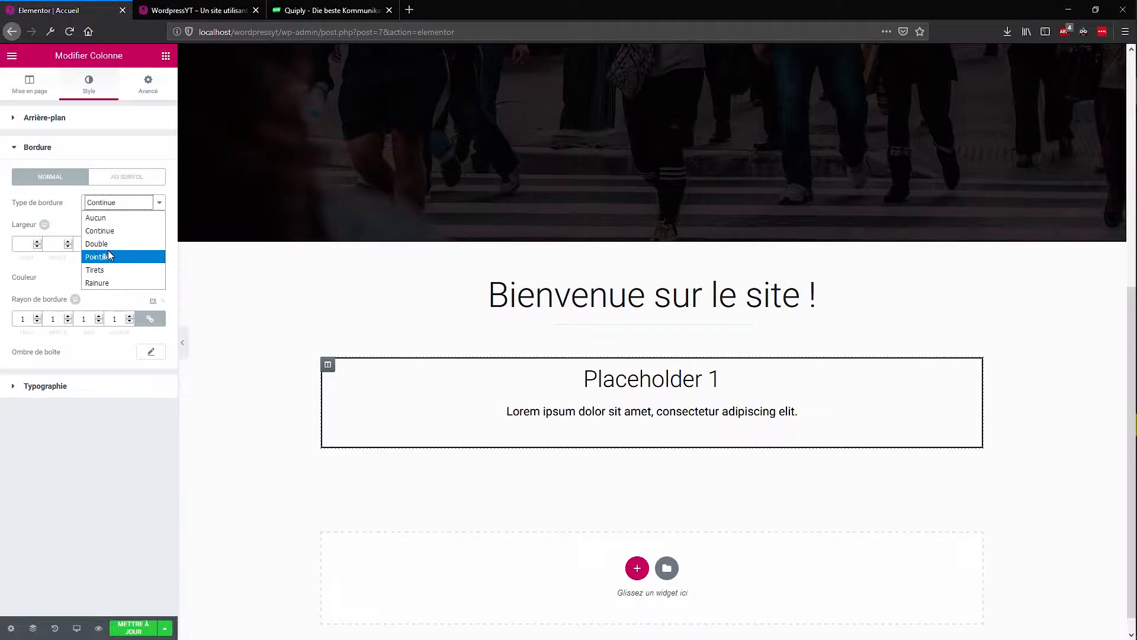
left_click(115, 257)
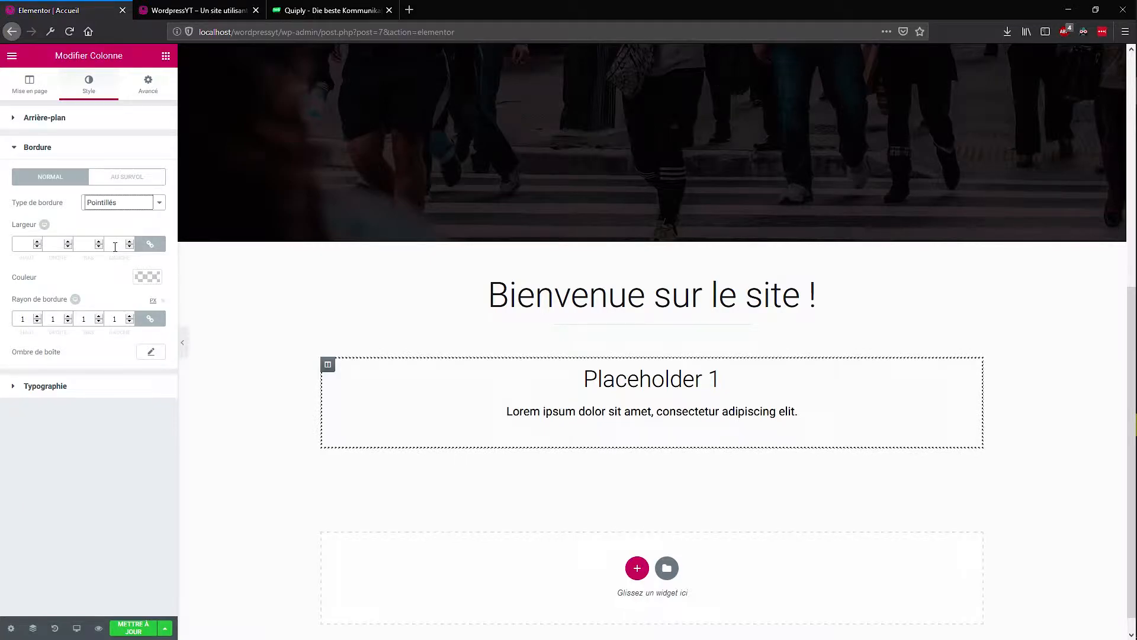
left_click(521, 314)
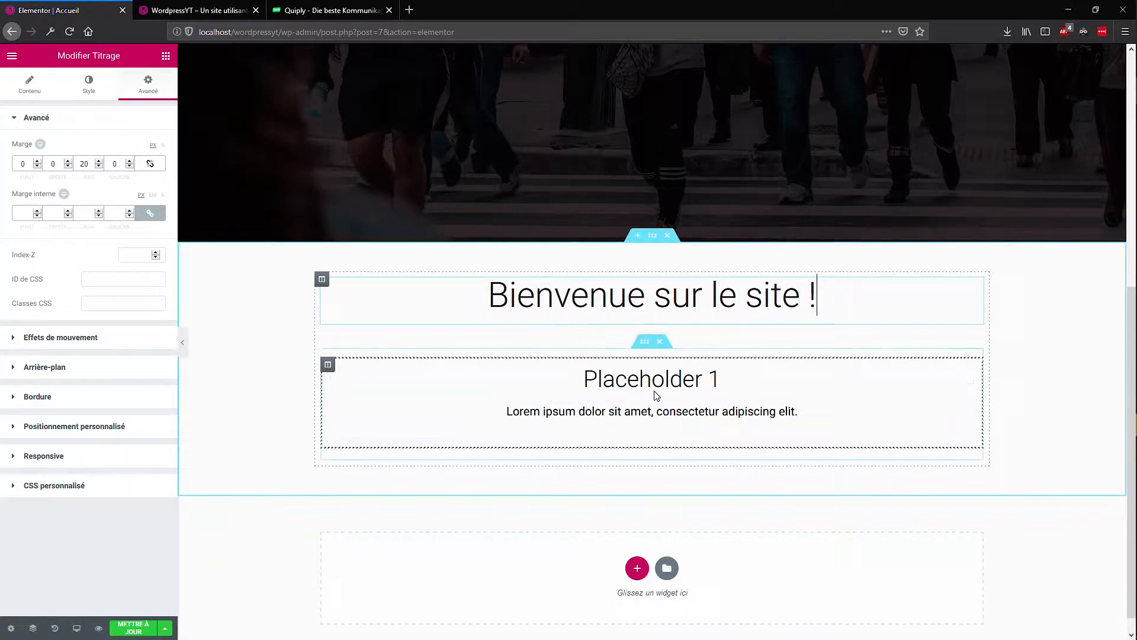
left_click(645, 344)
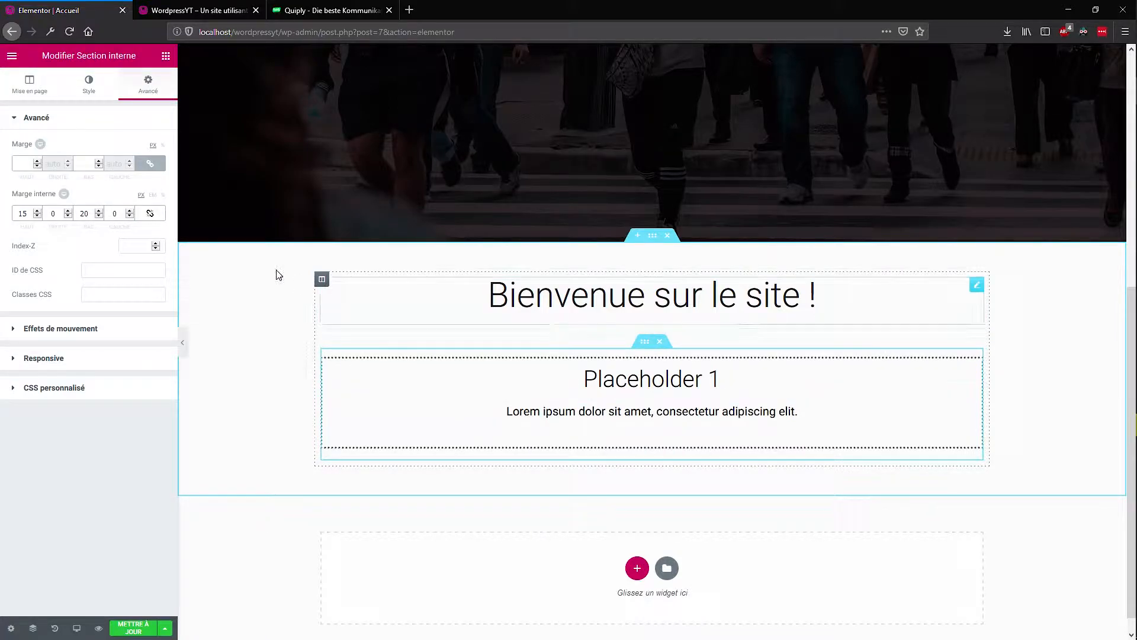
left_click(89, 84)
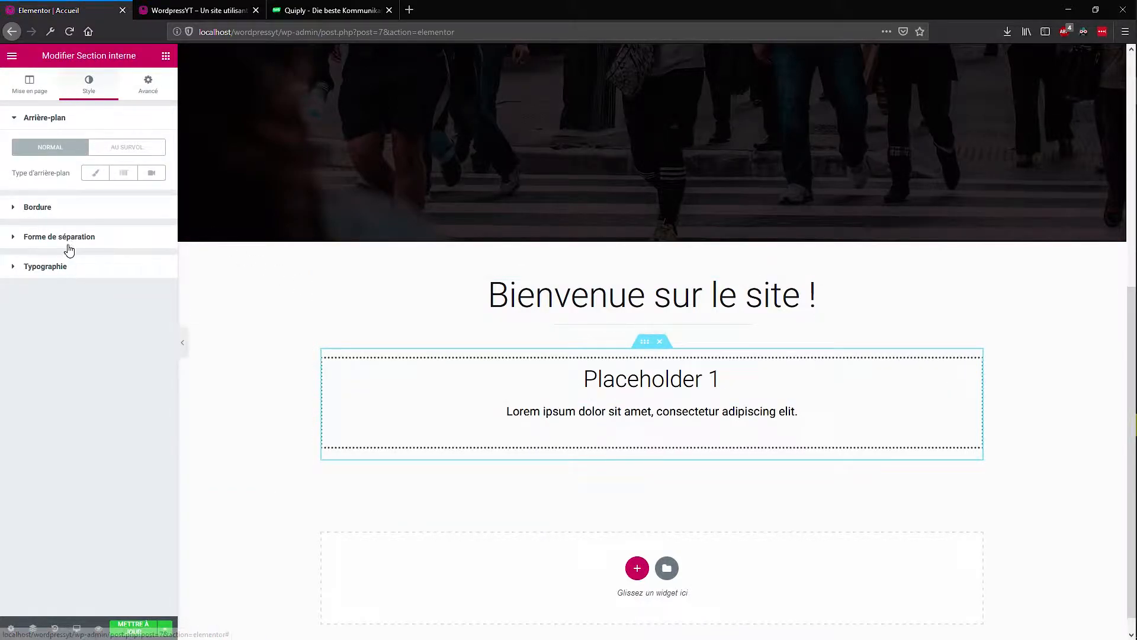
left_click(68, 211)
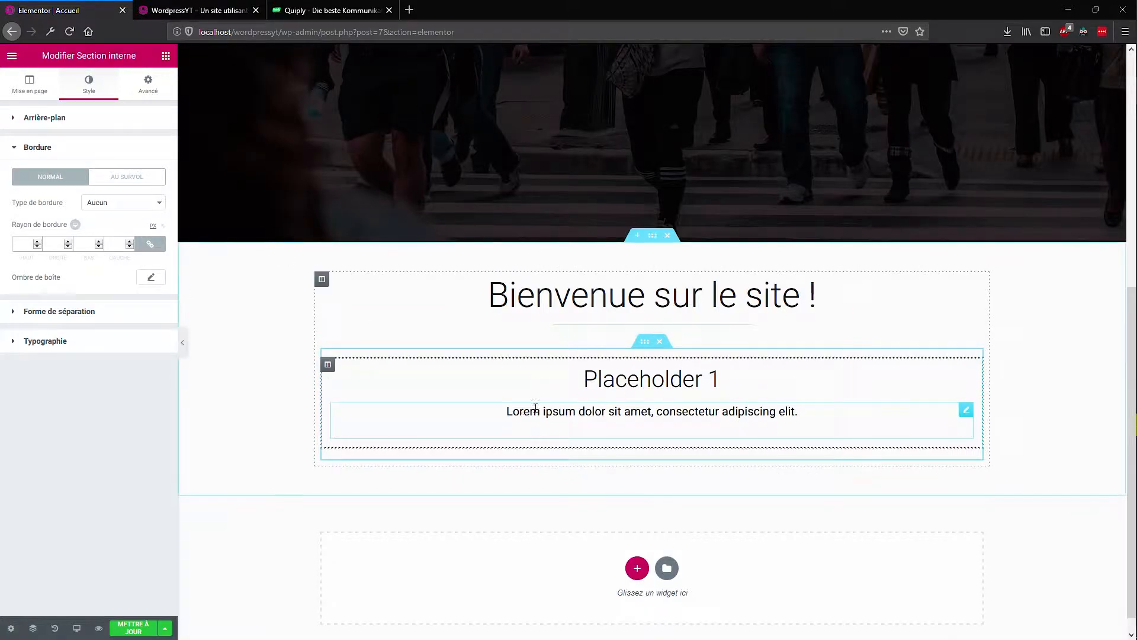
Set the placeholder column's border radius to 0 and its border width to 1 on all sides
left_click(328, 365)
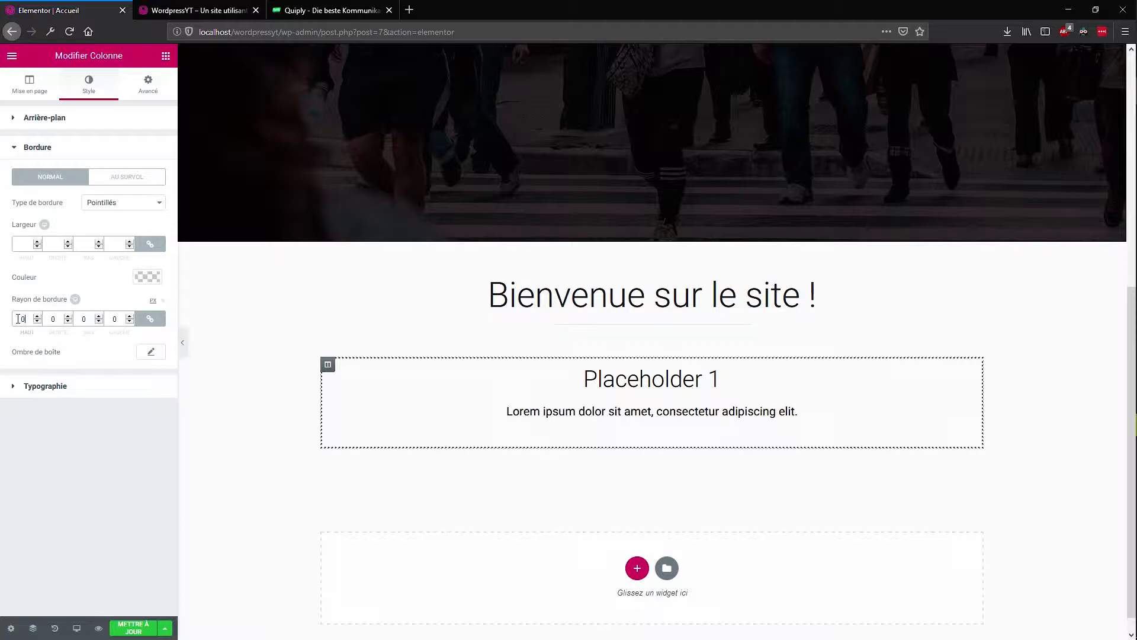
left_click(19, 242)
type("1")
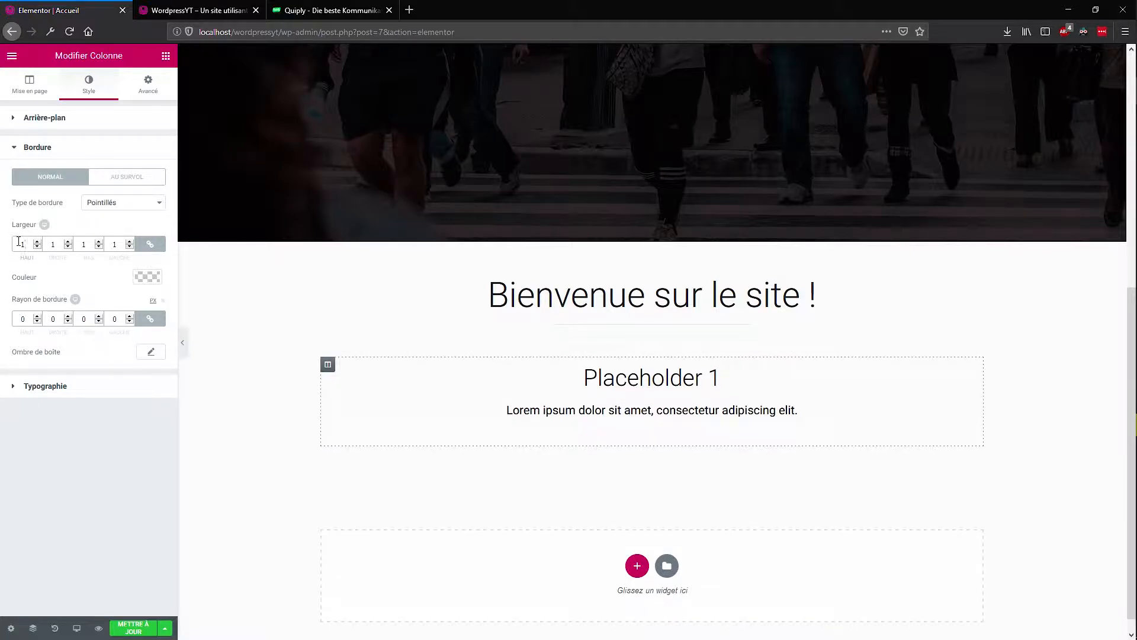
Set the placeholder column's border colour to semi-transparent black by lowering its opacity
left_click(148, 278)
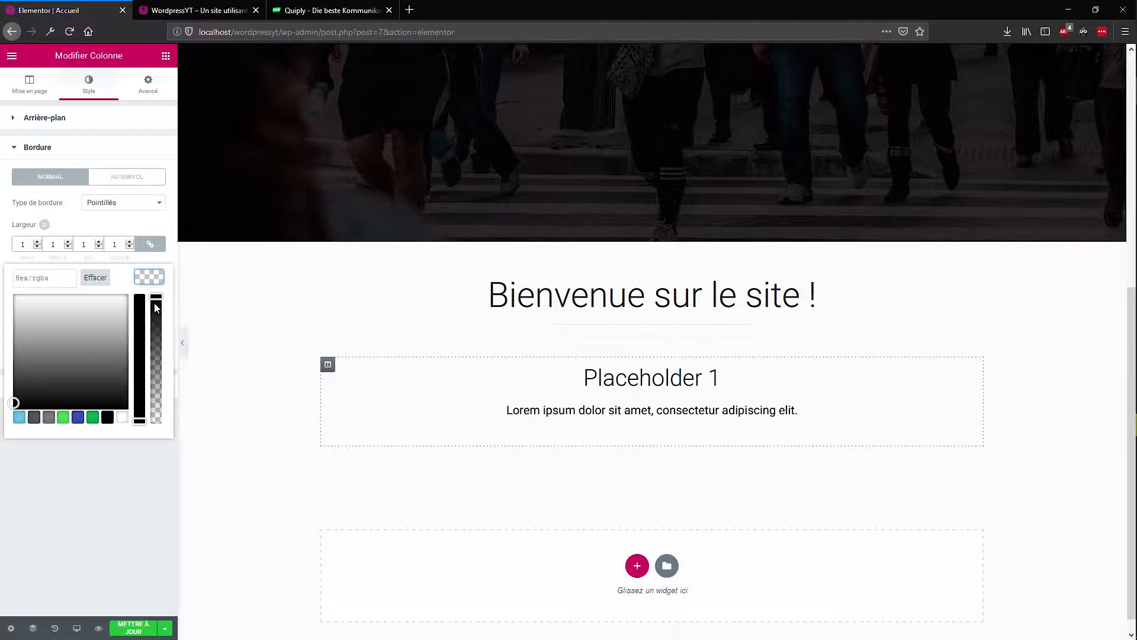
left_click_drag(155, 299, 151, 382)
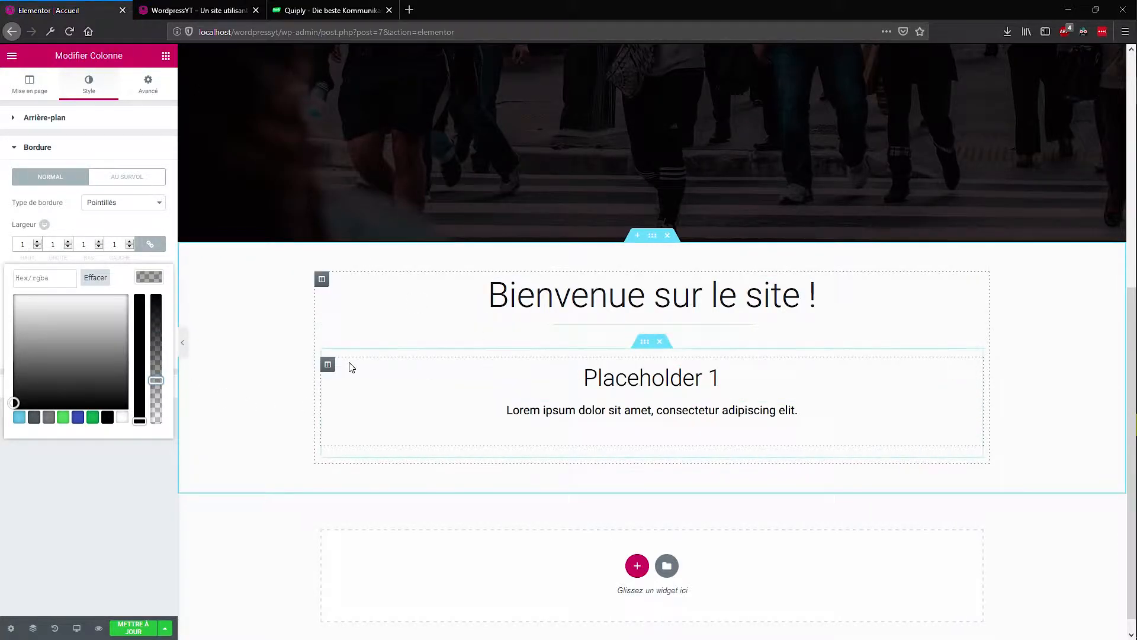
left_click(115, 501)
Duplicate the bordered placeholder column and check how the two columns look together
right_click(328, 365)
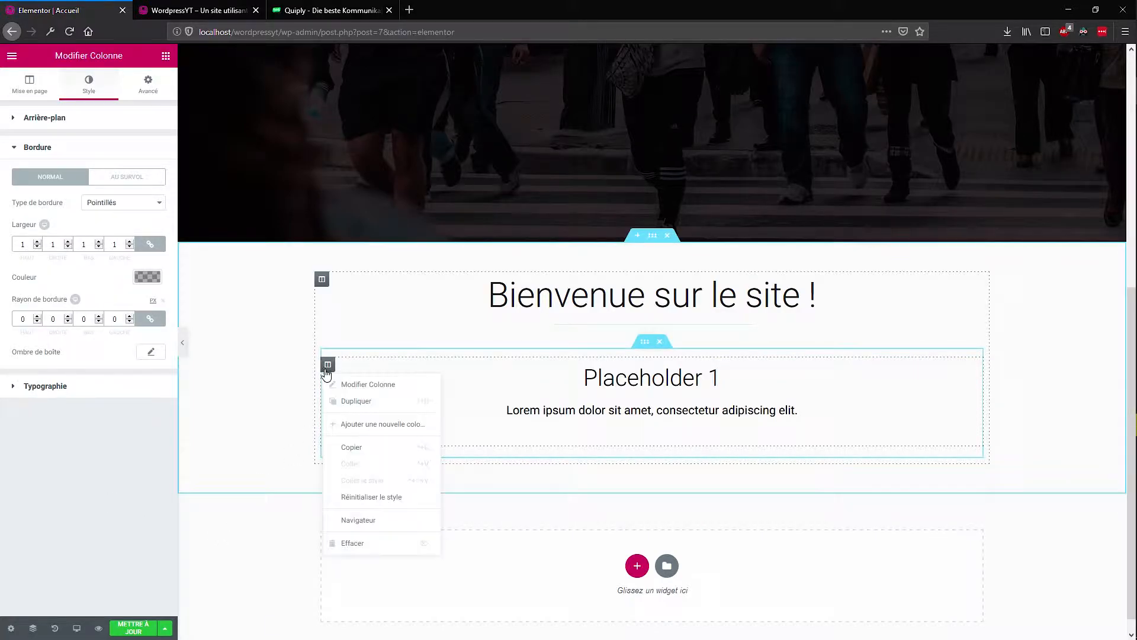
left_click(361, 395)
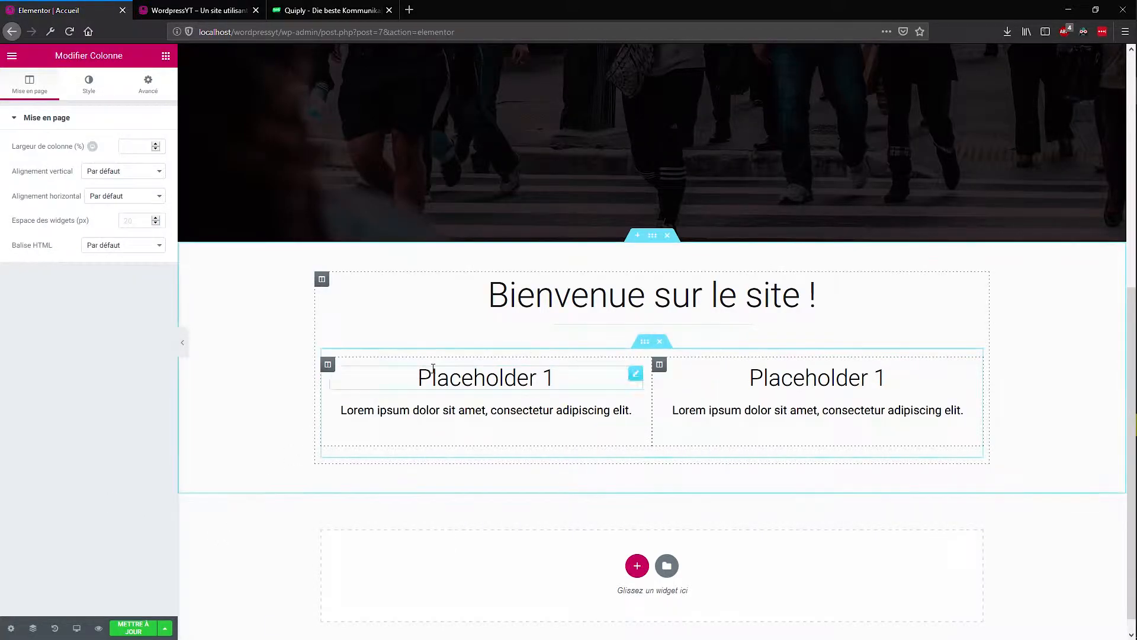
scroll(628, 457, "up", 3)
left_click(628, 457)
scroll(652, 468, "down", 3)
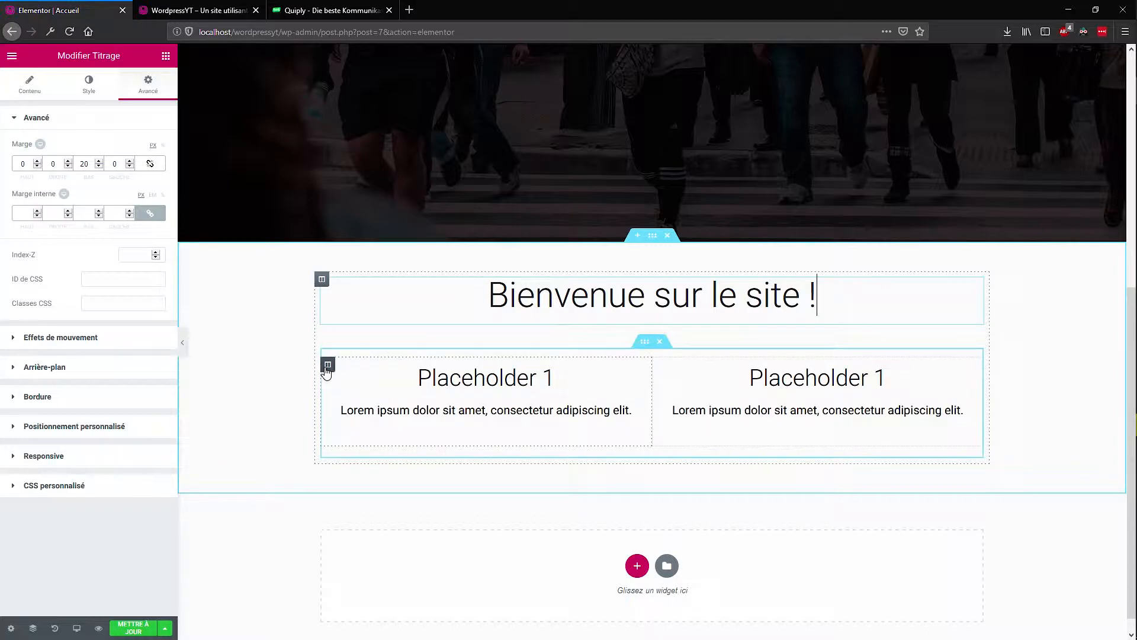
Delete the duplicate of the bordered placeholder column
left_click(327, 366)
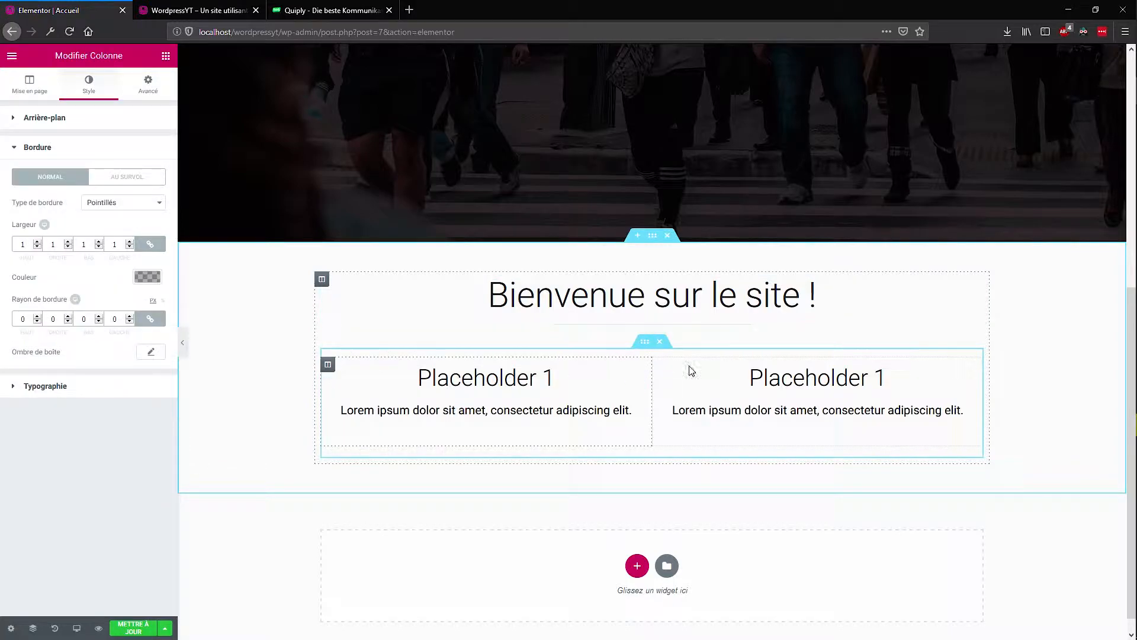
right_click(659, 365)
left_click(691, 533)
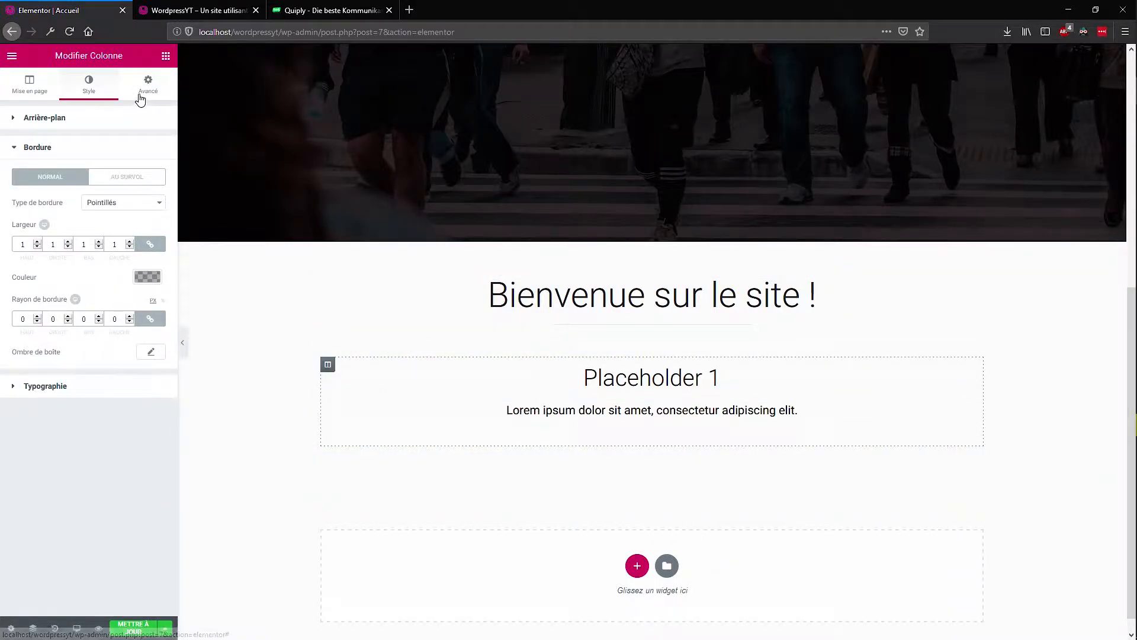
Change the remaining placeholder column's border type to solid (Continue)
left_click(113, 203)
left_click(108, 239)
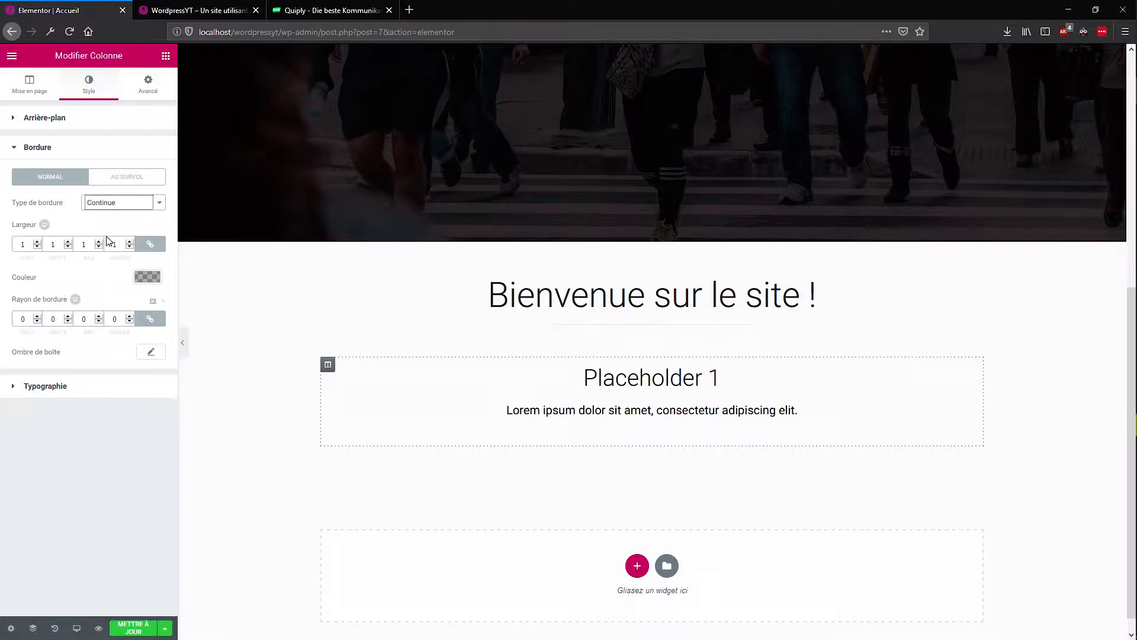
Lower the opacity of the placeholder column's black border colour to about 0.2
left_click(144, 275)
left_click_drag(156, 338, 155, 351)
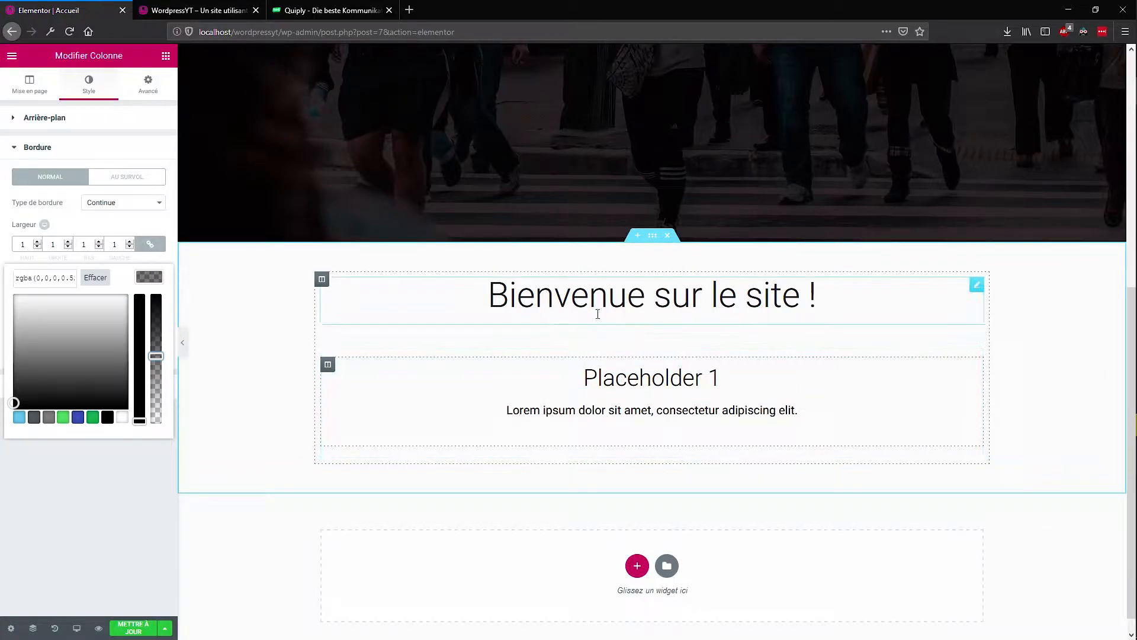
left_click(553, 526)
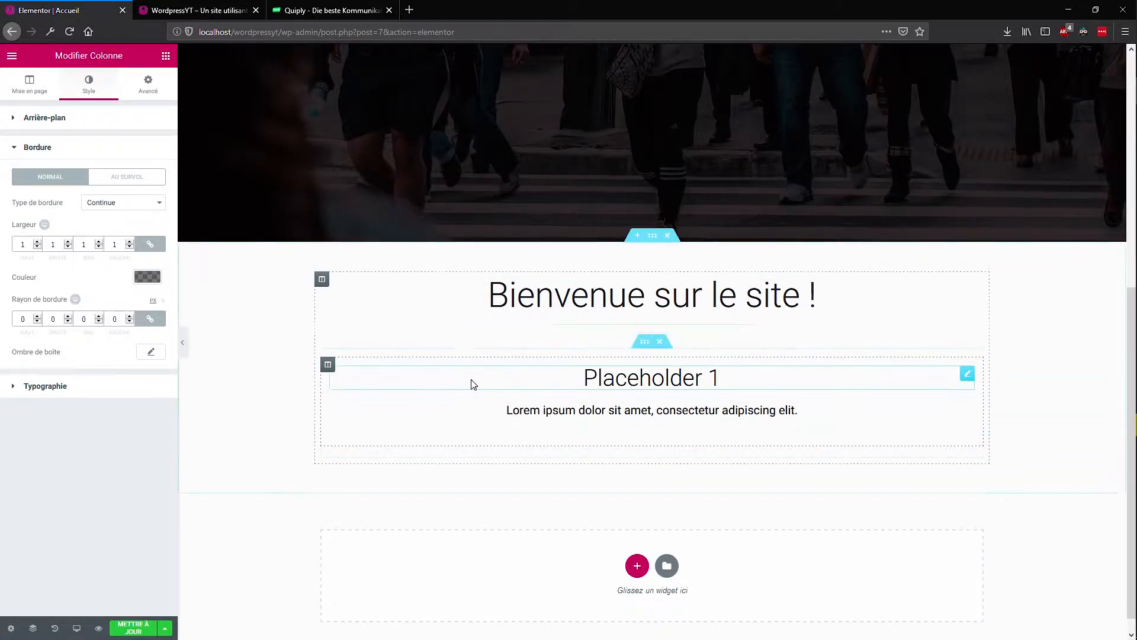
left_click(506, 297)
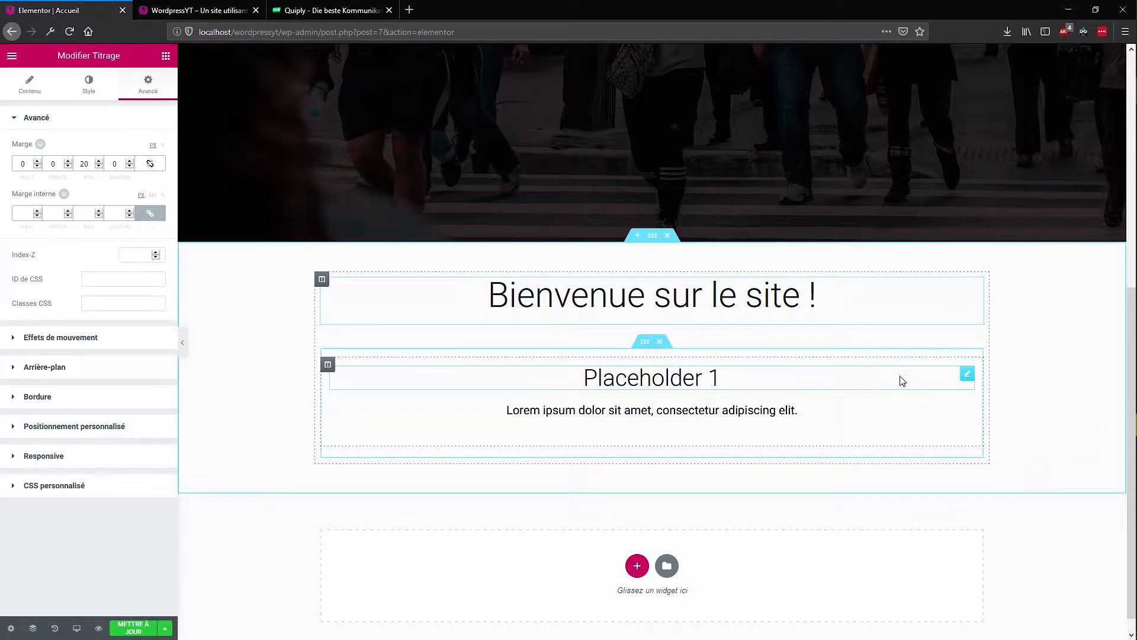
left_click(270, 333)
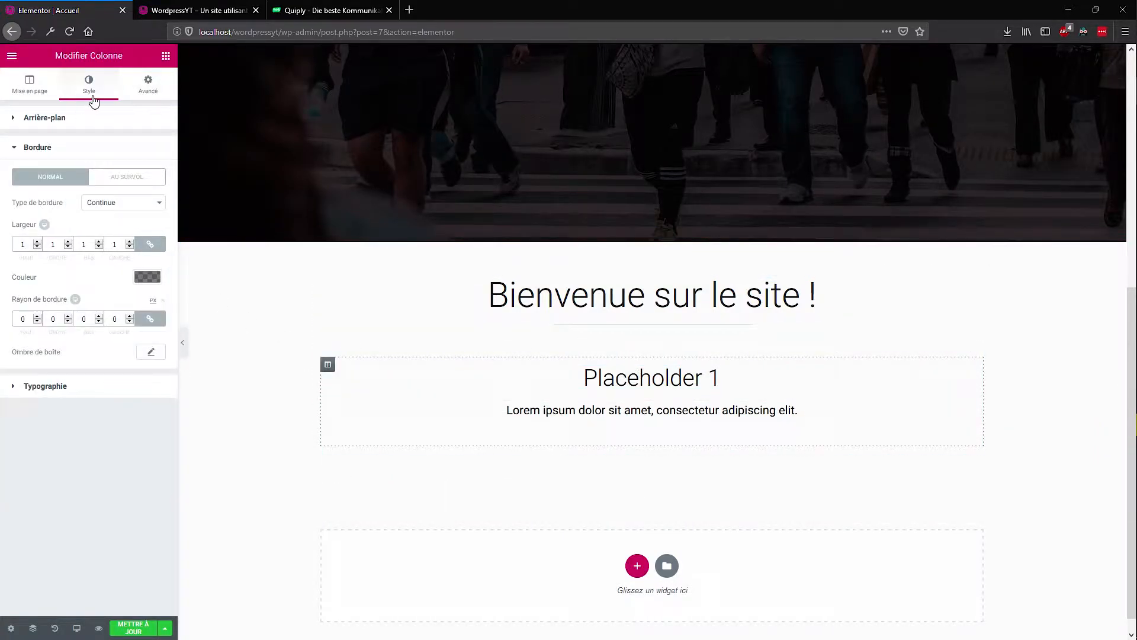
left_click(149, 264)
left_click_drag(158, 355, 156, 394)
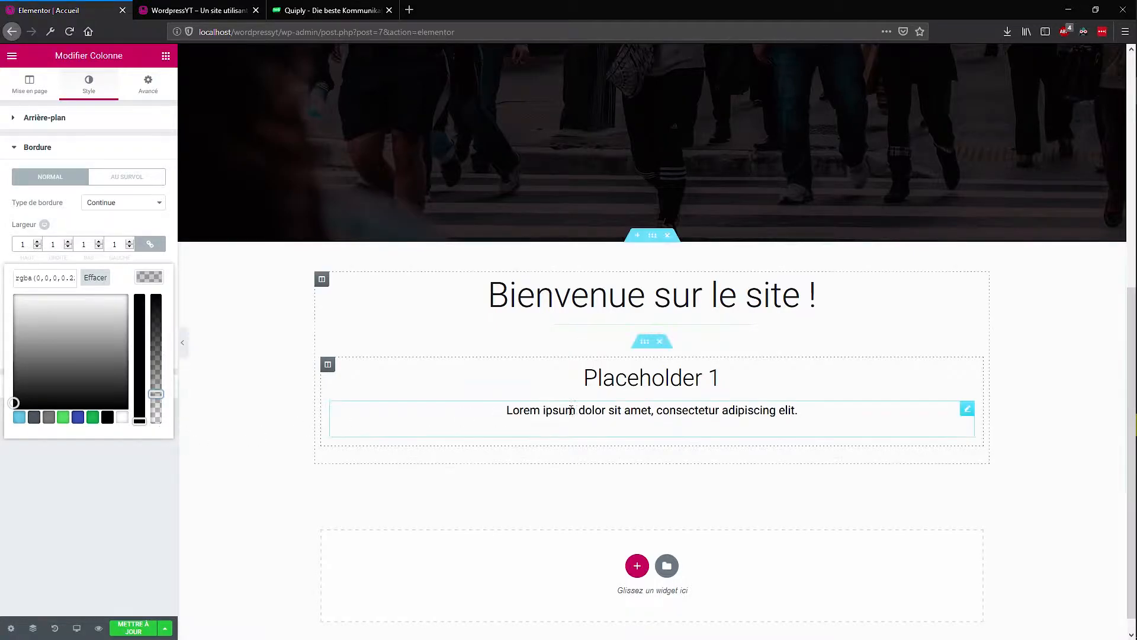
Duplicate the bordered placeholder column and check the two side by side
right_click(329, 367)
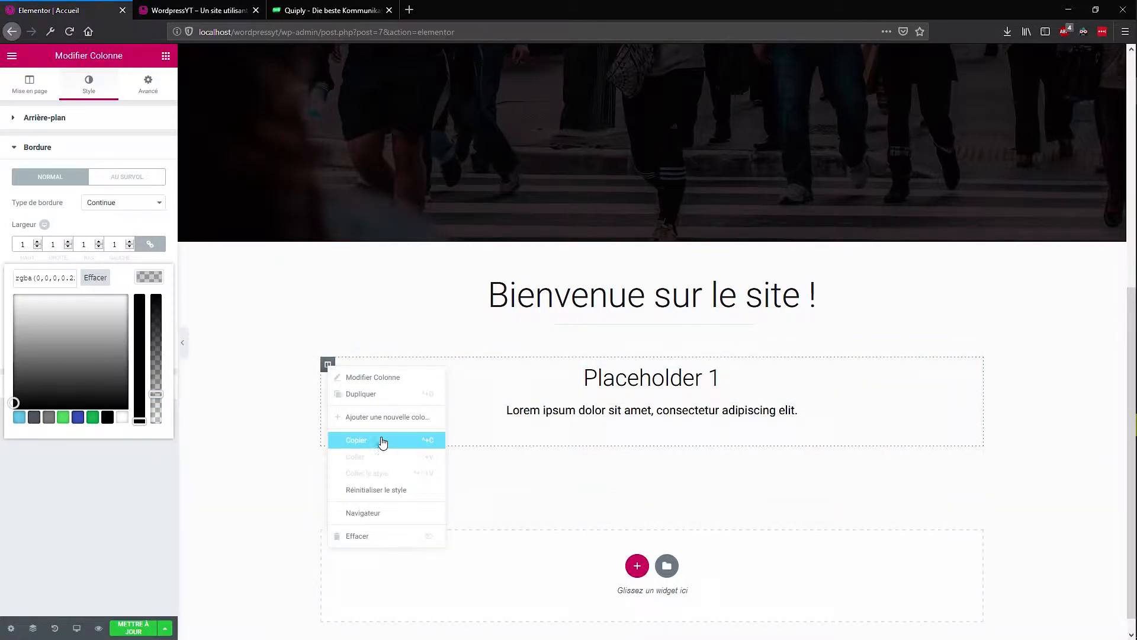
left_click(380, 394)
left_click(530, 290)
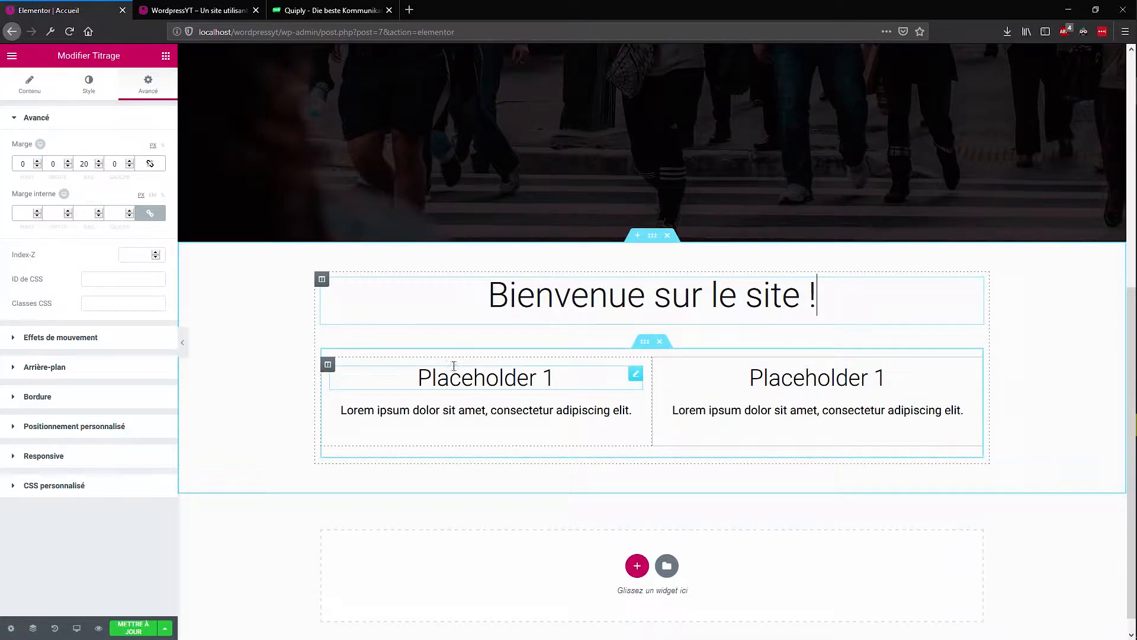
Try a larger linked inner padding of about 24 px on the first placeholder column, then bring it back to 15
left_click(329, 365)
left_click(146, 85)
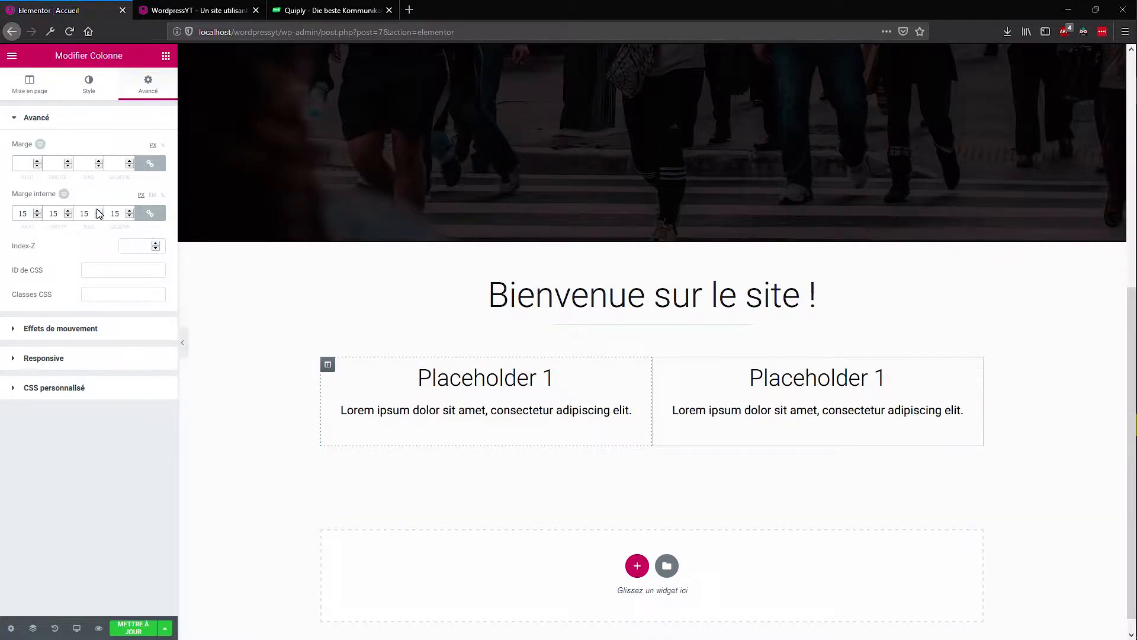
left_click(70, 210)
left_click(69, 210)
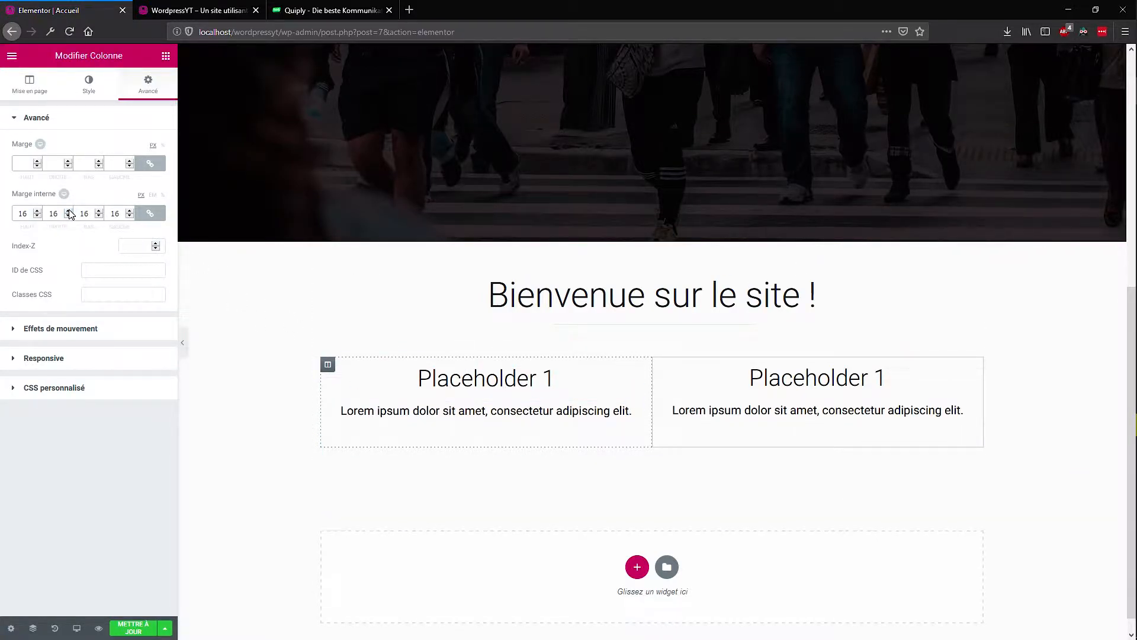
left_click(69, 210)
left_click(69, 210)
left_click(69, 210)
left_click(69, 216)
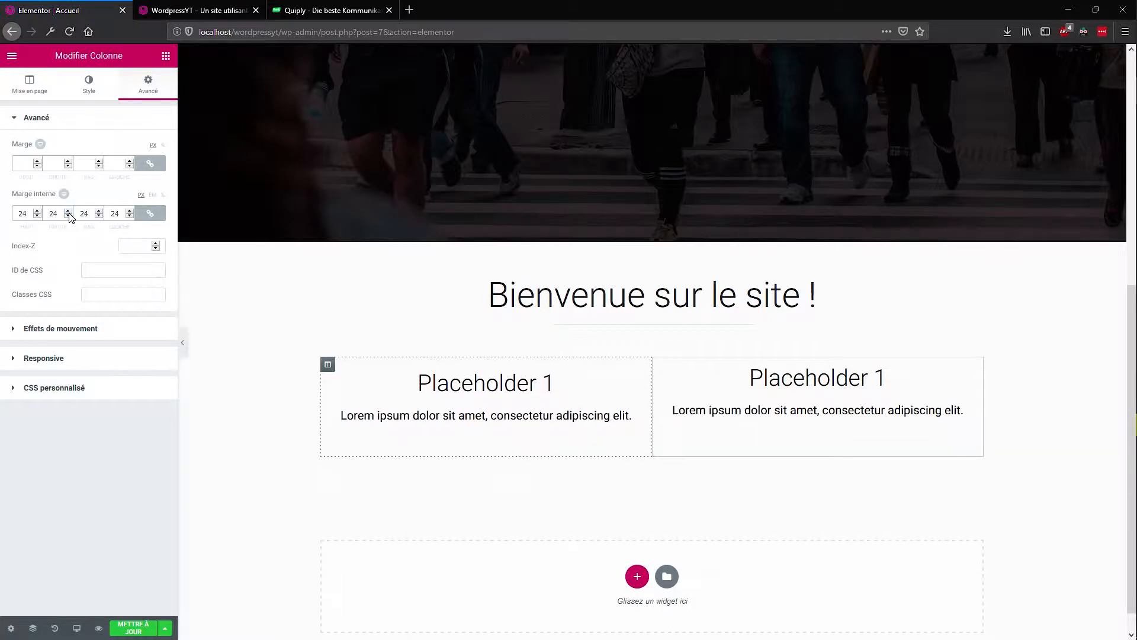
left_click(69, 216)
left_click(70, 216)
left_click(69, 216)
left_click(69, 216)
Unlink the first placeholder column's padding values and try a larger right padding, then bring it back to 15
left_click(140, 216)
left_click(69, 211)
left_click(70, 211)
left_click(70, 211)
left_click(70, 211)
left_click(70, 211)
left_click(70, 217)
left_click(70, 216)
left_click(69, 217)
left_click(69, 216)
left_click(69, 216)
Unlink the first placeholder column's margin values and set its right margin to 10 px
left_click(150, 164)
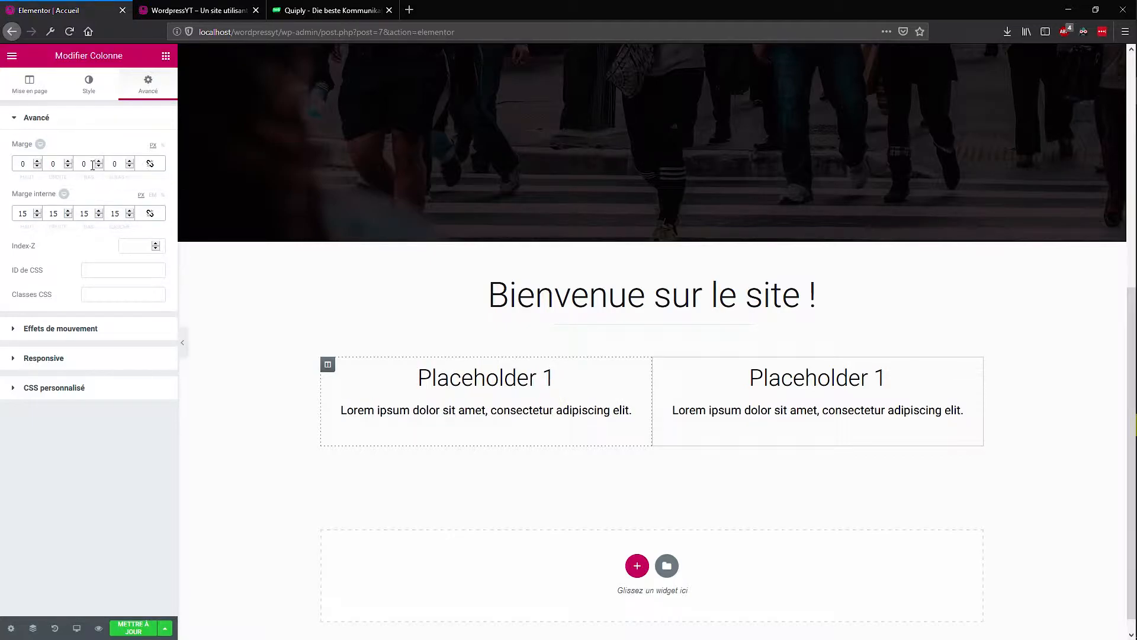
left_click(69, 161)
left_click(69, 161)
left_click(68, 161)
left_click(69, 161)
left_click(69, 161)
left_click(68, 161)
left_click(69, 161)
left_click(69, 161)
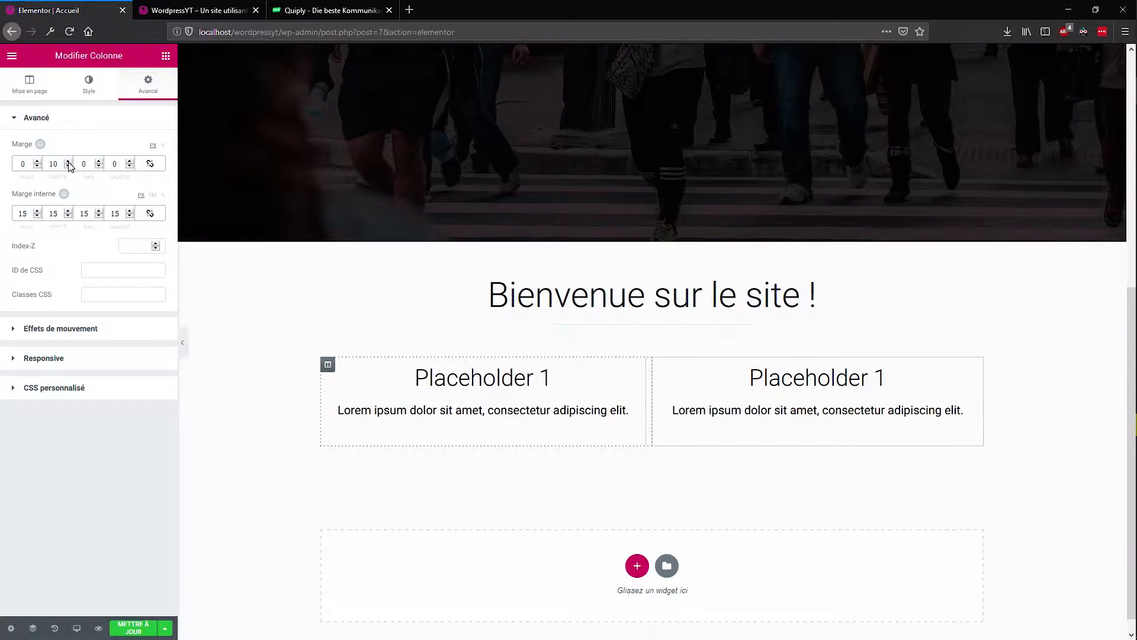
Set the second placeholder column's left margin to 10 px, with the other margins at 0
left_click(659, 364)
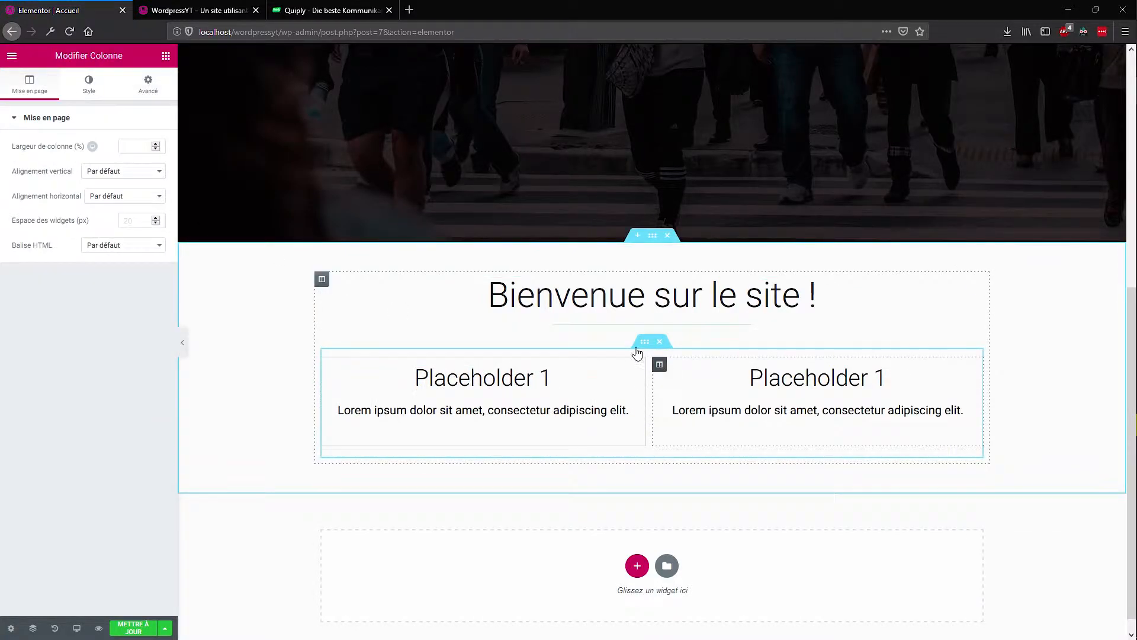
left_click(153, 93)
left_click(129, 160)
left_click(129, 160)
left_click(130, 160)
left_click(129, 161)
left_click(130, 160)
left_click(129, 161)
left_click(129, 160)
left_click(129, 160)
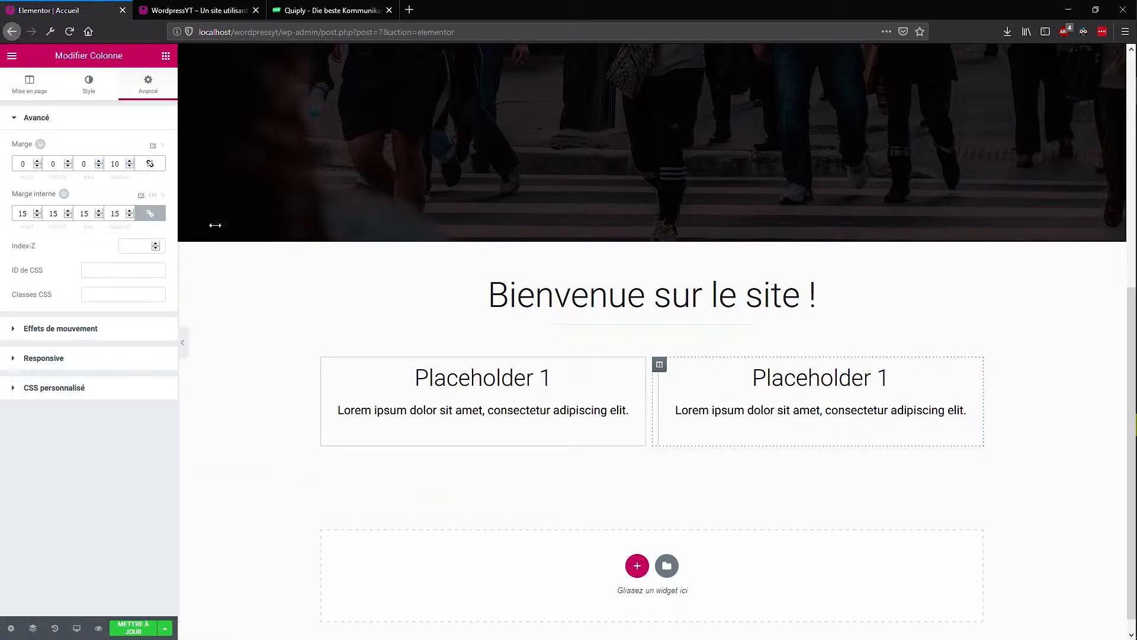
left_click(554, 299)
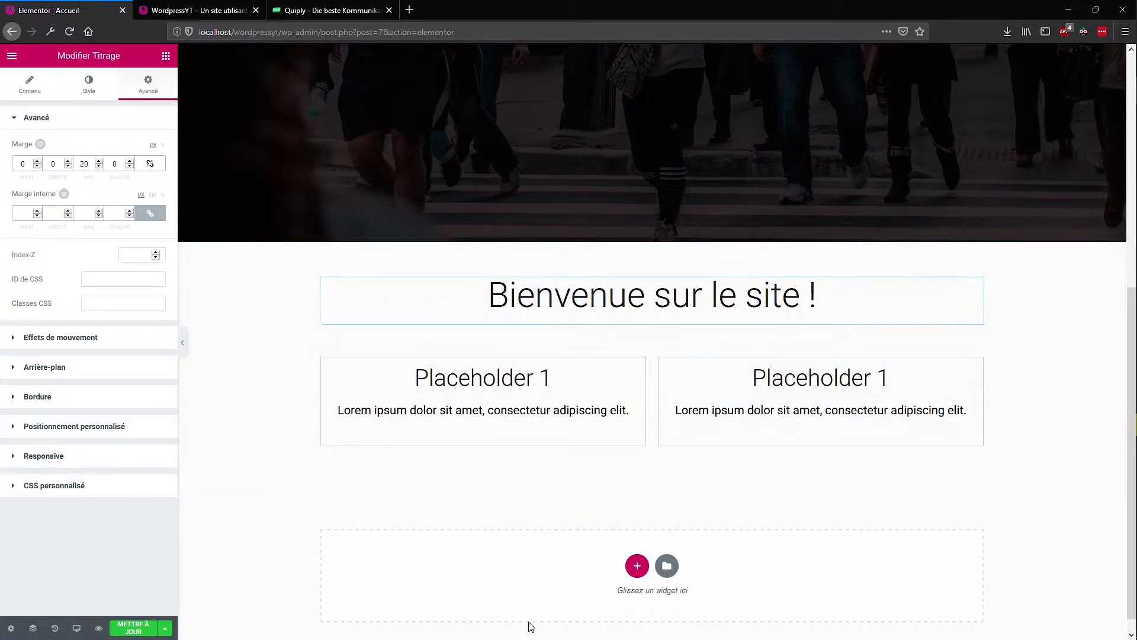
Duplicate the inner section with the two placeholder columns twice to make three rows
left_click(650, 344)
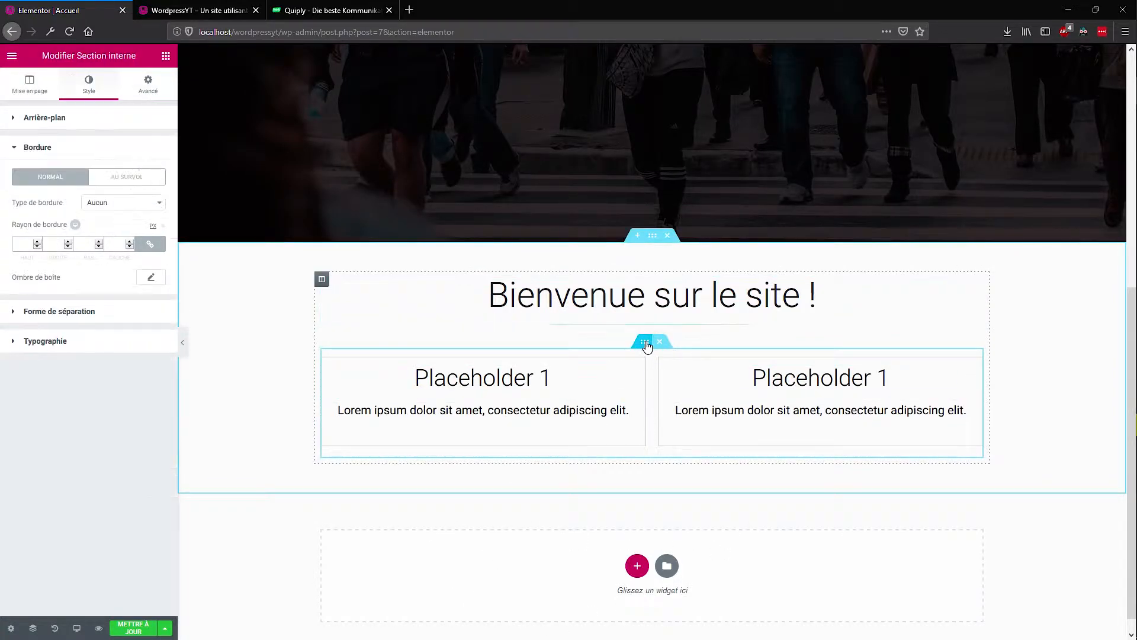
right_click(650, 344)
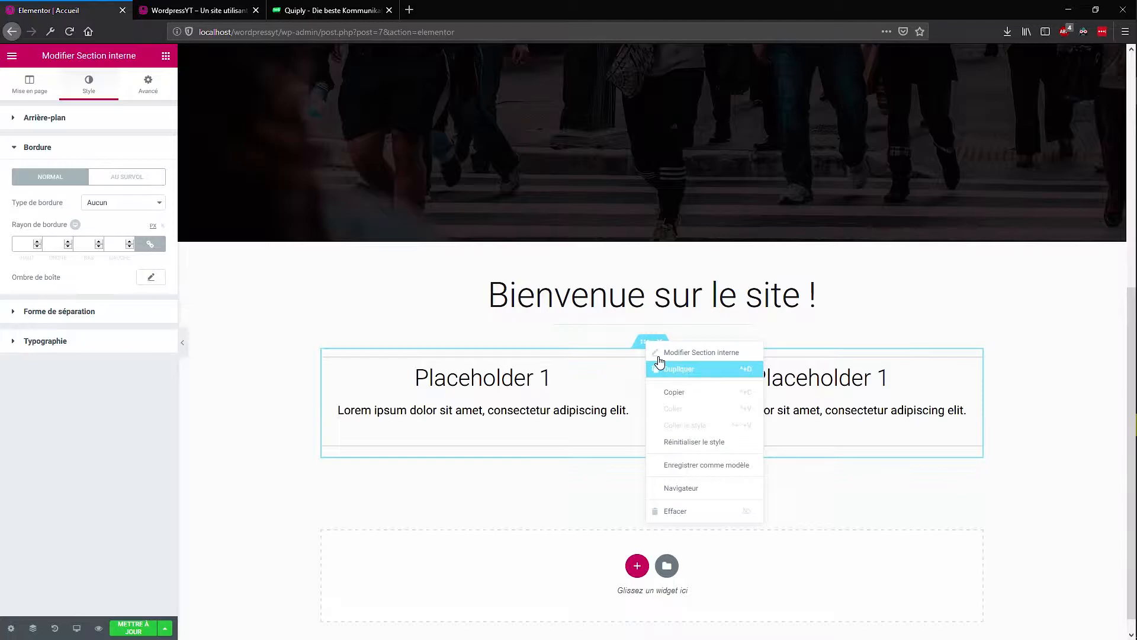
left_click(657, 369)
right_click(642, 351)
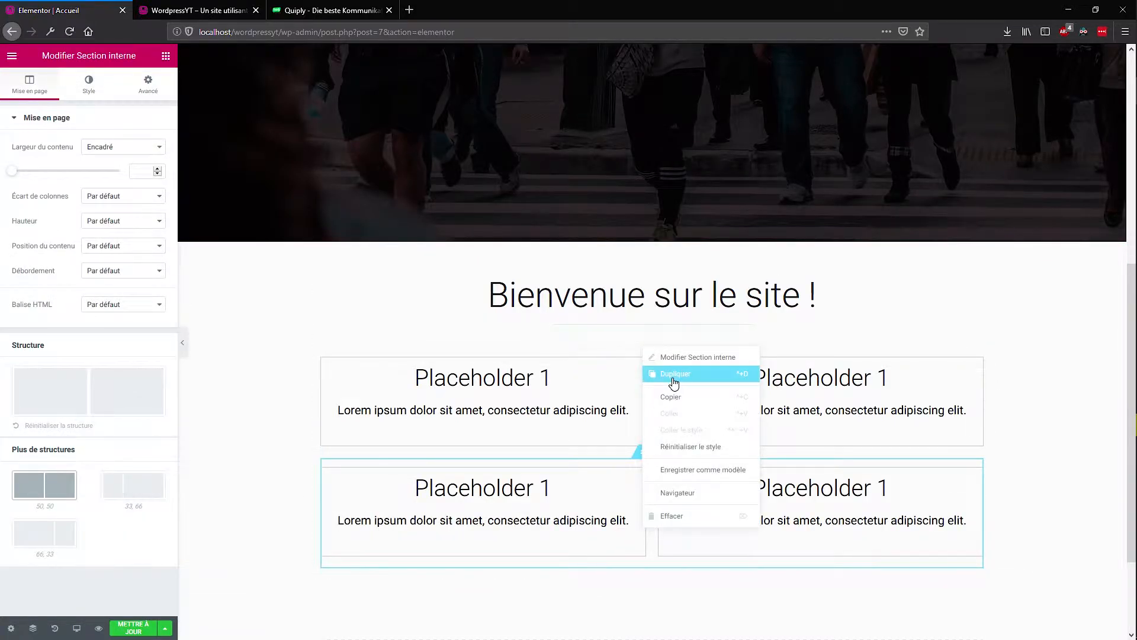
left_click(675, 373)
Update the page and check the placeholder grid below the hero in the site preview
left_click(134, 629)
left_click(208, 11)
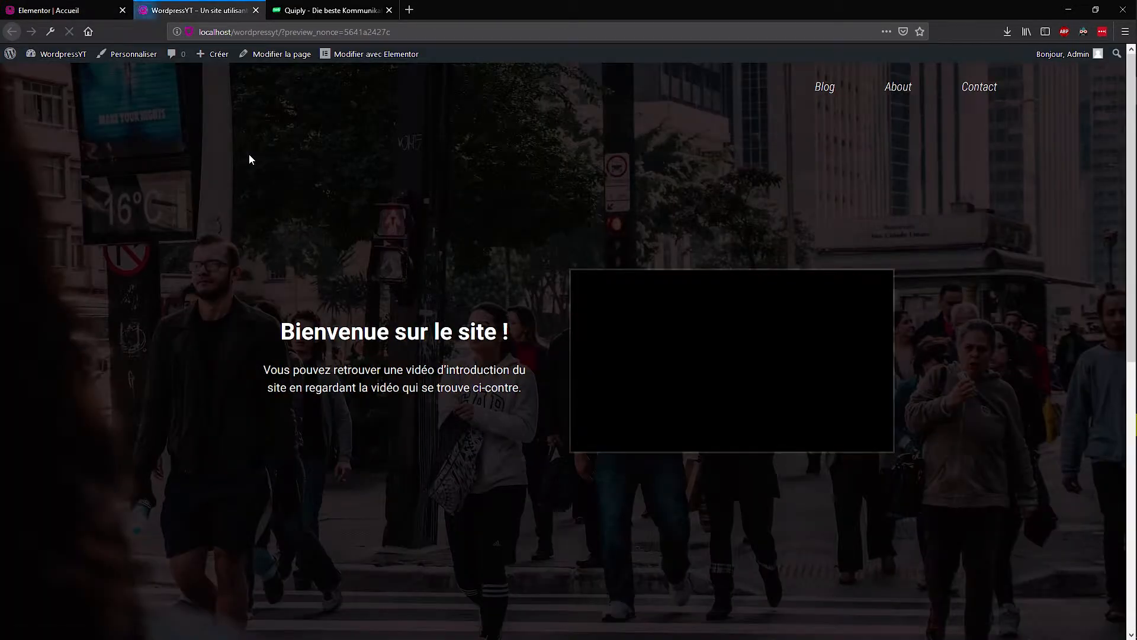
scroll(249, 159, "down", 8)
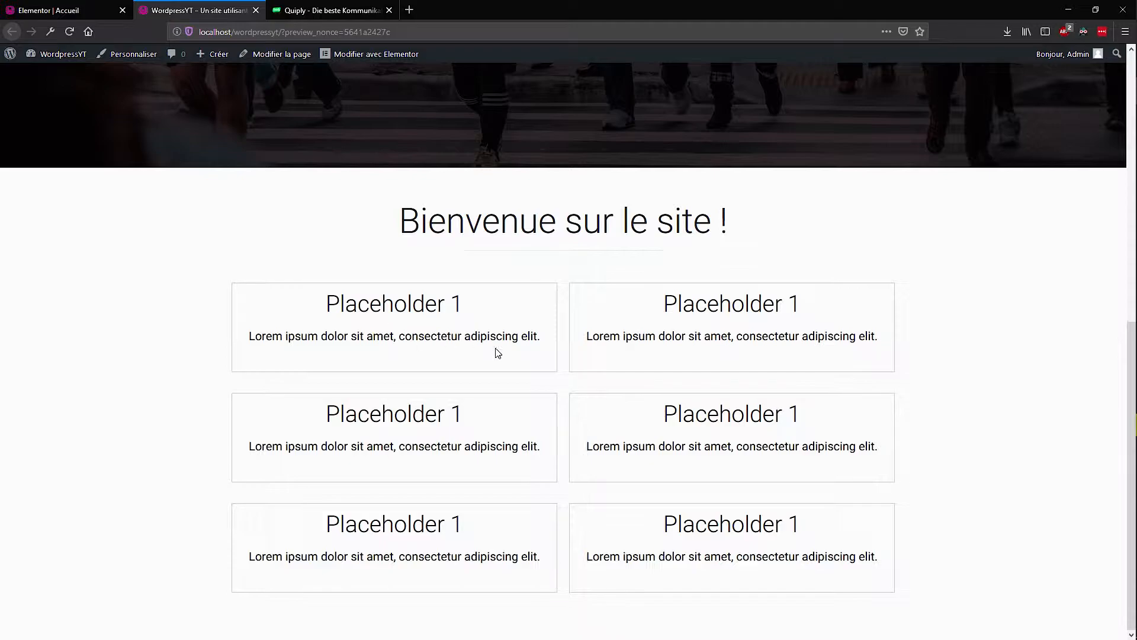
Back in the Elementor editor, set the first placeholder column's vertical alignment to Milieu and horizontal alignment to Centrer
left_click(77, 10)
left_click(327, 365)
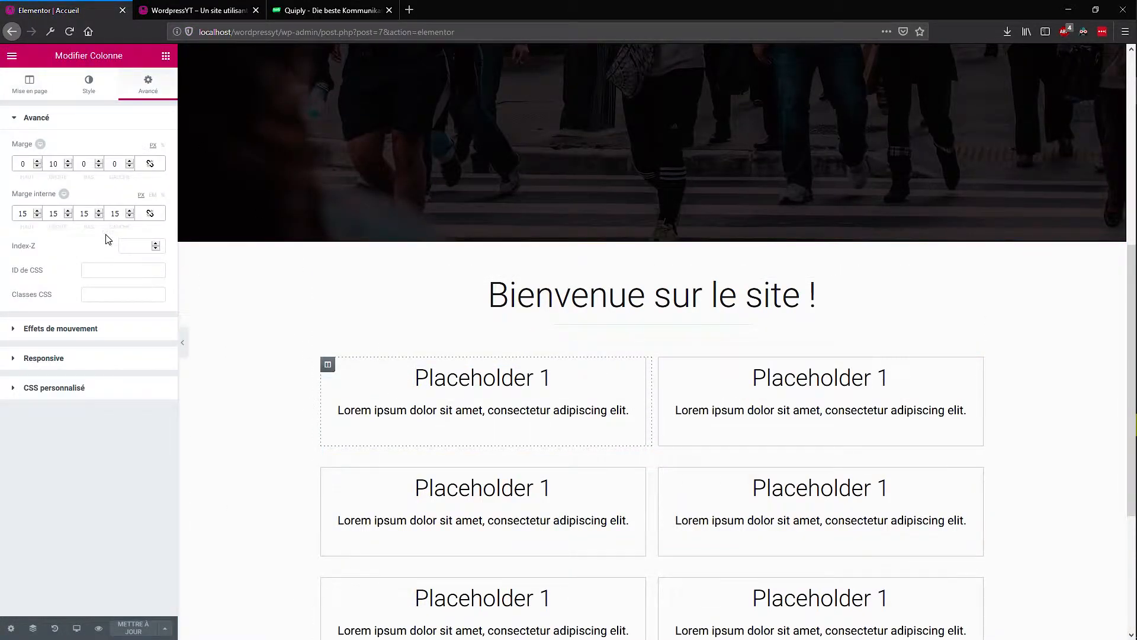
left_click(24, 86)
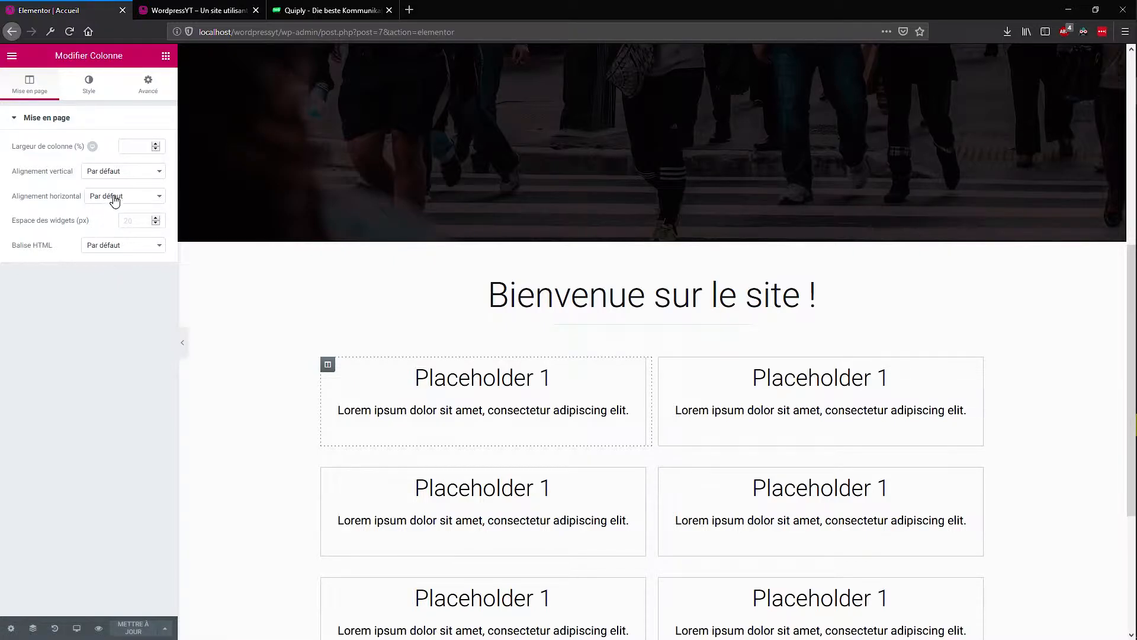
left_click(122, 173)
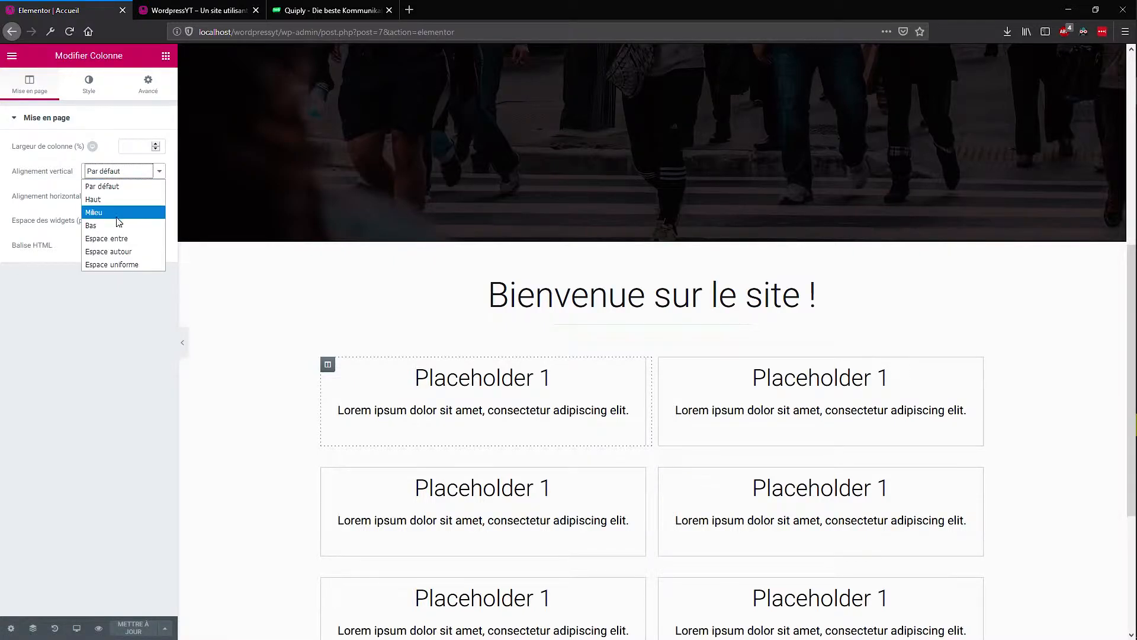
left_click(115, 214)
left_click(109, 202)
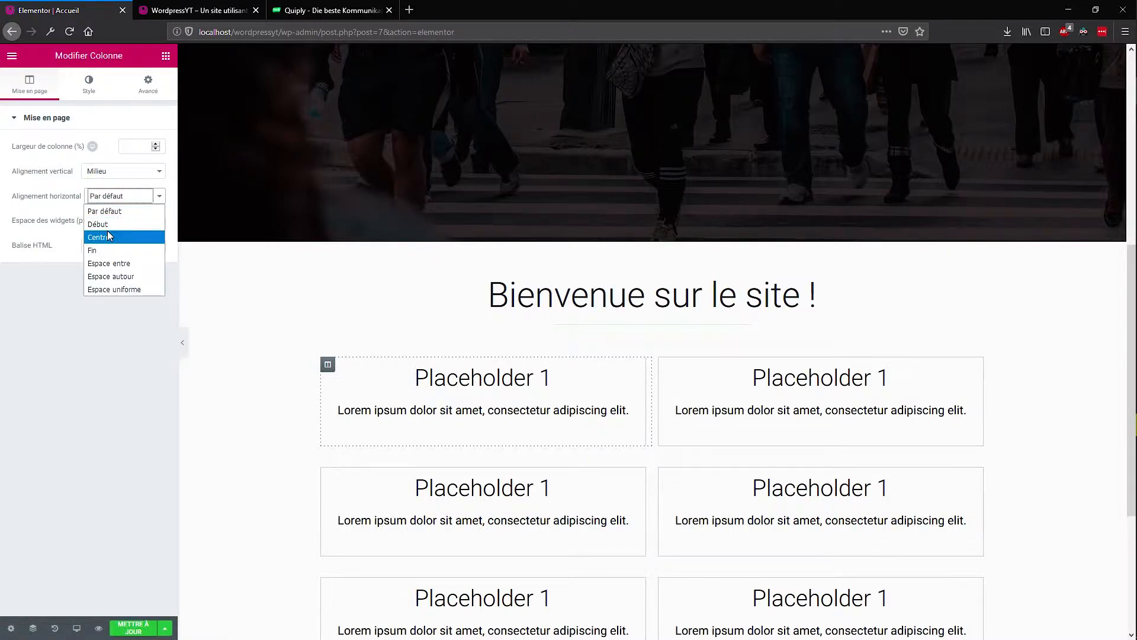
left_click(105, 233)
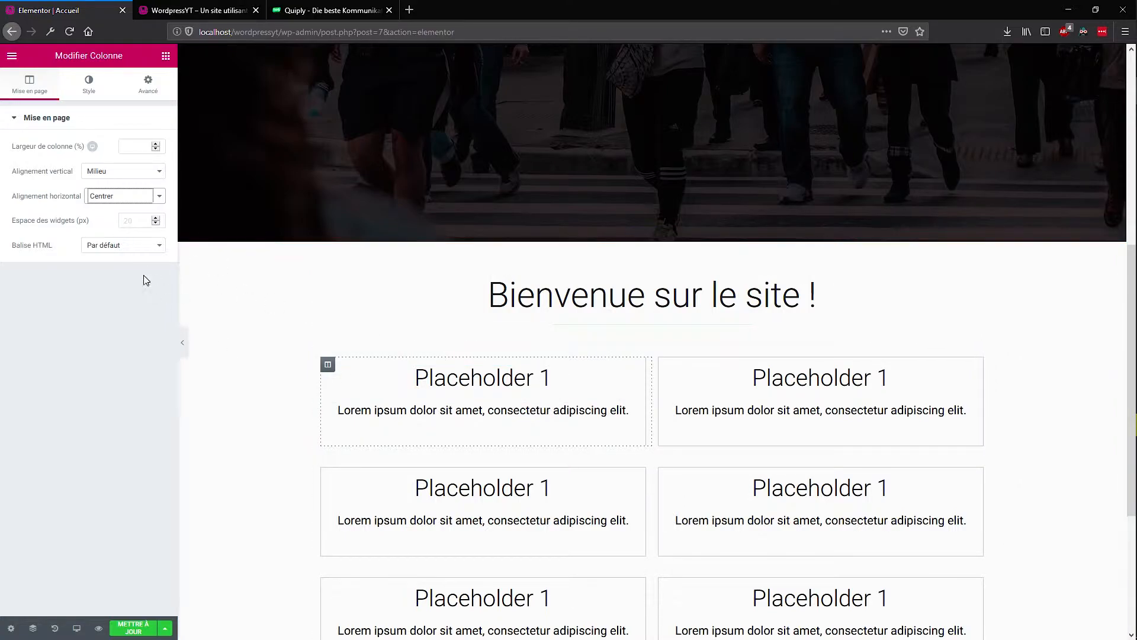
Update the page and check the column alignment change in the site preview
left_click(148, 612)
scroll(221, 401, "down", 3)
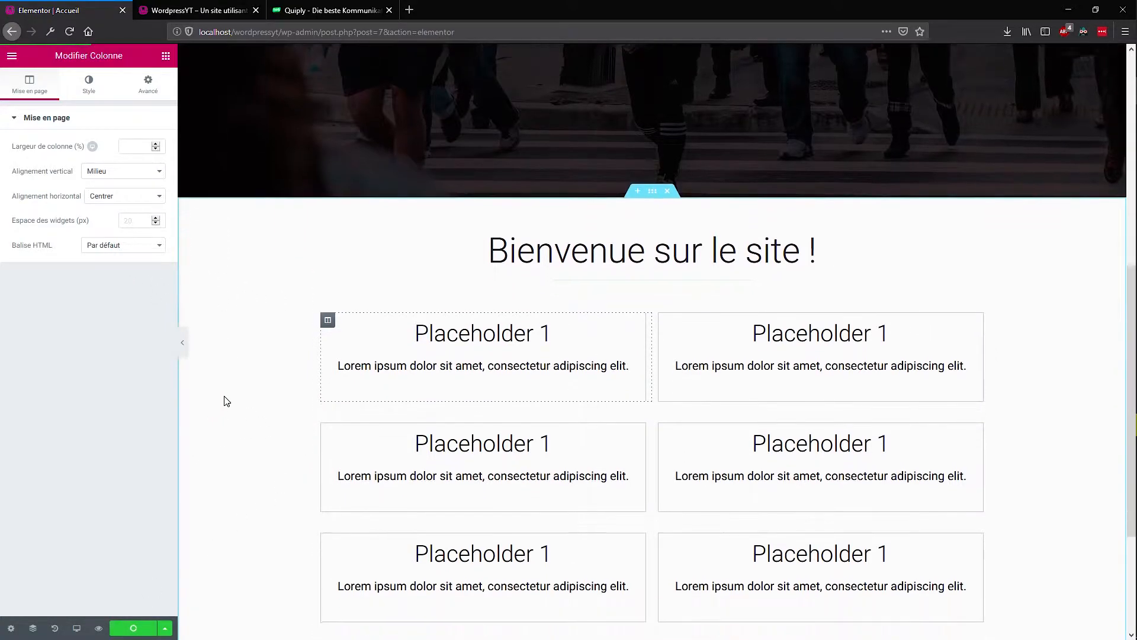
left_click(191, 11)
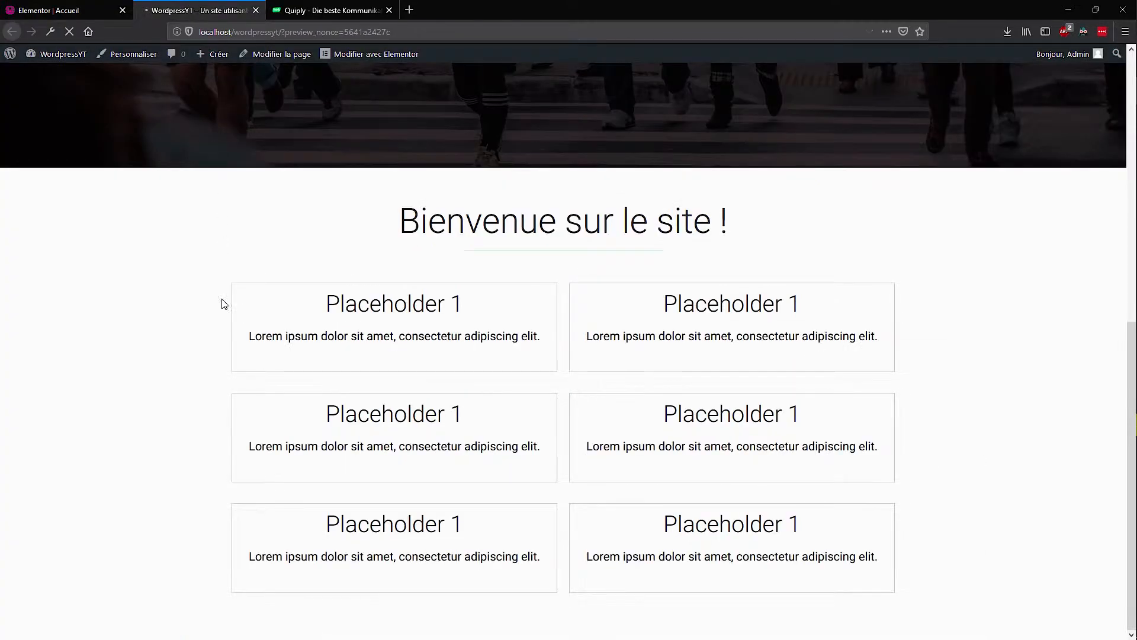
scroll(186, 385, "down", 1)
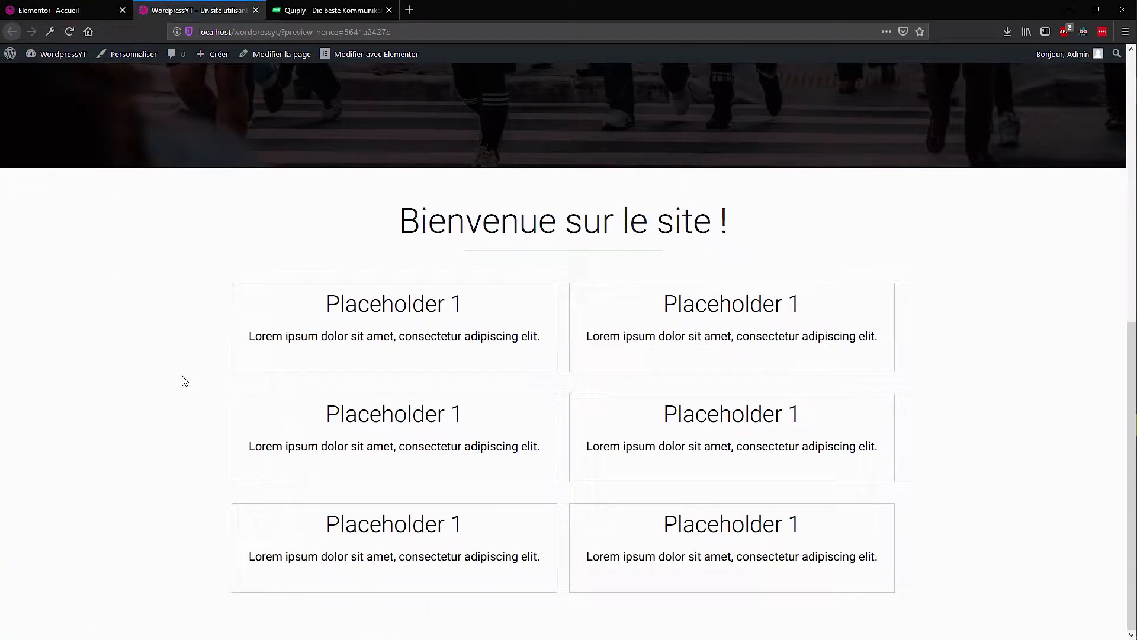